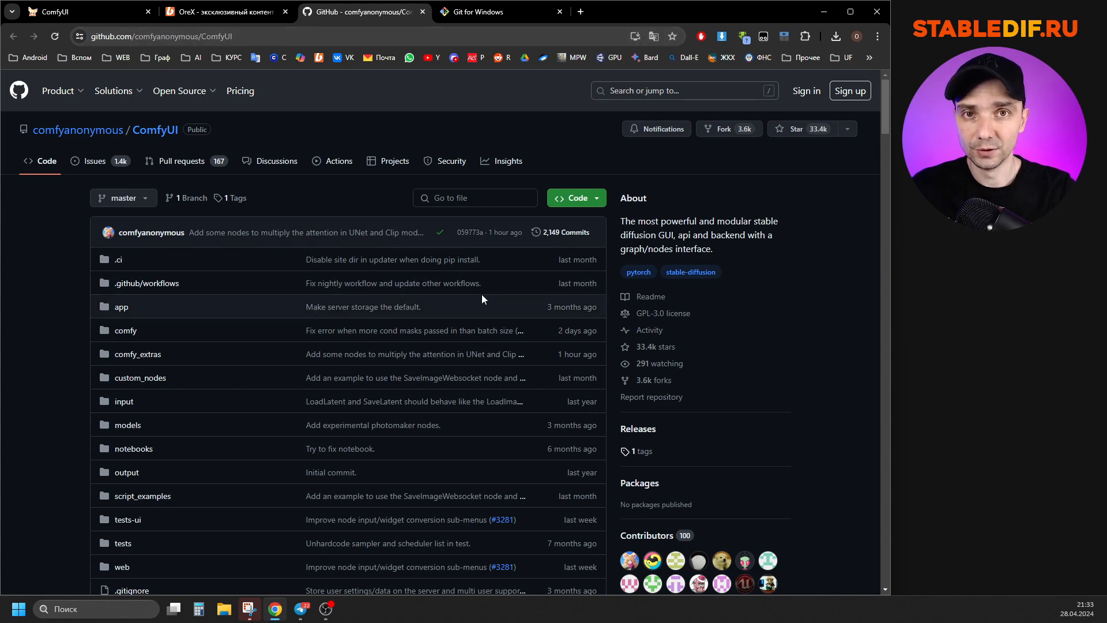
# - Download the portable standalone Windows build of ComfyUI from the direct link in the README's Installing section
pyautogui.scroll(-20, 482, 294)
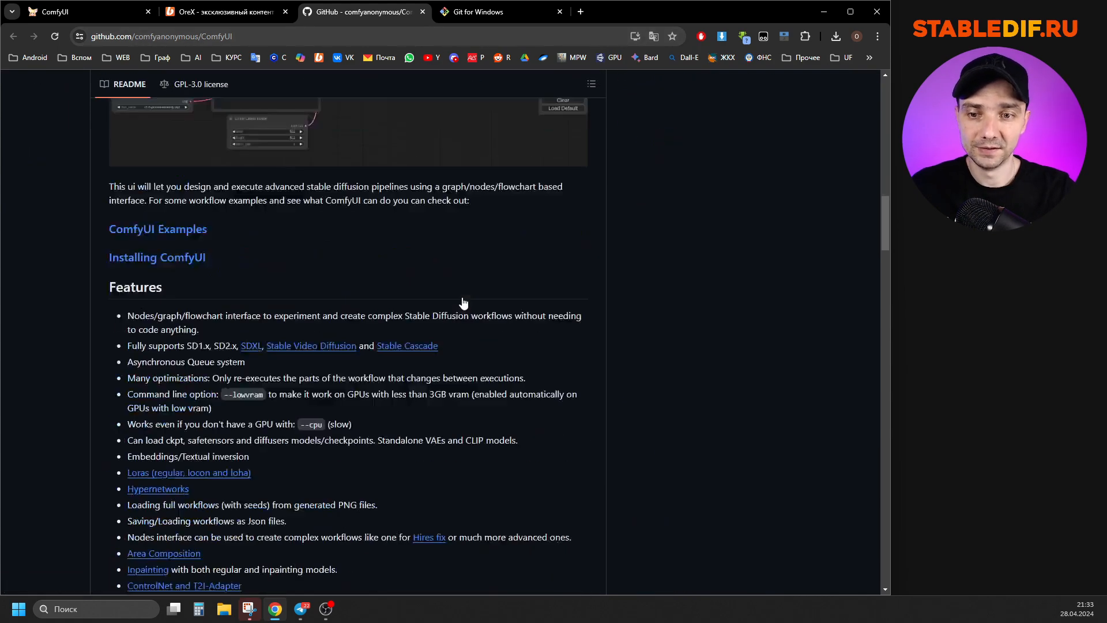
pyautogui.scroll(-15, 463, 296)
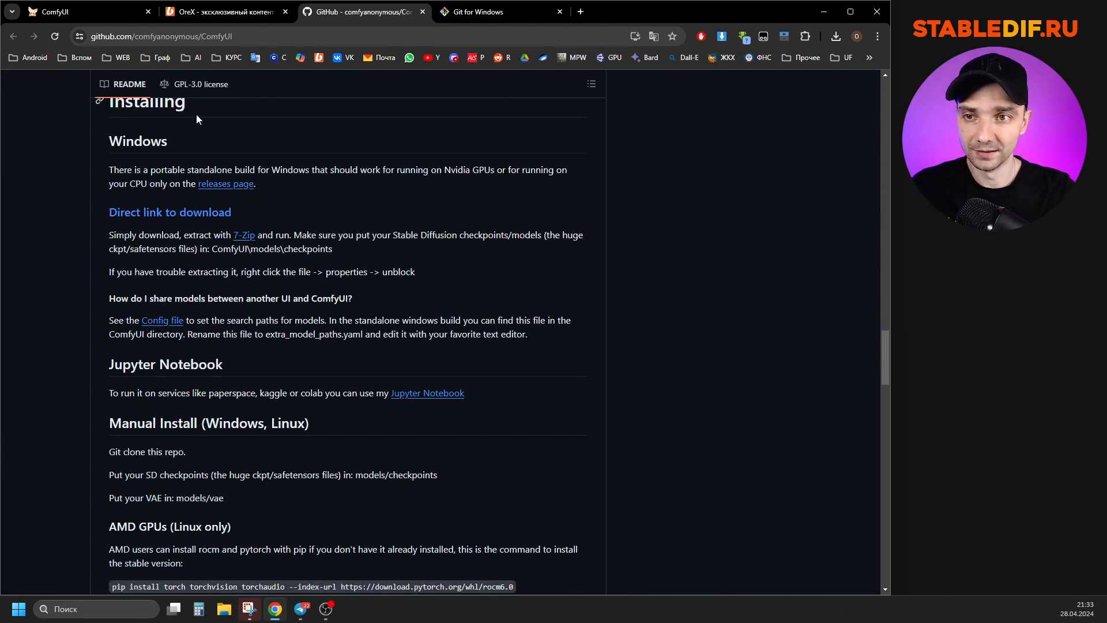
pyautogui.click(185, 218)
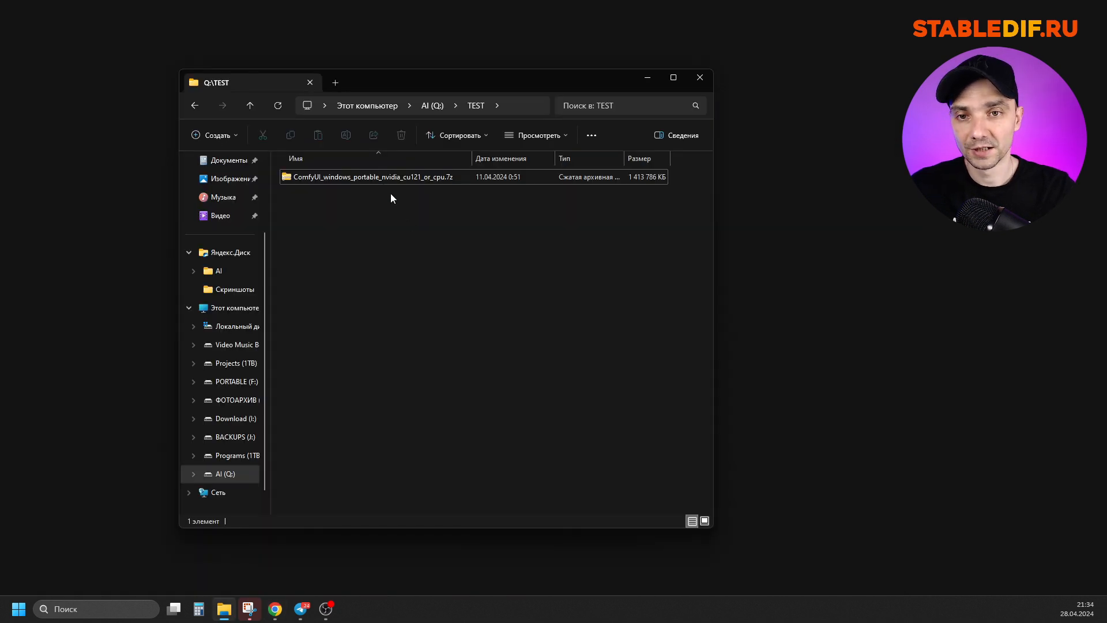
# - Extract ComfyUI_windows_portable_nvidia_cu121_or_cpu.7z with 7-Zip into a folder of the same name in Q:\TEST
pyautogui.click(413, 181)
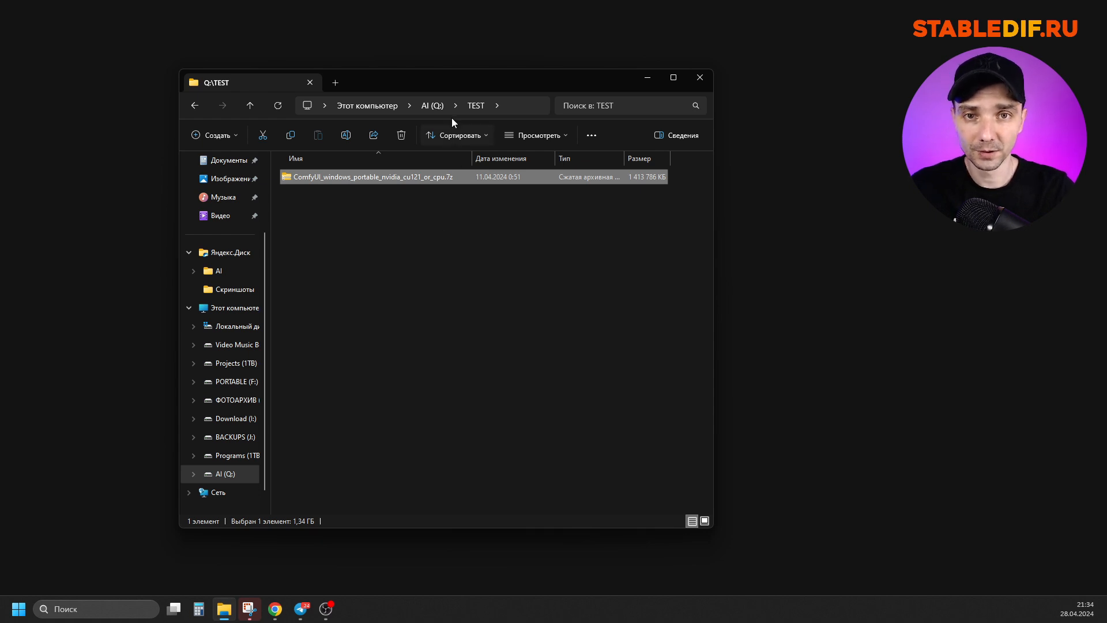
pyautogui.click(453, 327)
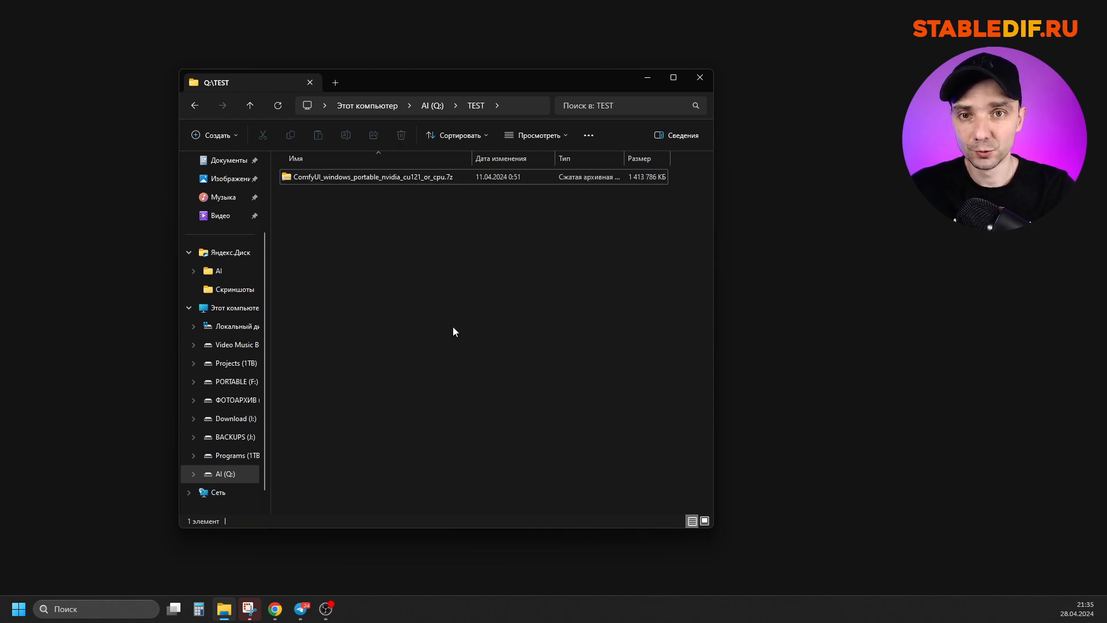
pyautogui.click(509, 105)
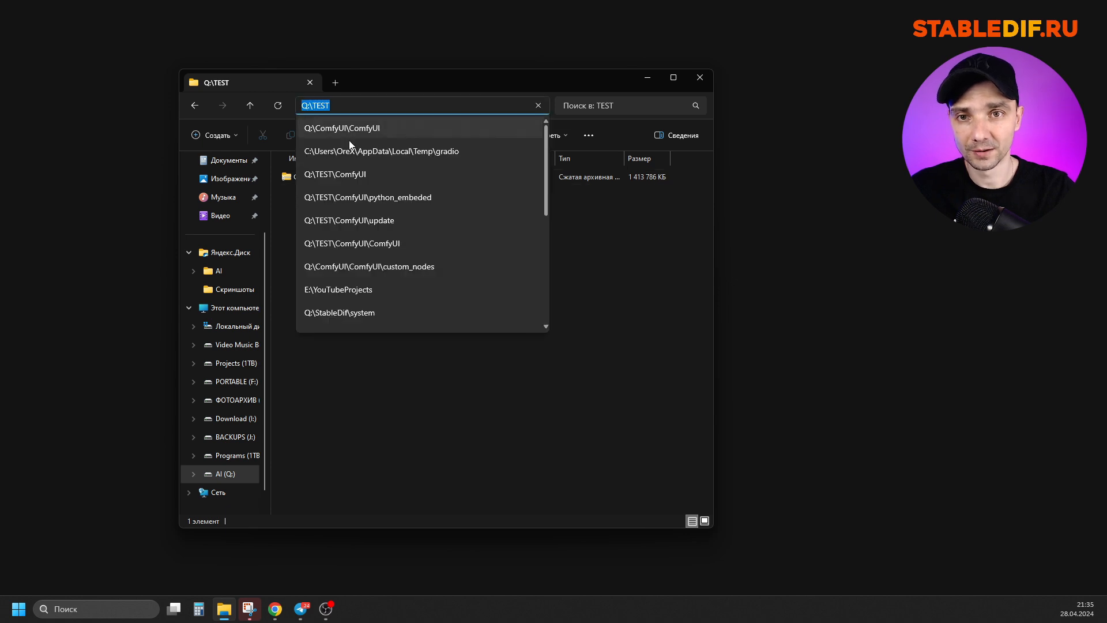
pyautogui.click(333, 106)
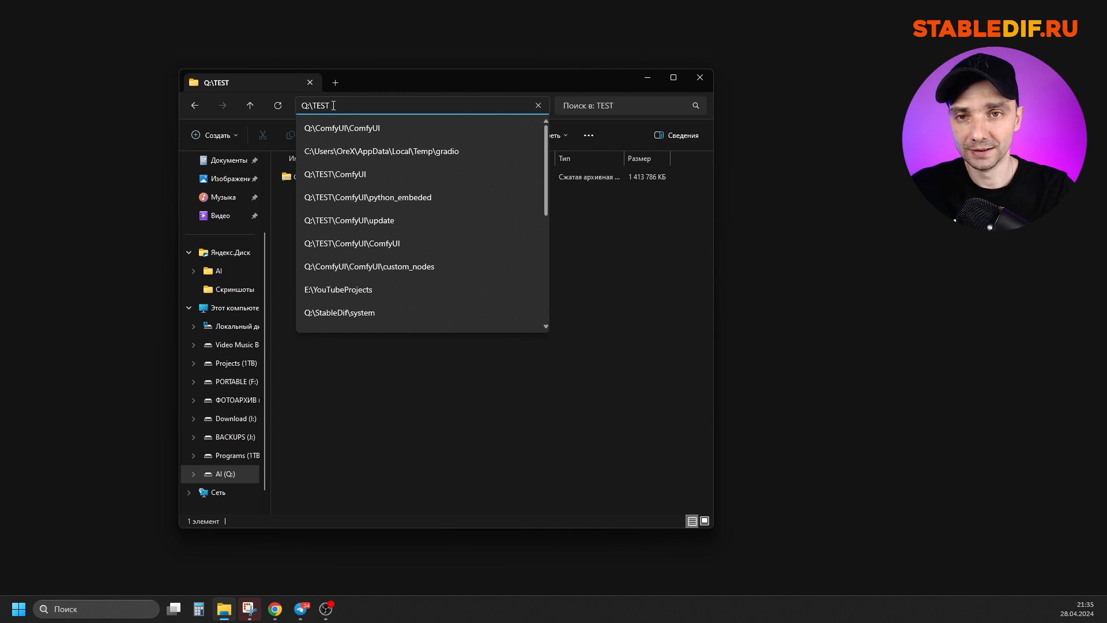
pyautogui.click(638, 375)
pyautogui.rightClick(368, 175)
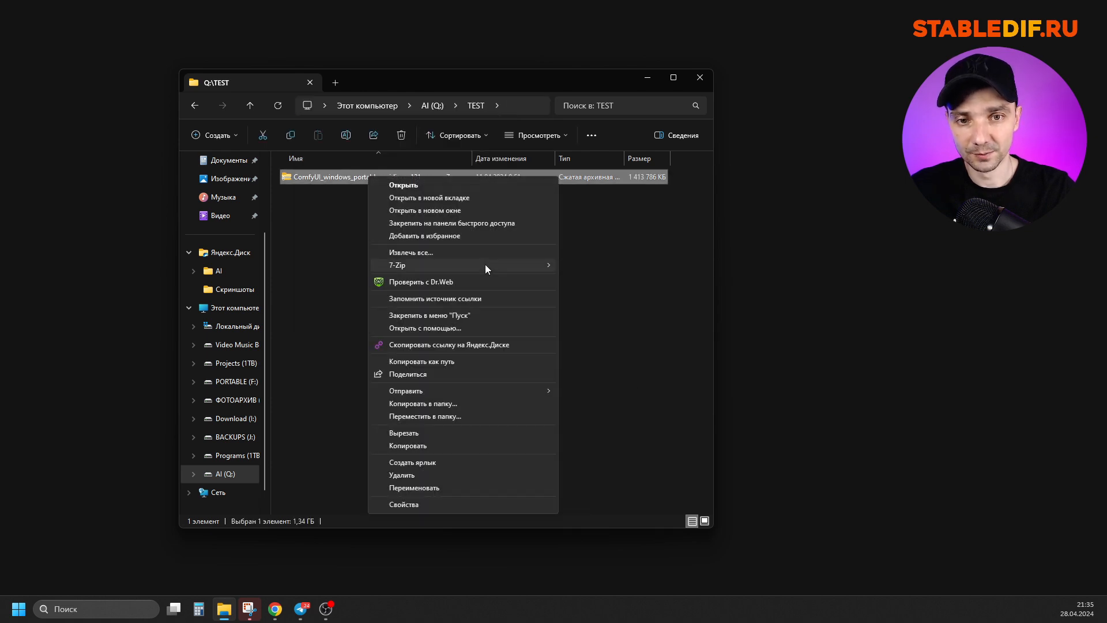
pyautogui.moveTo(486, 264)
pyautogui.click(603, 293)
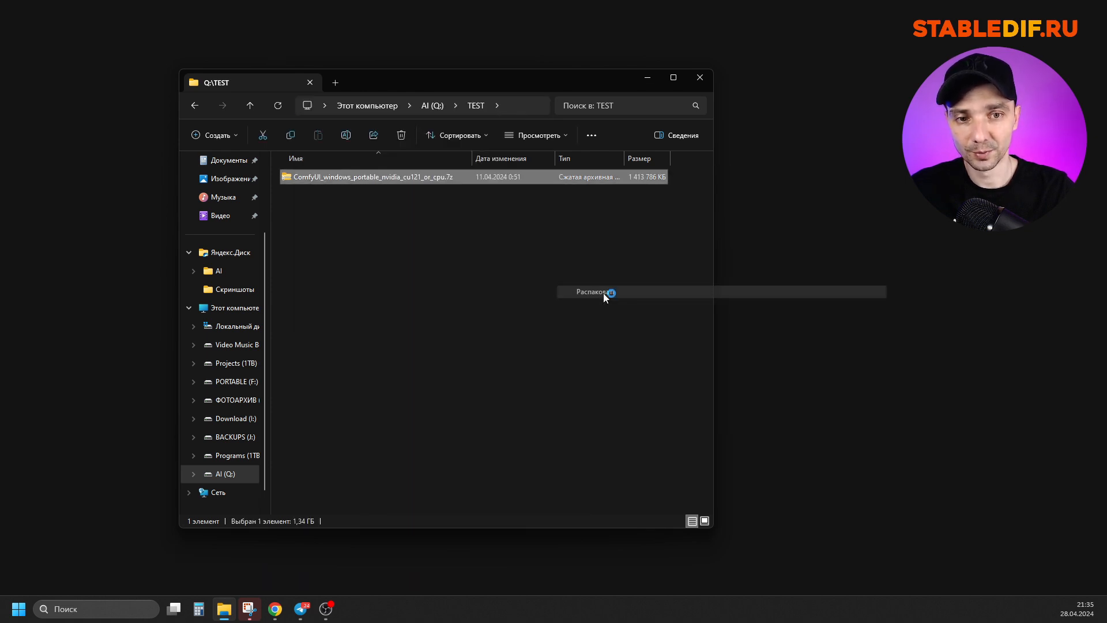
pyautogui.click(440, 385)
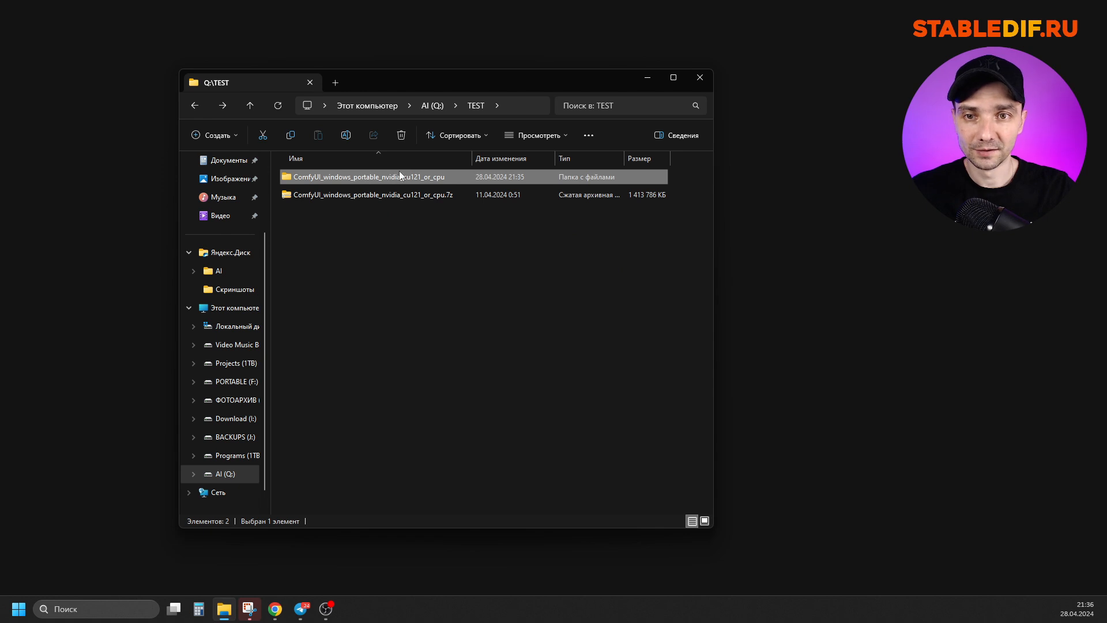
# - Rename the extracted folder to ComfyUI
pyautogui.click(321, 177)
pyautogui.moveTo(320, 177); pyautogui.dragTo(500, 174)
pyautogui.press('BackSpace')
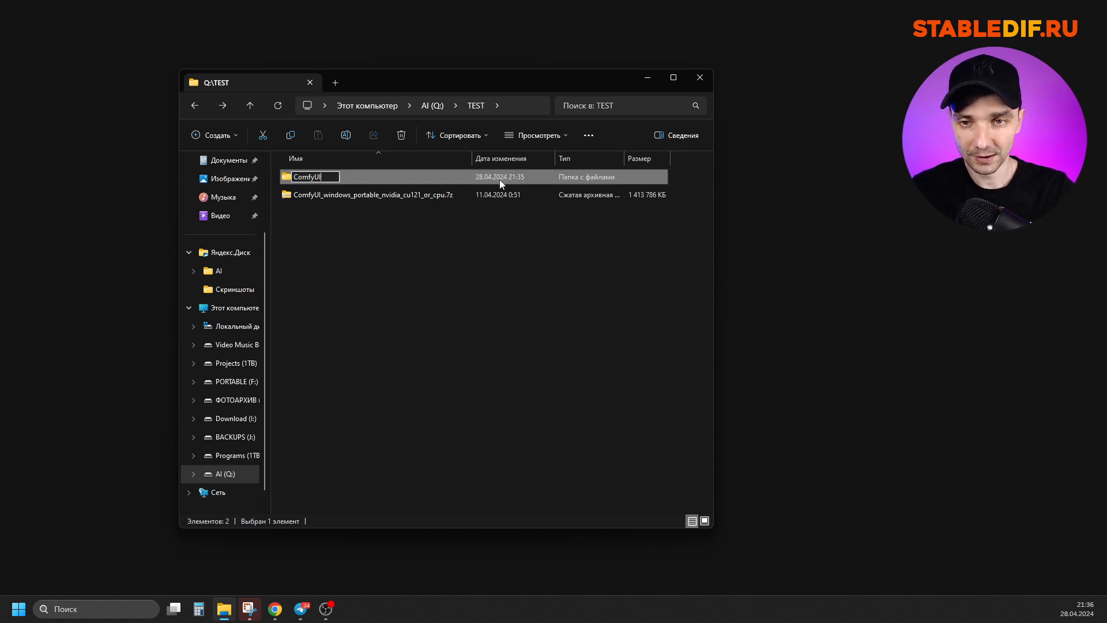
pyautogui.click(344, 250)
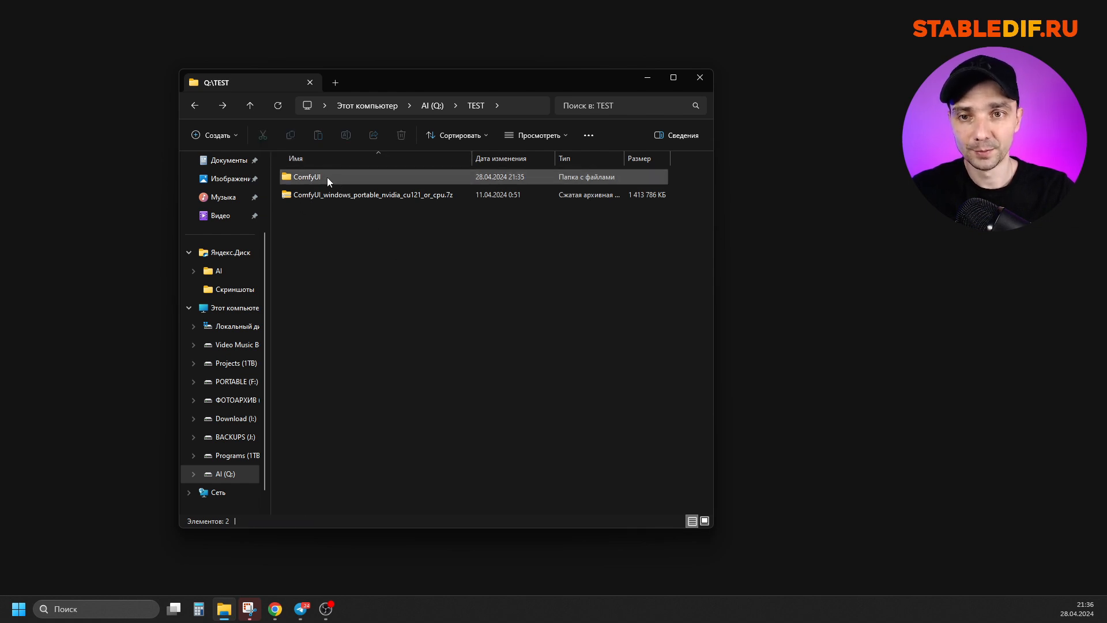
# - Move everything from ComfyUI_windows_portable up into Q:\TEST\ComfyUI and delete the emptied ComfyUI_windows_portable folder
pyautogui.doubleClick(327, 178)
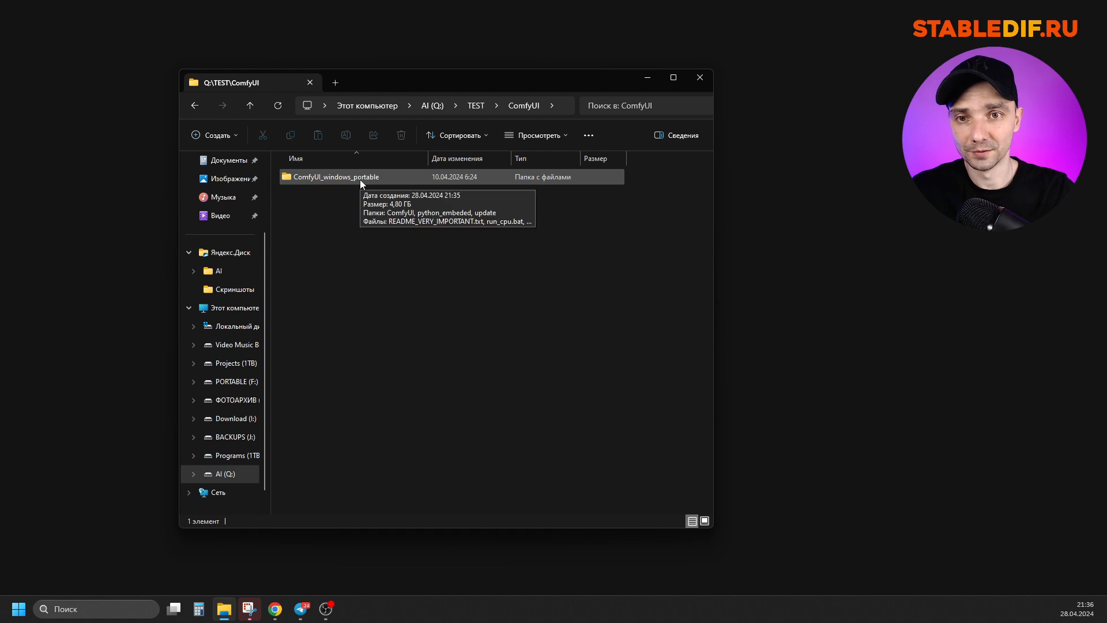
pyautogui.doubleClick(360, 179)
pyautogui.moveTo(396, 373); pyautogui.dragTo(313, 175)
pyautogui.rightClick(315, 176)
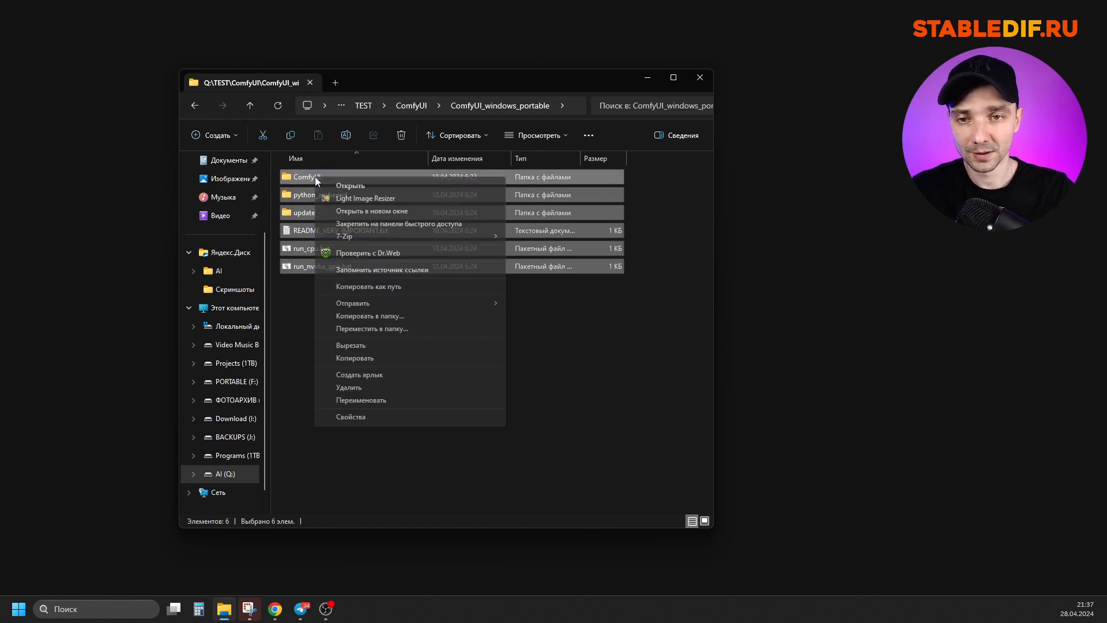
pyautogui.click(365, 345)
pyautogui.click(195, 105)
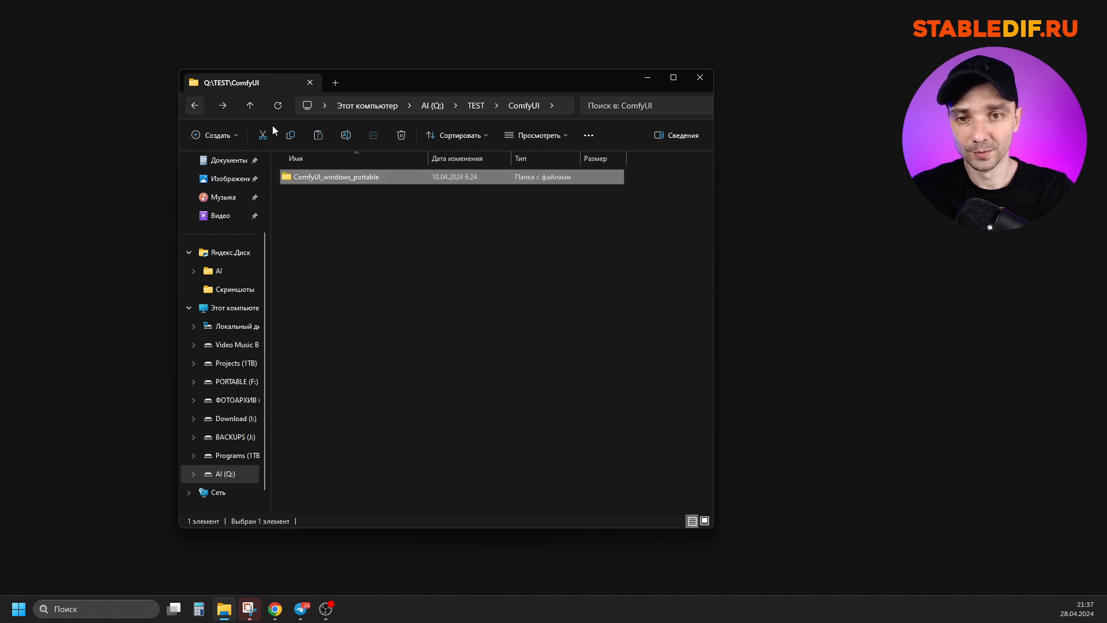
pyautogui.rightClick(440, 288)
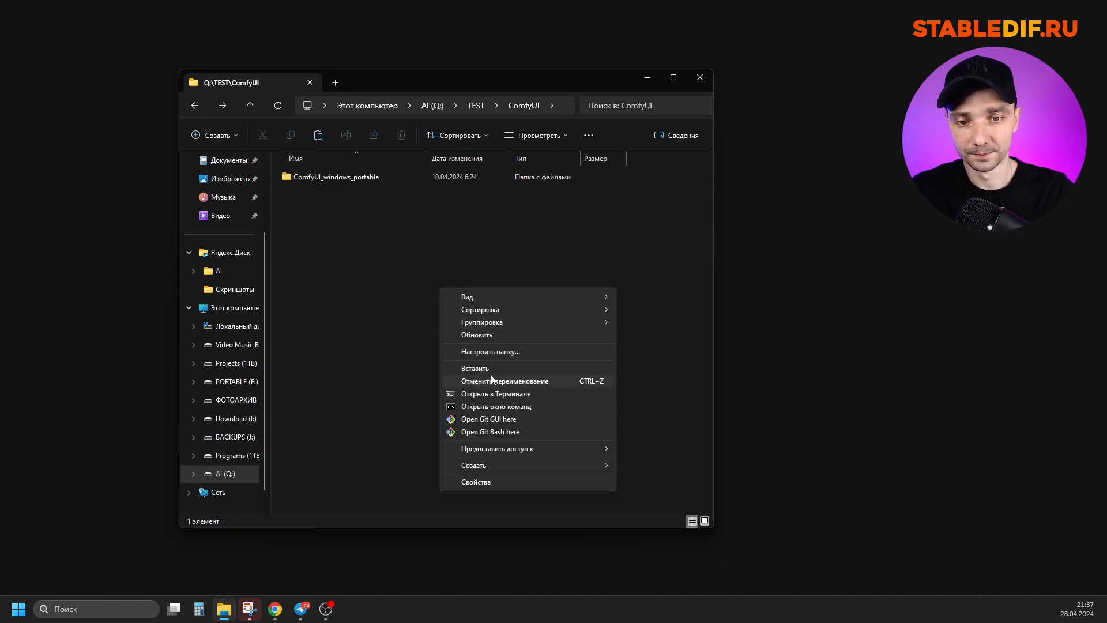
pyautogui.click(476, 368)
pyautogui.click(320, 176)
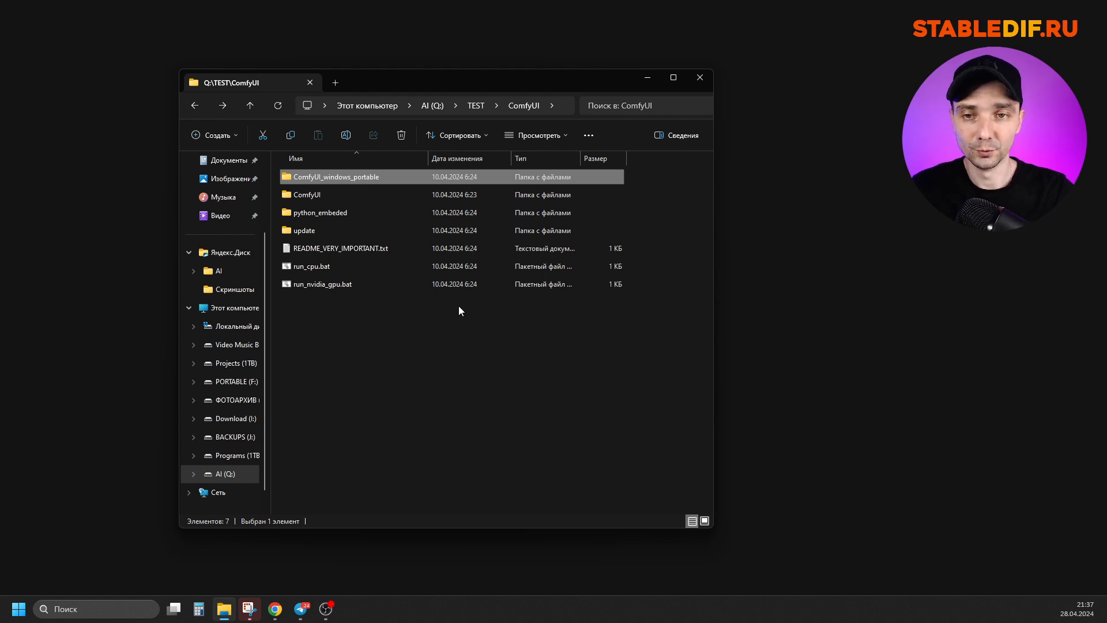
pyautogui.press('Delete')
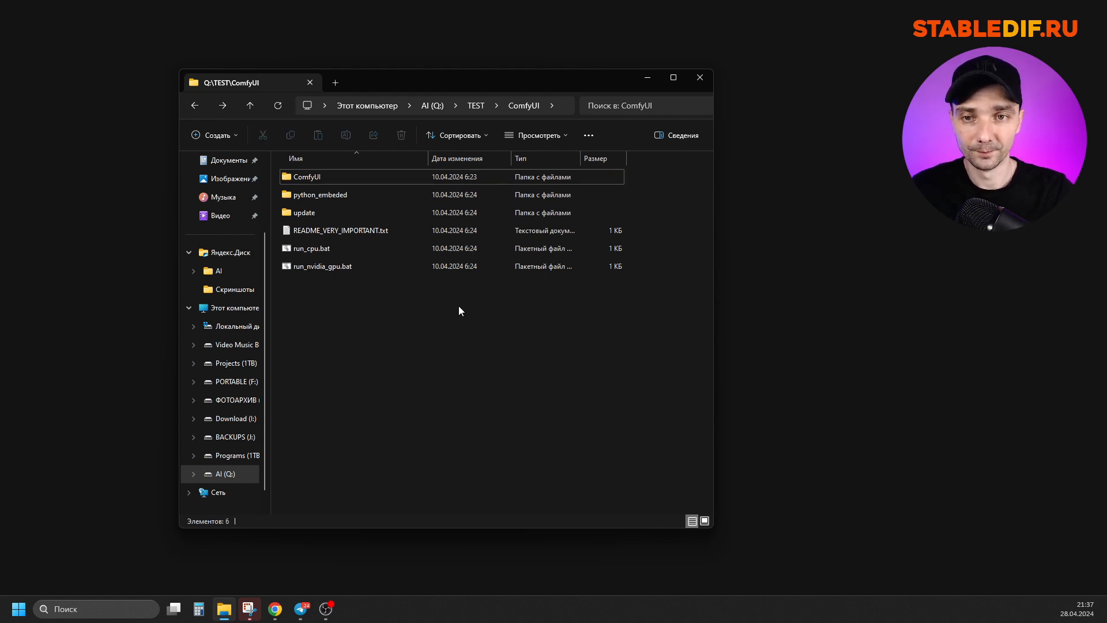
# - Update ComfyUI by running update_comfyui.bat from the update folder, and dismiss its console when it is done
pyautogui.doubleClick(306, 213)
pyautogui.click(304, 196)
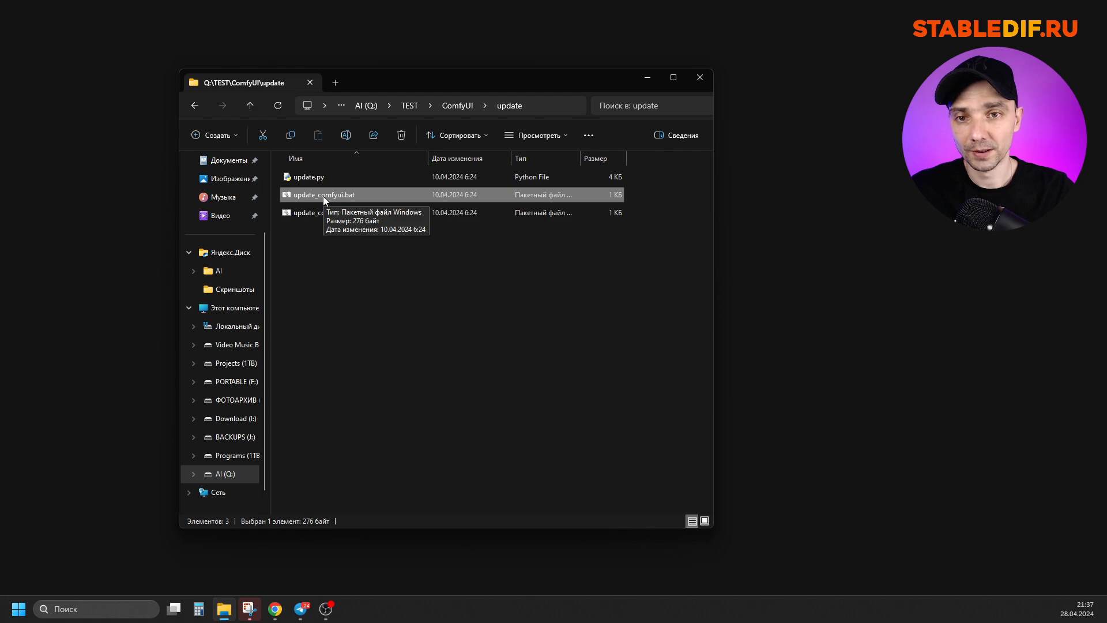
pyautogui.doubleClick(323, 196)
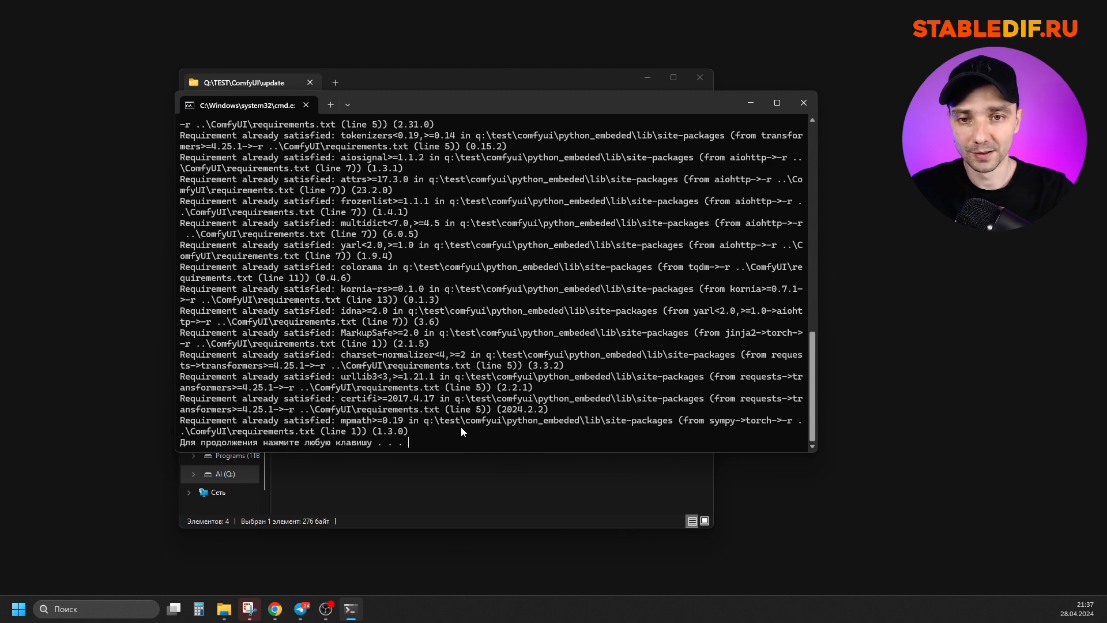
pyautogui.press('Return')
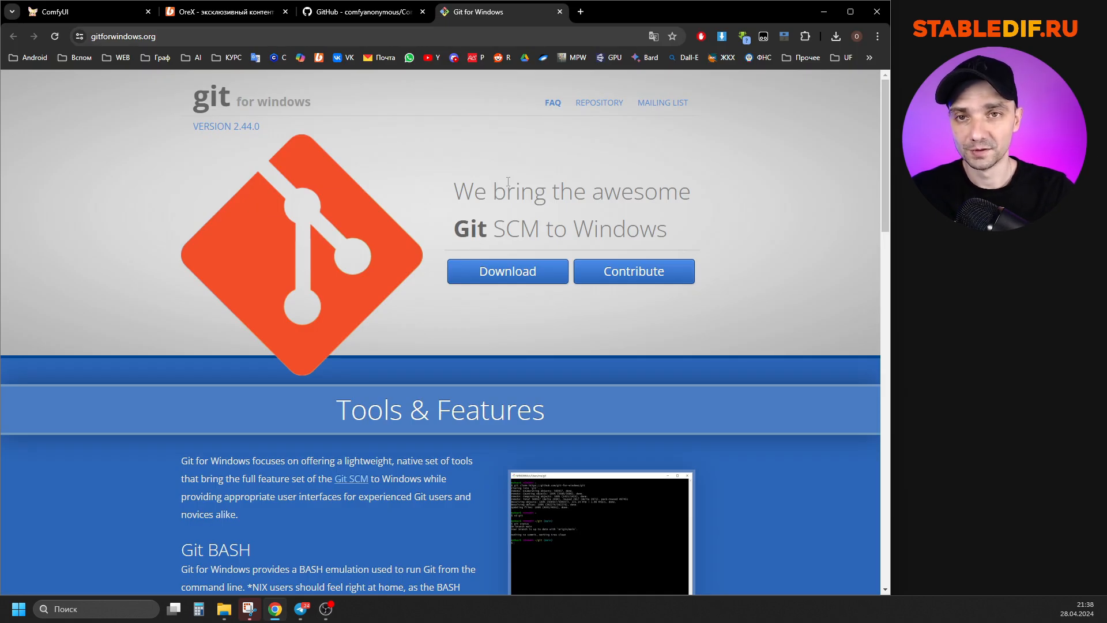
# - Launch the Git-2.44.0-64-bit.exe installer, accept the licence and install into the existing folder C:\Program Files\Git
pyautogui.click(107, 37)
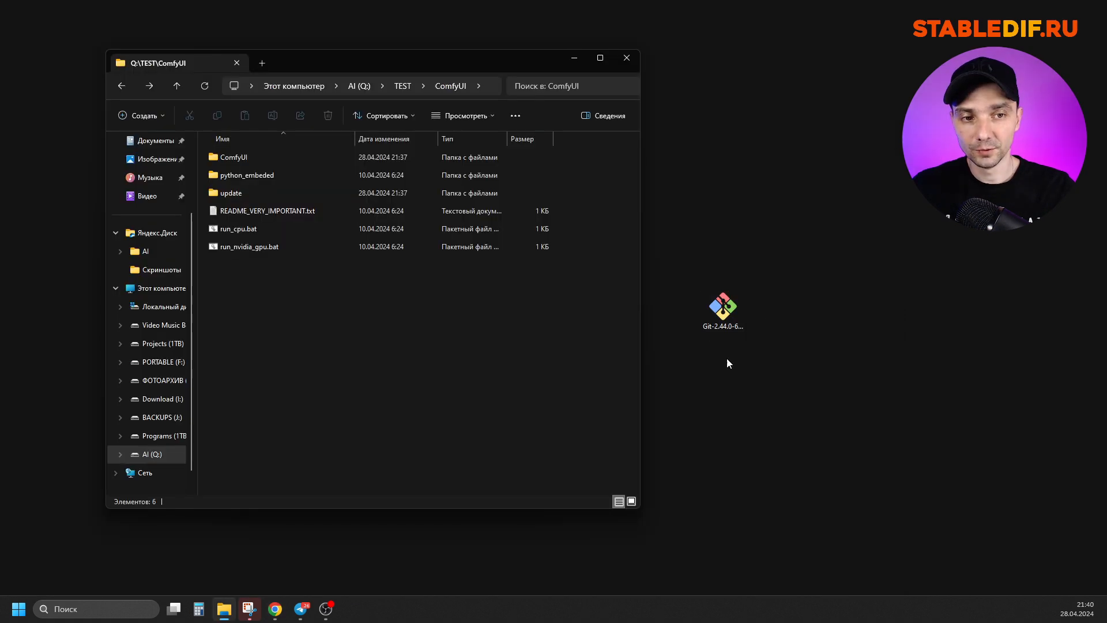
pyautogui.click(727, 328)
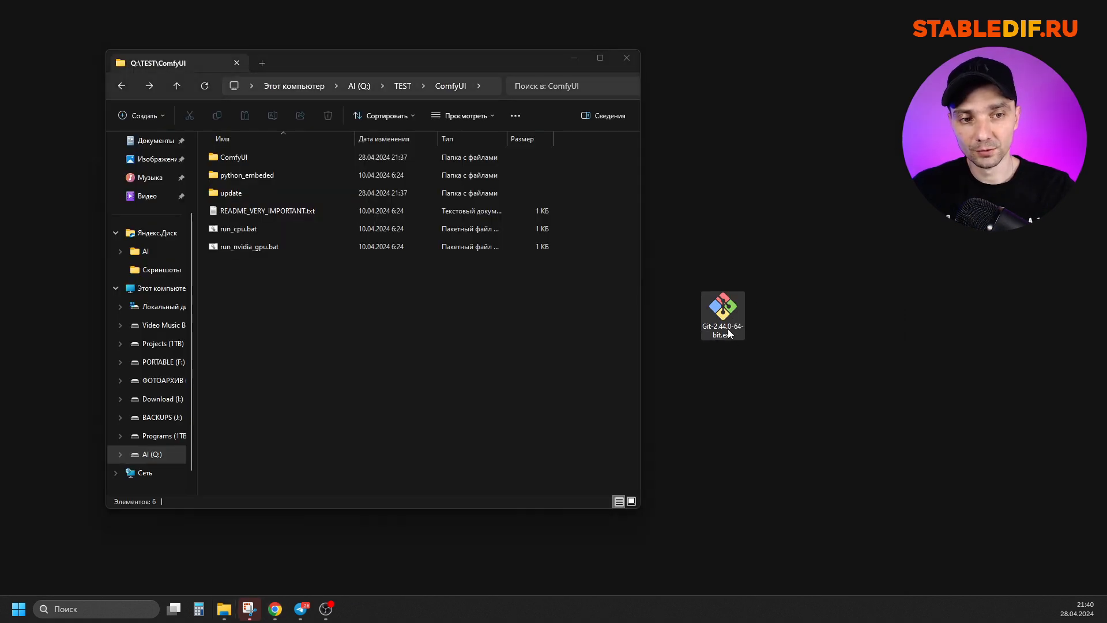
pyautogui.doubleClick(724, 315)
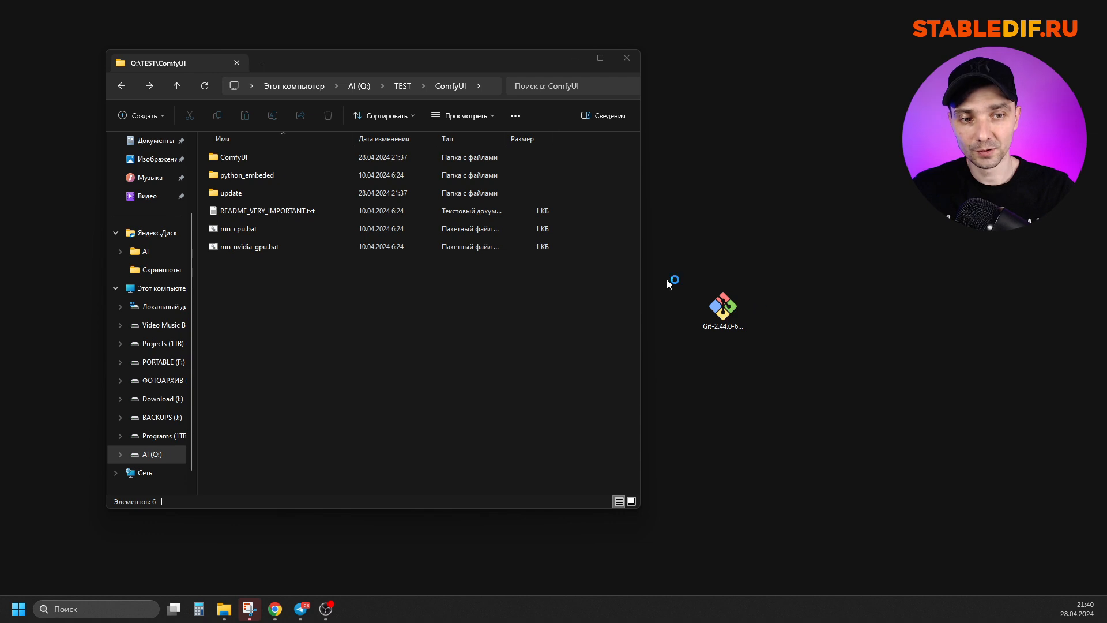
pyautogui.click(452, 339)
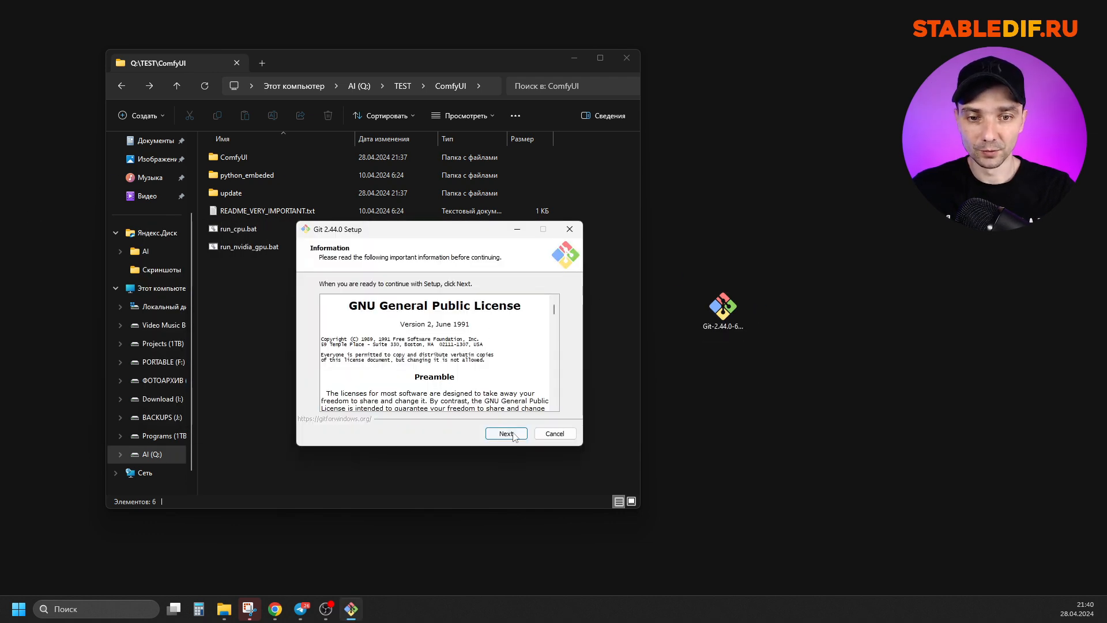
pyautogui.click(501, 432)
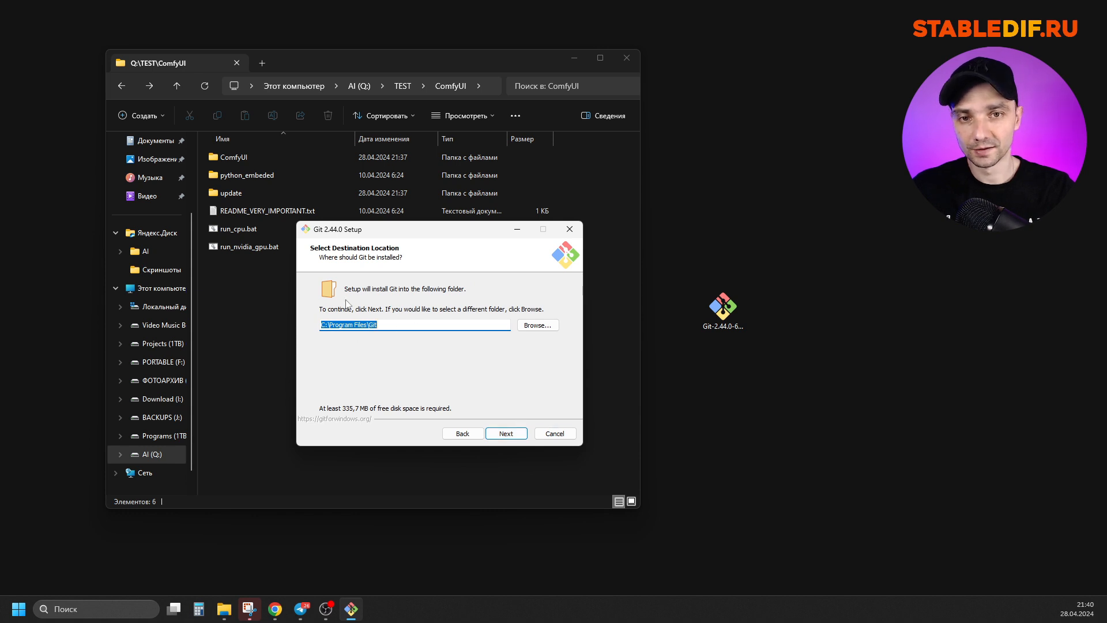
pyautogui.click(523, 434)
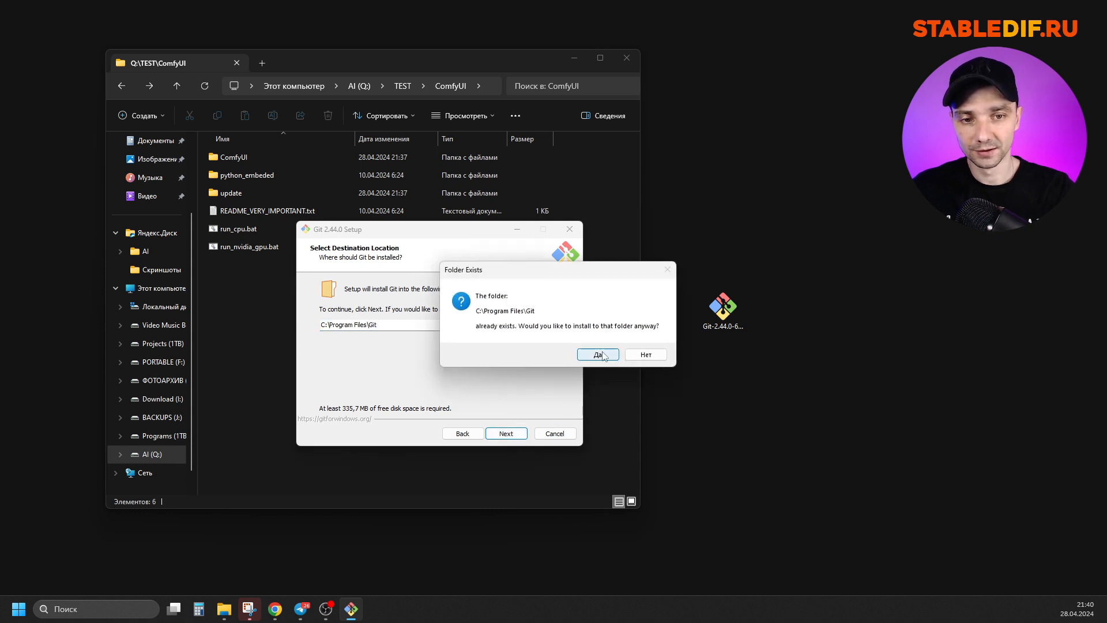
pyautogui.click(602, 353)
# - Keep the default options on the remaining Git setup pages and start the installation
pyautogui.click(522, 435)
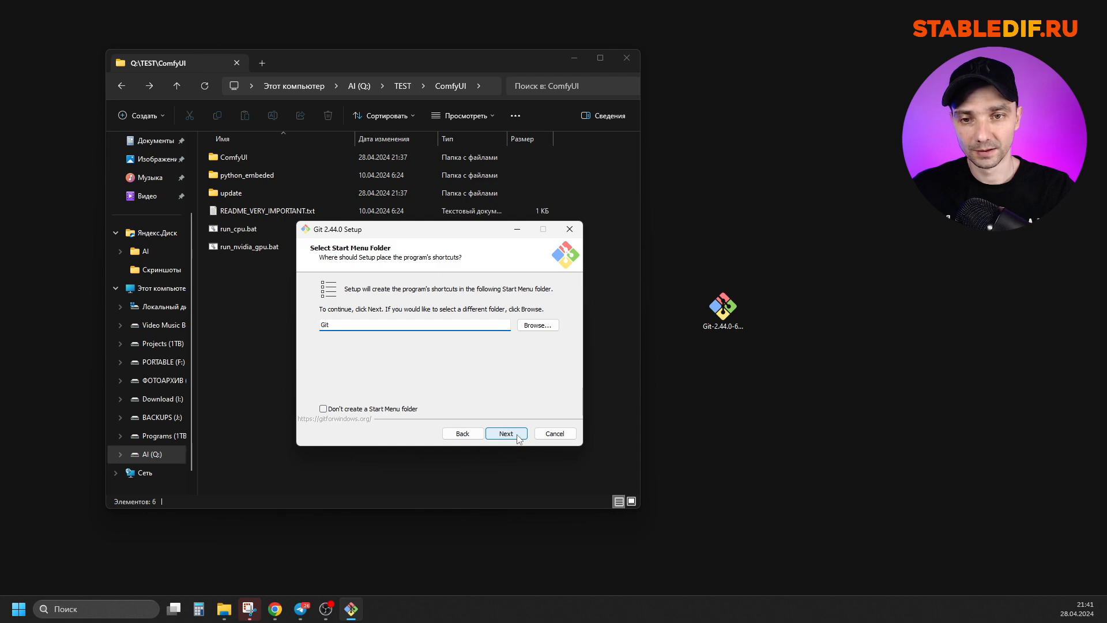
pyautogui.click(519, 438)
pyautogui.click(515, 436)
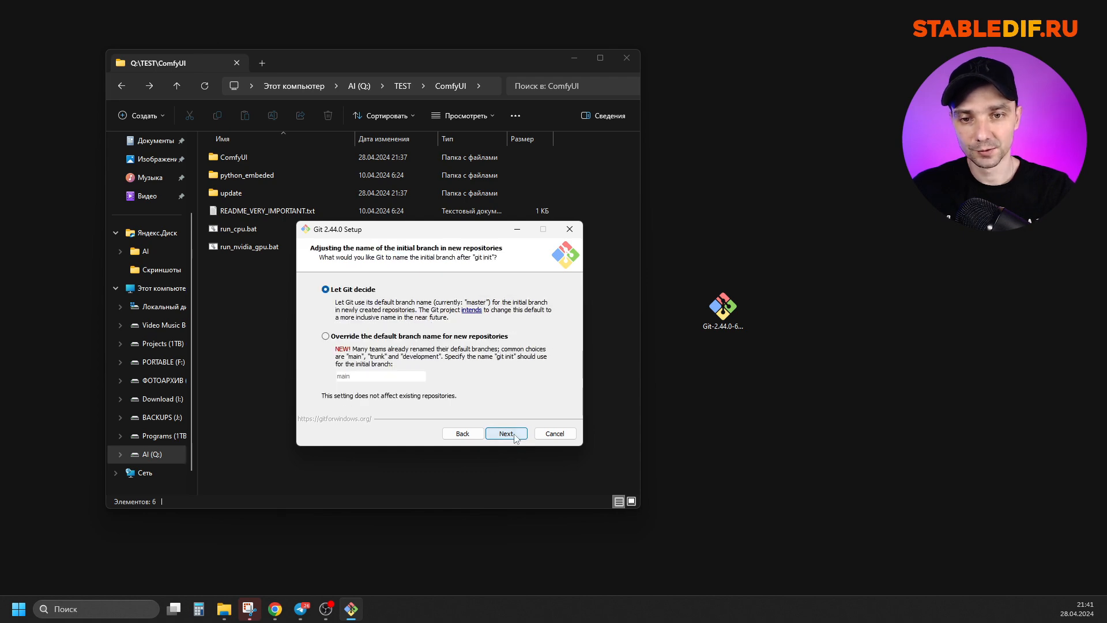
pyautogui.click(515, 436)
pyautogui.click(515, 436)
pyautogui.click(513, 437)
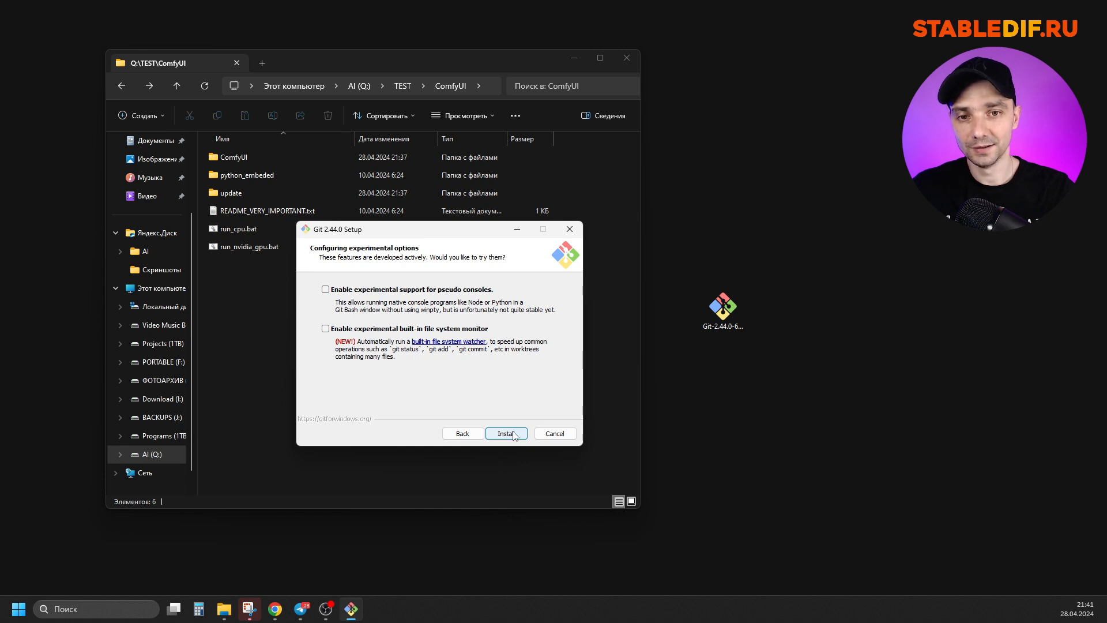
pyautogui.click(515, 436)
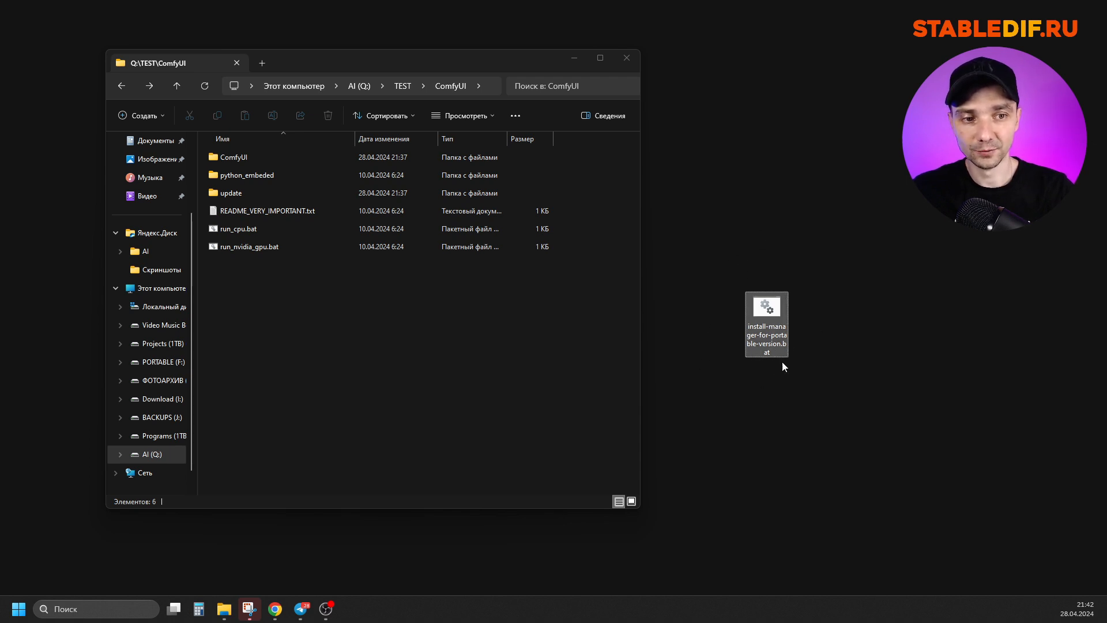
# - Copy install-manager-for-portable-version.bat from the desktop into Q:\TEST\ComfyUI and run it
pyautogui.moveTo(769, 306); pyautogui.dragTo(402, 333)
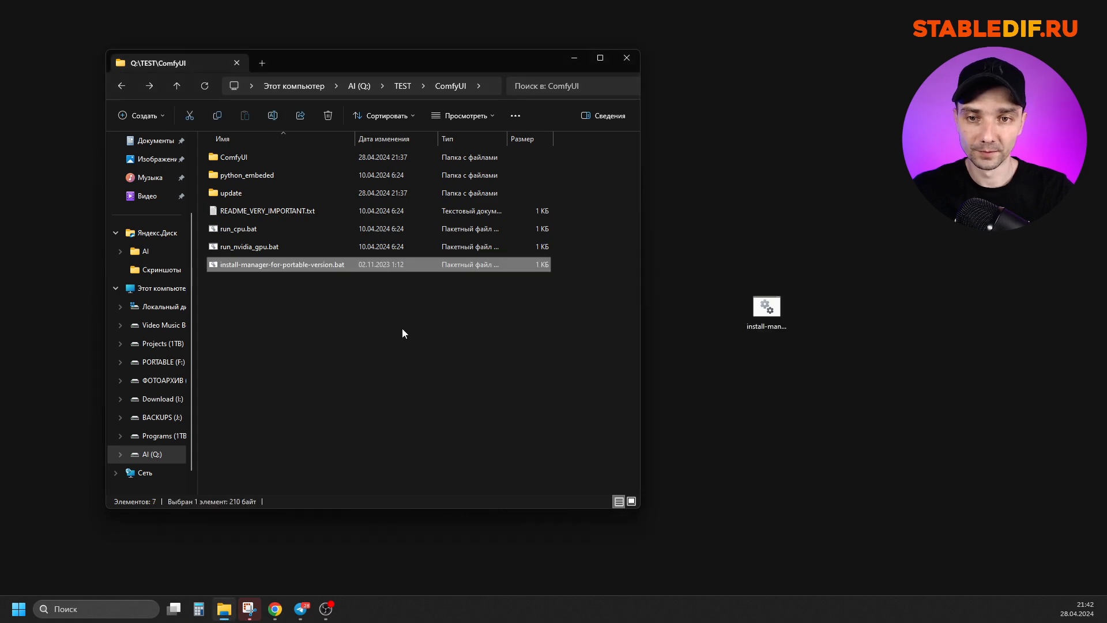
pyautogui.doubleClick(313, 265)
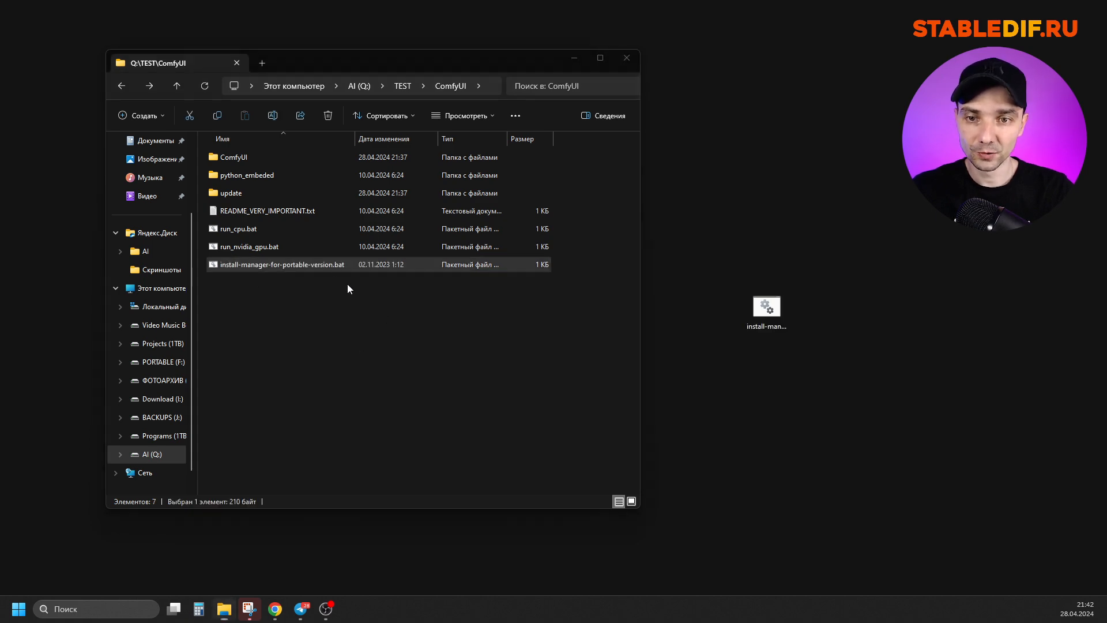
pyautogui.moveTo(612, 163); pyautogui.dragTo(617, 159)
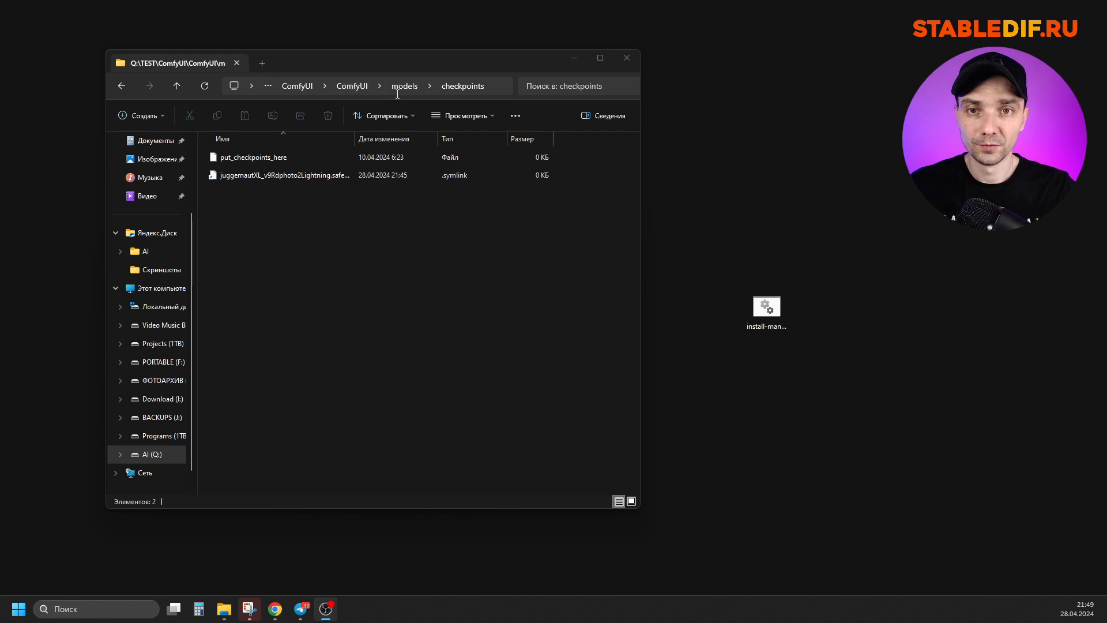
# - Check the juggernautXL_v9Rdphoto2Lightning model file in the models\checkpoints folder
pyautogui.click(250, 176)
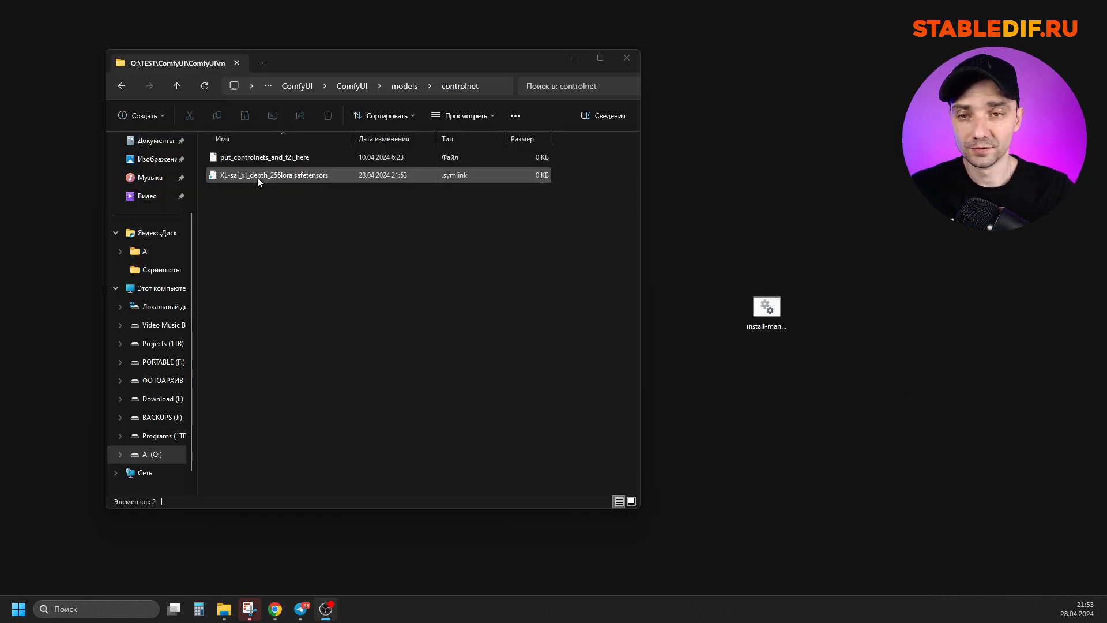
# - Check the XL-sai_xl_depth_256lora.safetensors file in models\controlnet and the add-detail-xl.safetensors file in models\loras
pyautogui.click(327, 223)
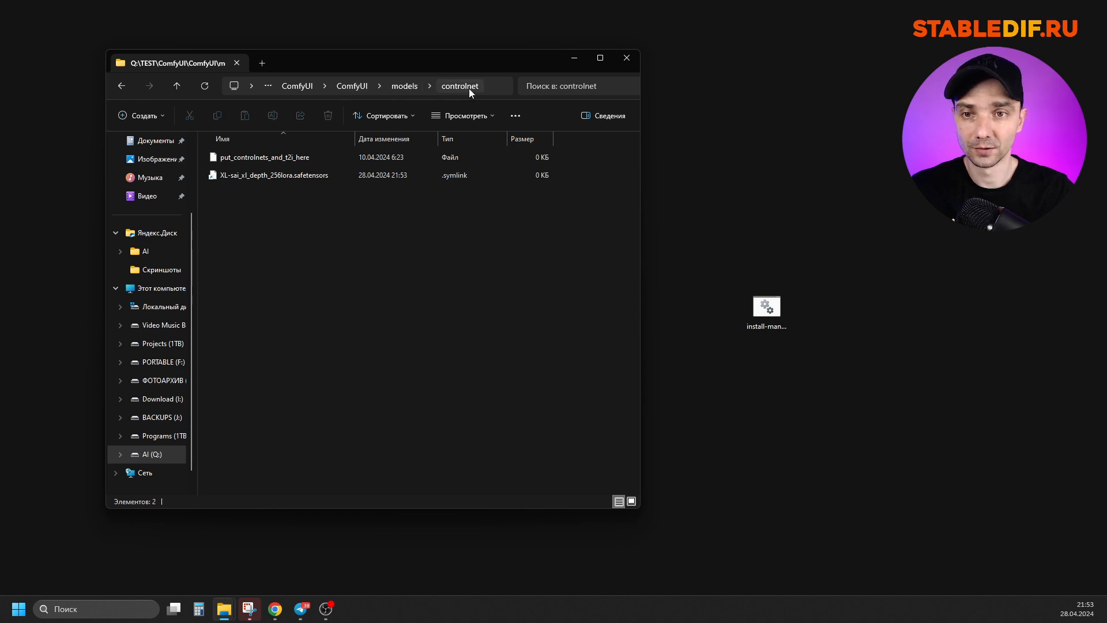
pyautogui.click(248, 175)
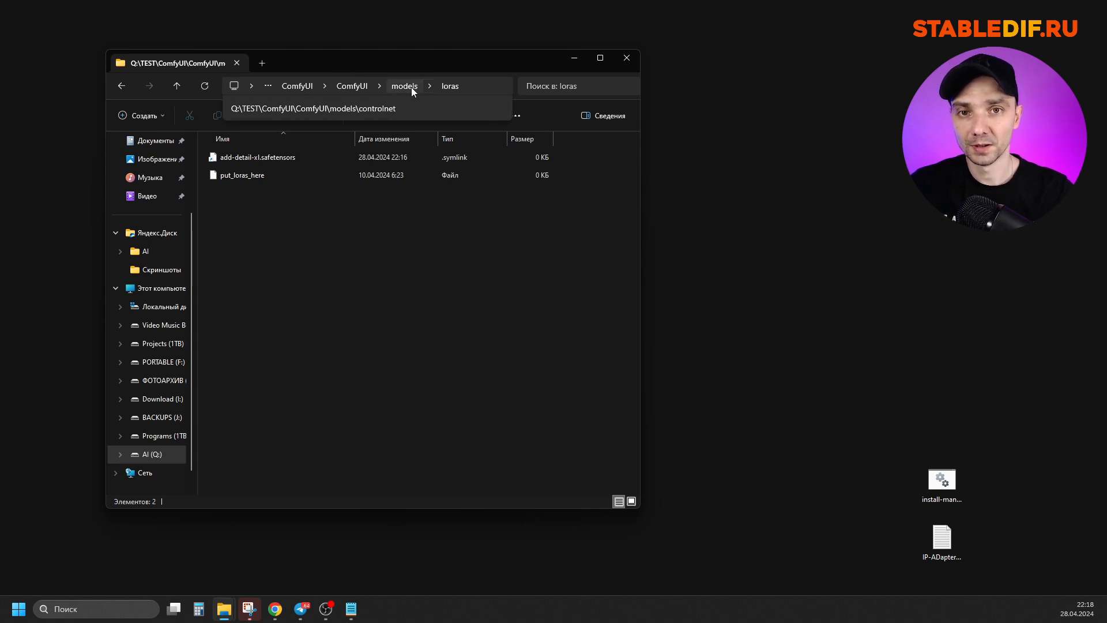
pyautogui.click(227, 160)
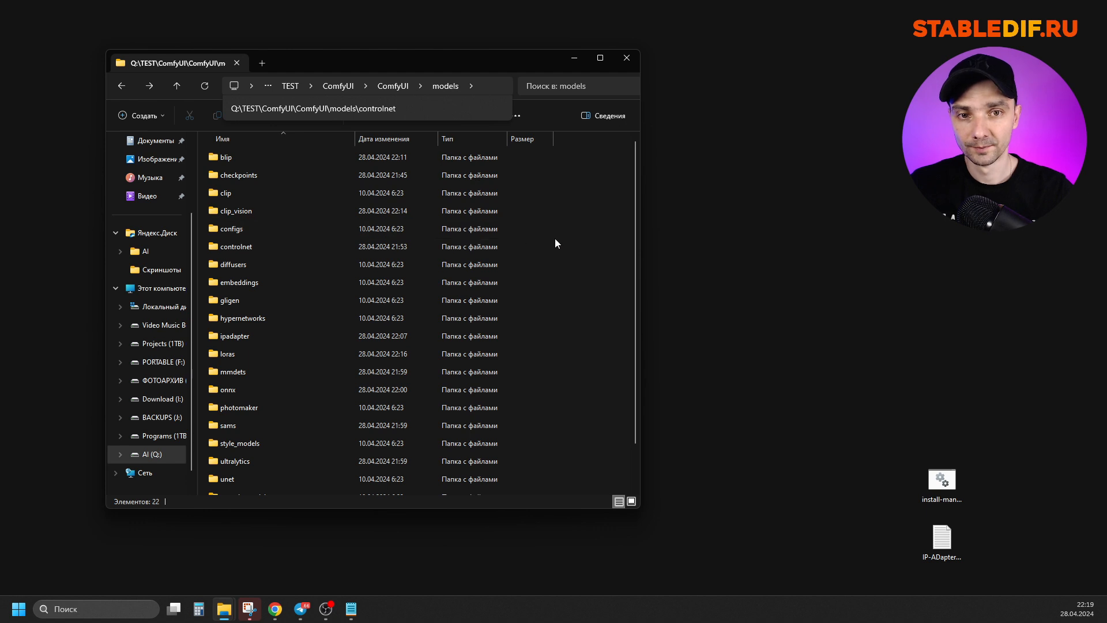
# - Open the models\blip folder and check the model_base_caption_capfilt_large.pth file
pyautogui.click(228, 161)
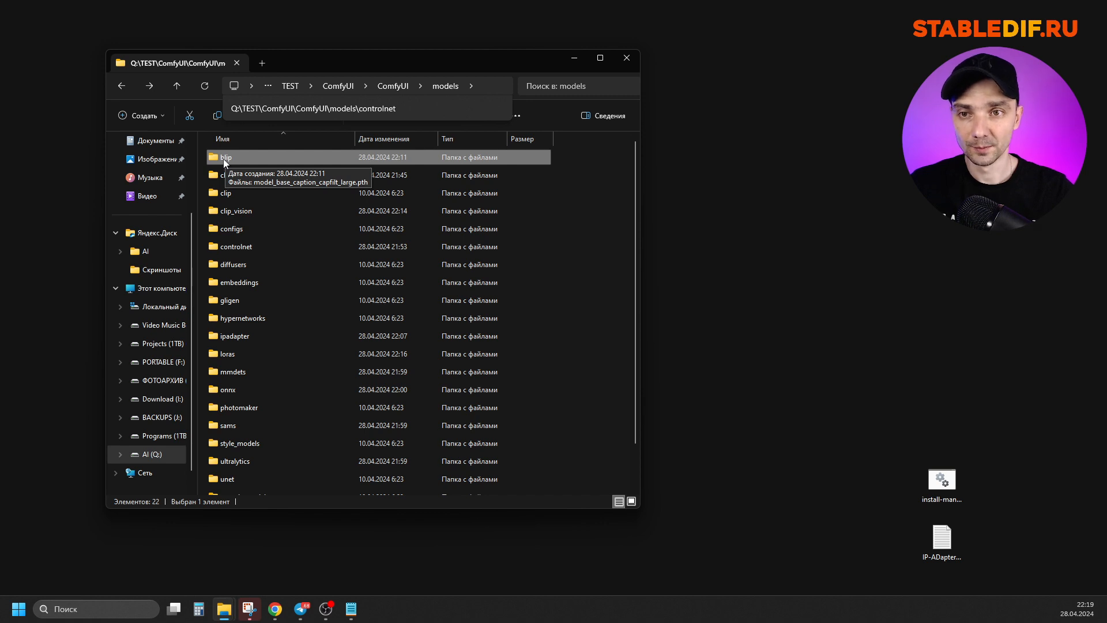
pyautogui.doubleClick(228, 161)
pyautogui.click(288, 159)
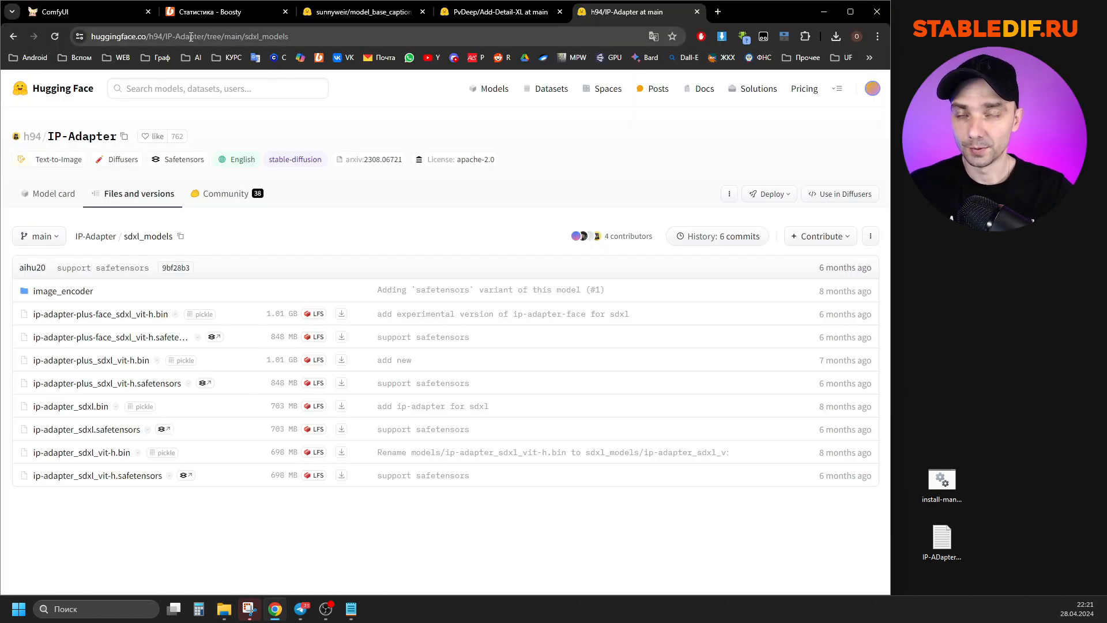
# - Locate the SDXL vit-h safetensors file on the h94/IP-Adapter Hugging Face page and open the models\ipadapter folder
pyautogui.moveTo(9, 480); pyautogui.dragTo(174, 481)
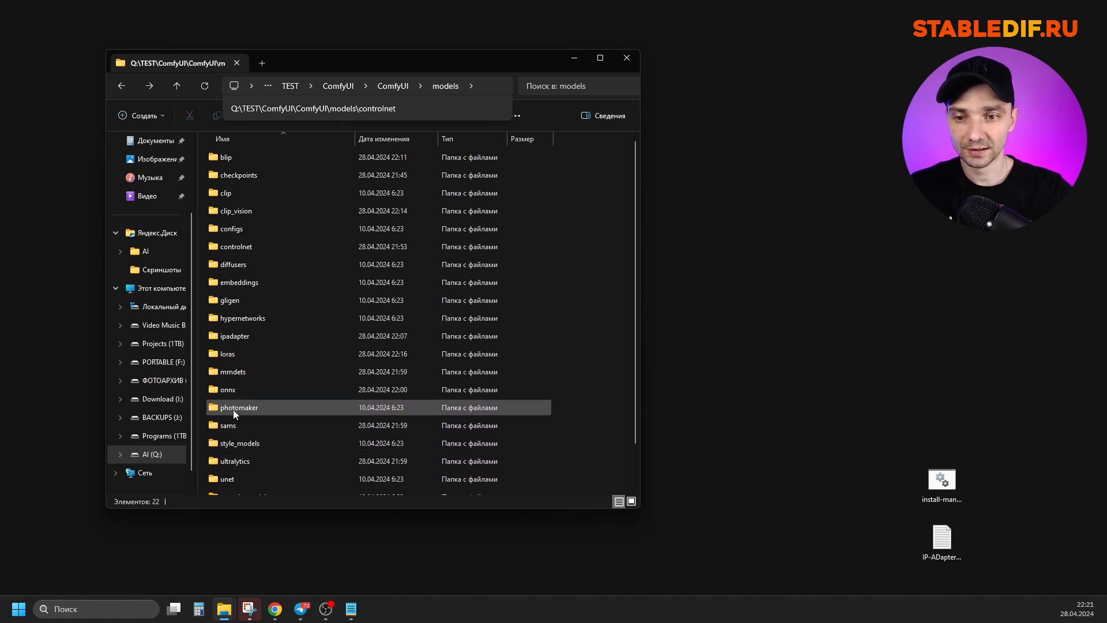
pyautogui.click(228, 339)
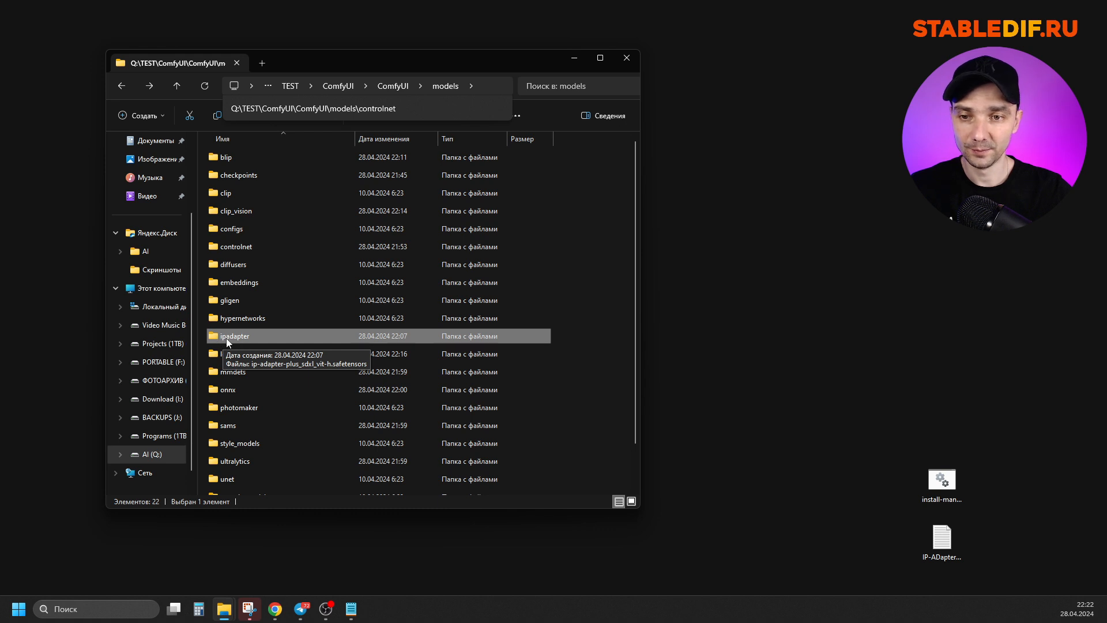
pyautogui.doubleClick(239, 337)
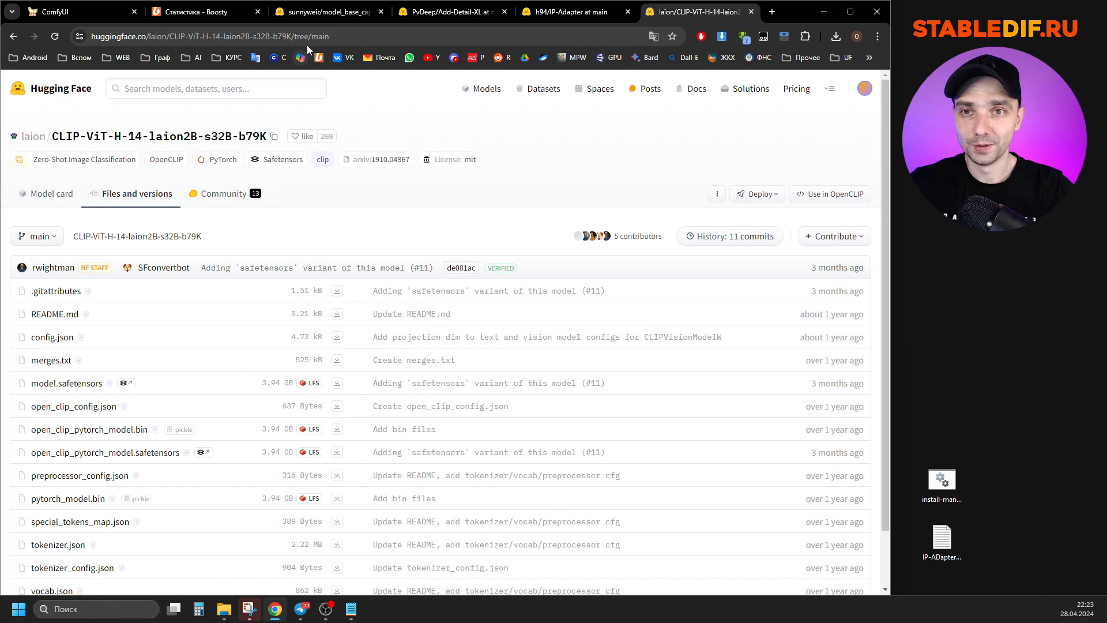
# - Locate open_clip_pytorch_model.safetensors in the file list of the laion/CLIP-ViT-H-14-laion2B-s32B-b79K repository
pyautogui.click(356, 38)
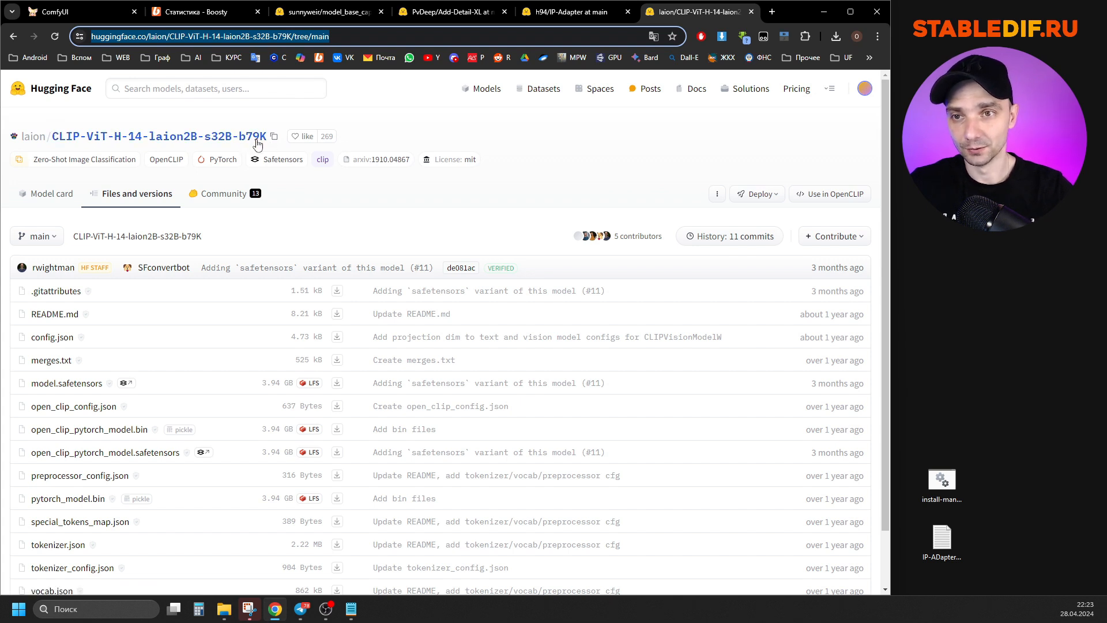
pyautogui.moveTo(218, 238); pyautogui.dragTo(73, 237)
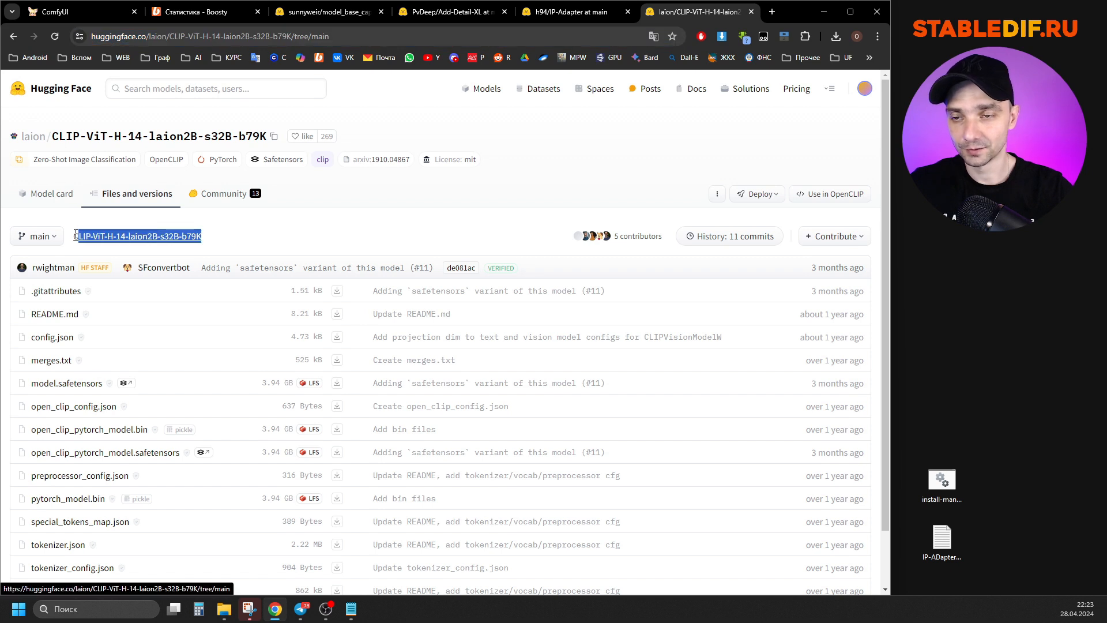
pyautogui.scroll(-1, 173, 242)
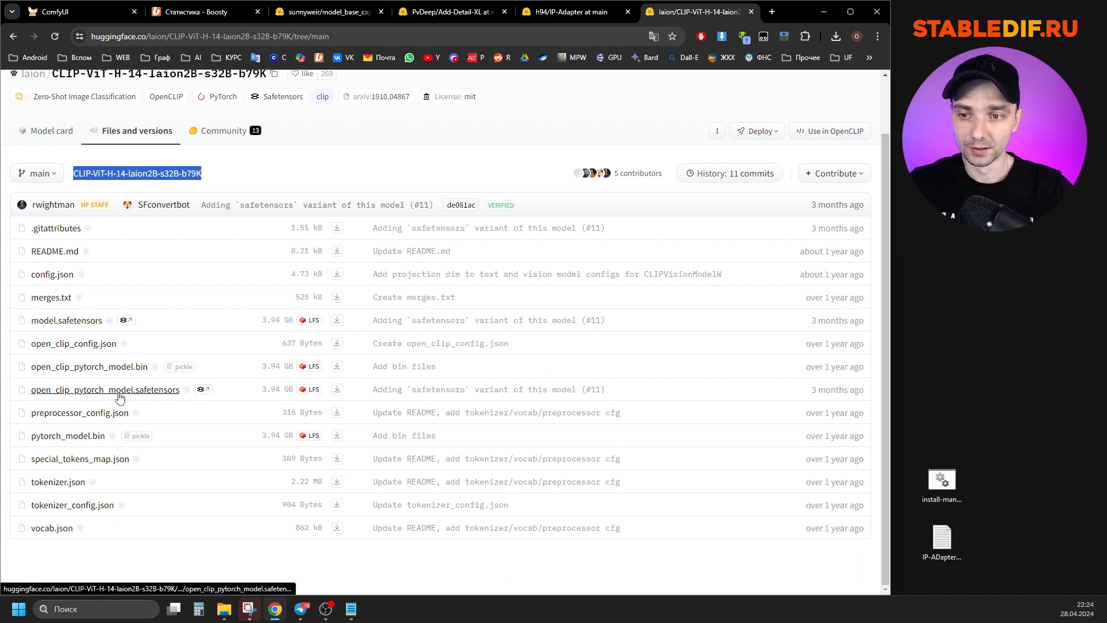
pyautogui.moveTo(9, 395); pyautogui.dragTo(338, 393)
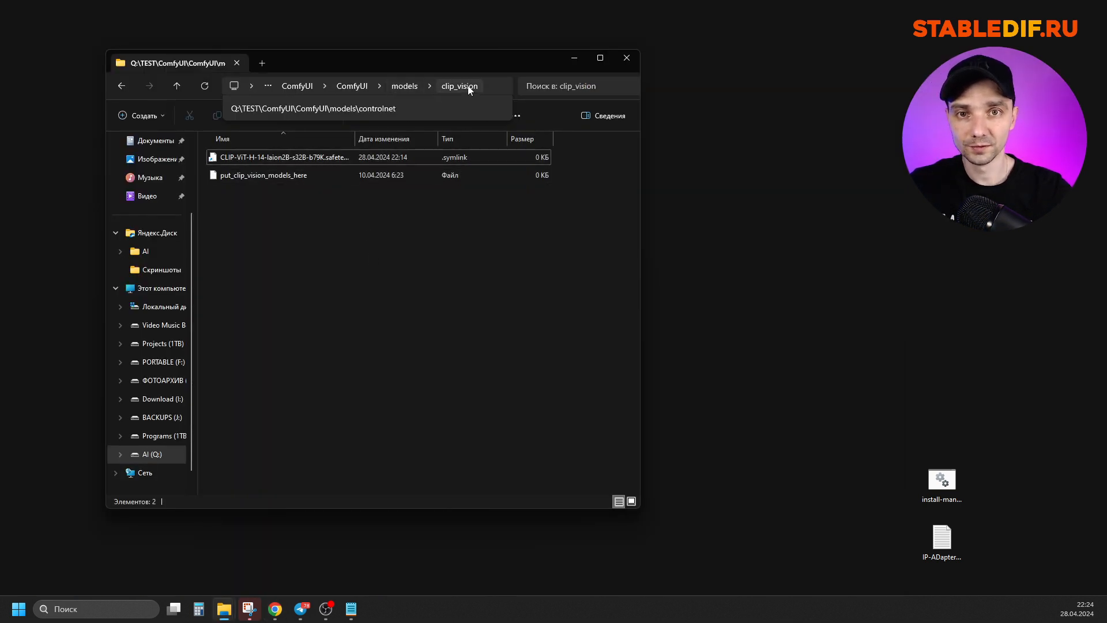
# - Copy the repository name CLIP-ViT-H-14-laion2B-s32B-b79K from Hugging Face and use it to rename the model file in models\clip_vision
pyautogui.click(317, 158)
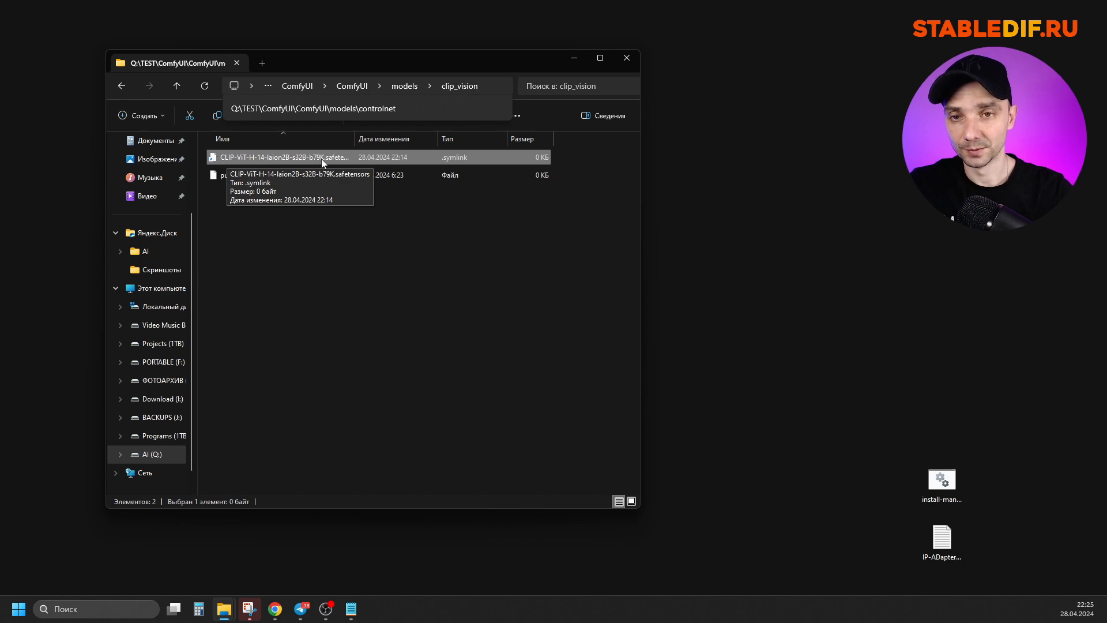
pyautogui.click(275, 609)
pyautogui.moveTo(229, 177); pyautogui.dragTo(78, 176)
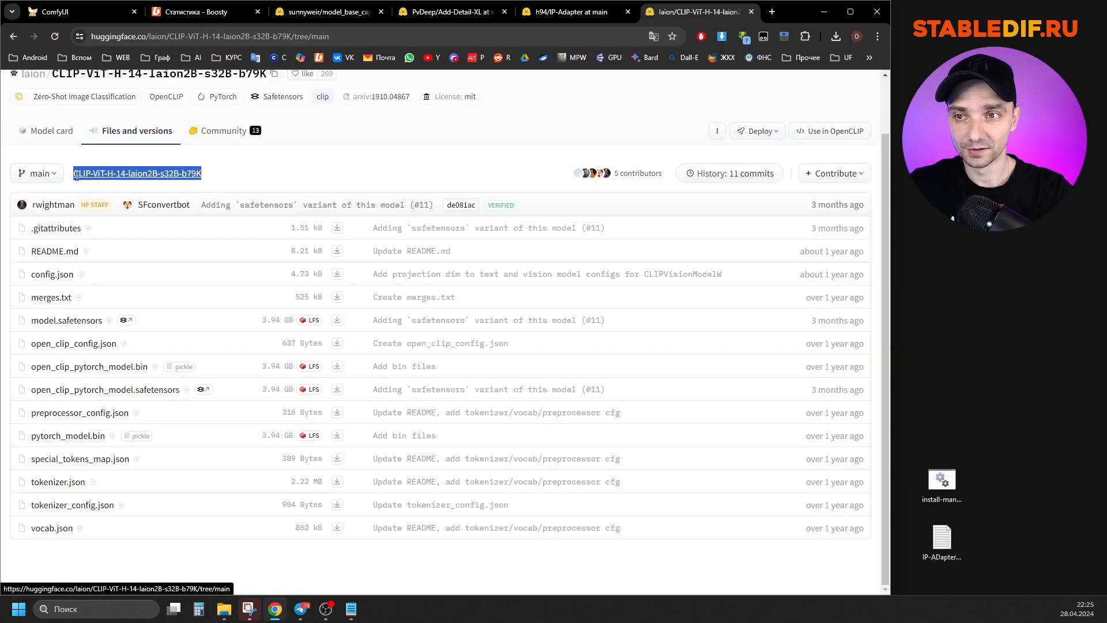
pyautogui.rightClick(146, 177)
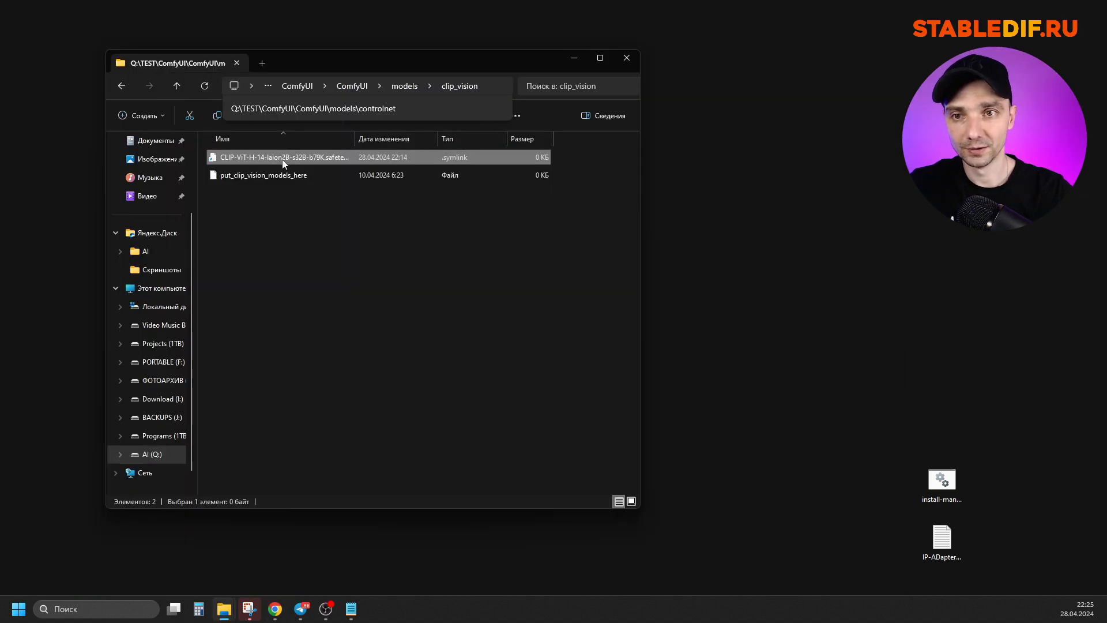
pyautogui.rightClick(271, 160)
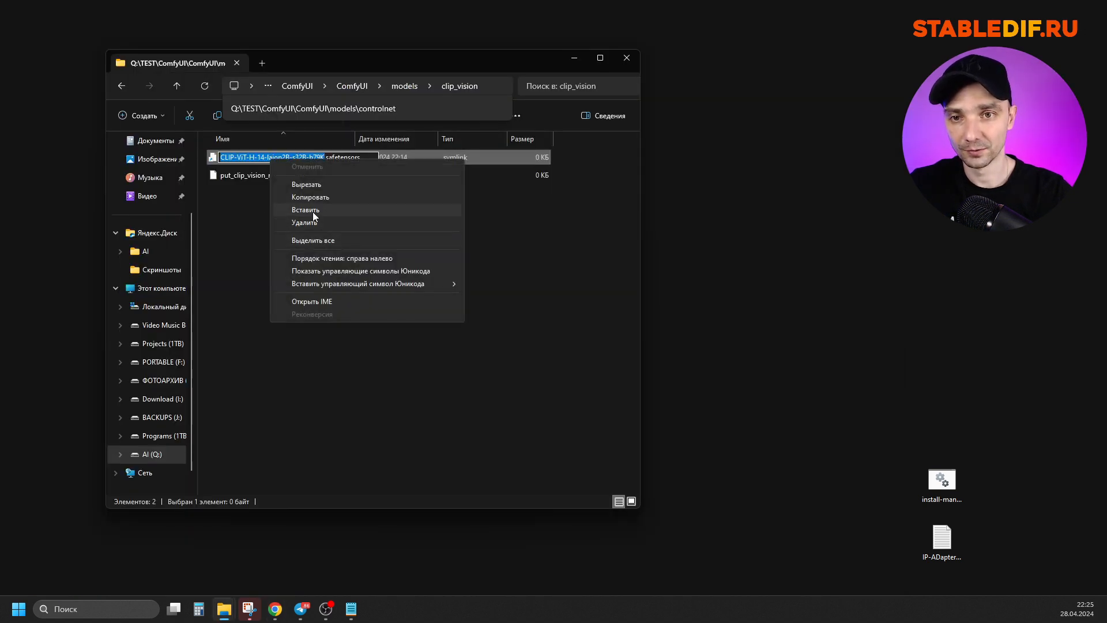
pyautogui.click(224, 252)
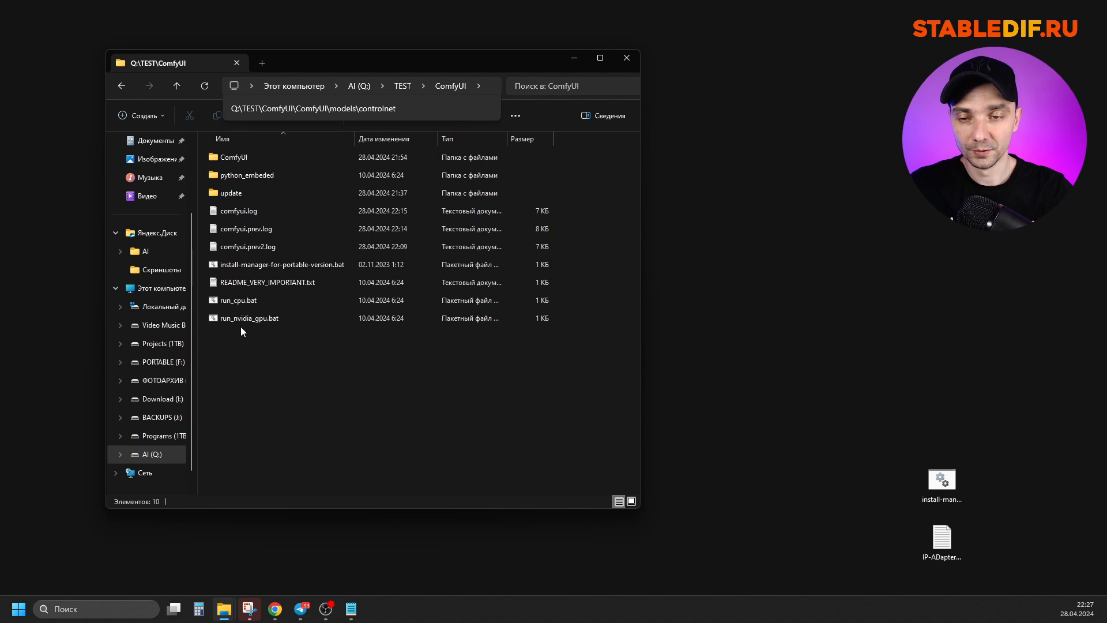
# - Launch ComfyUI with run_nvidia_gpu.bat from Q:\TEST\ComfyUI and generate a test image with the default workflow
pyautogui.click(244, 320)
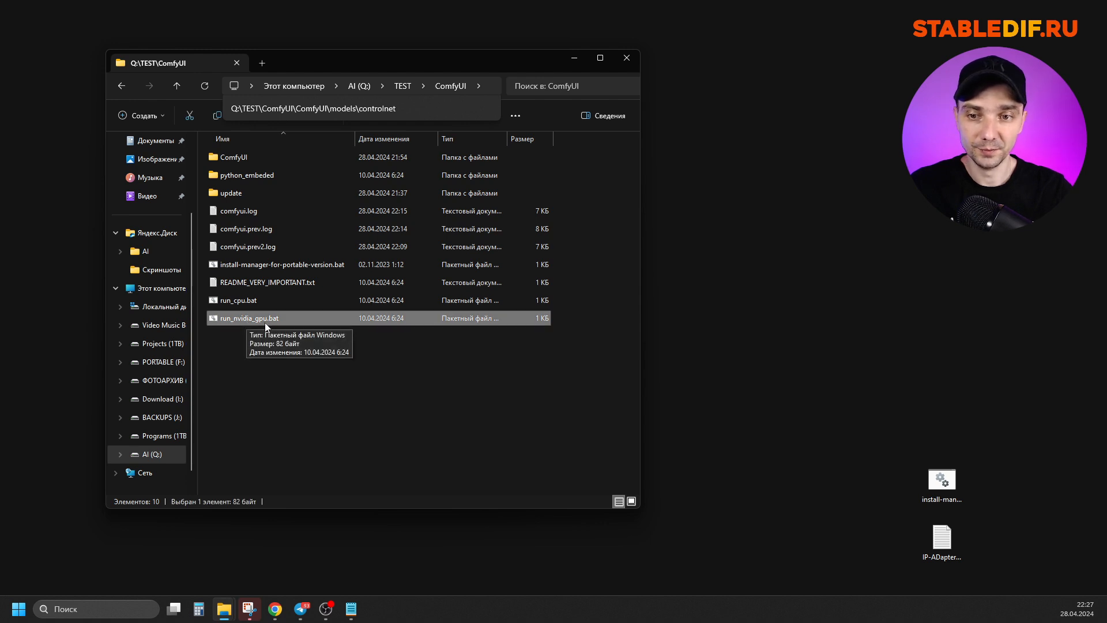
pyautogui.doubleClick(264, 319)
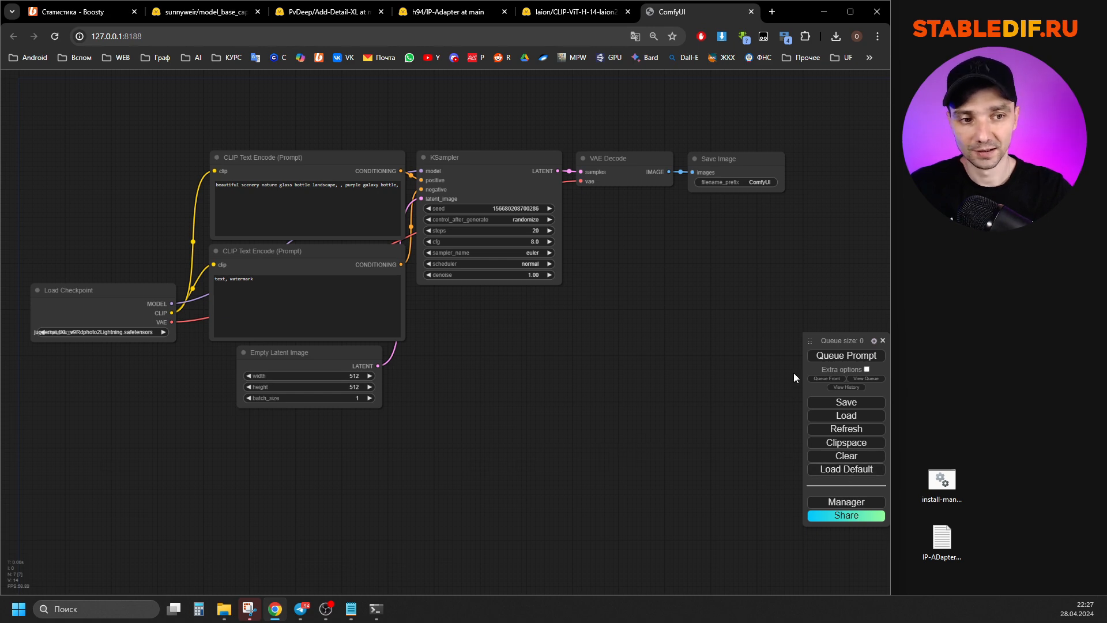
pyautogui.click(836, 356)
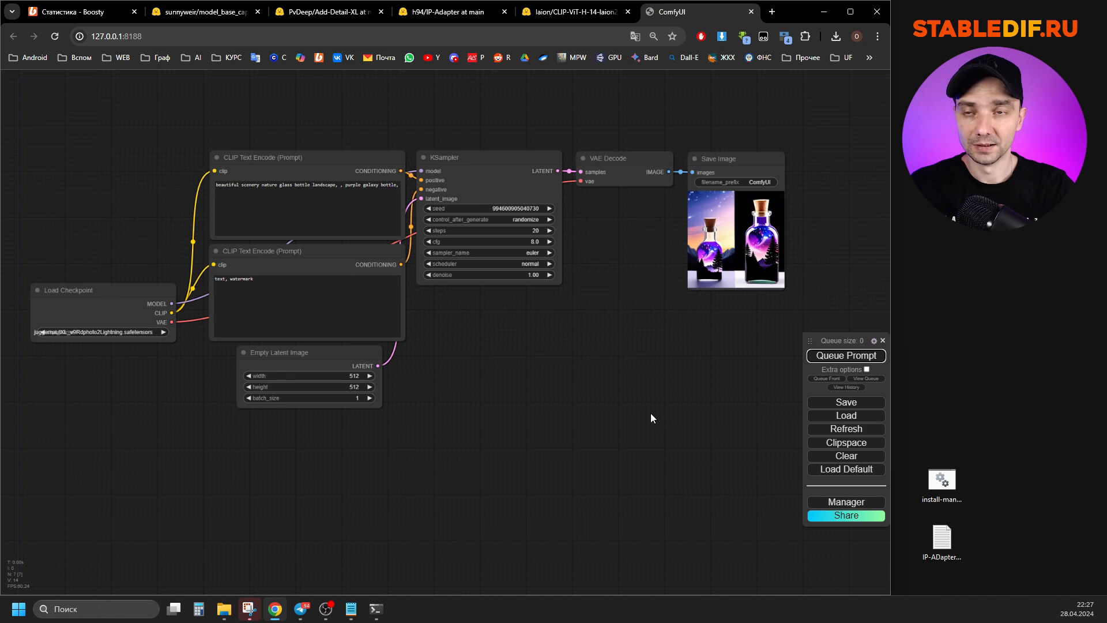
# - Load the IP-ADapter-Reference.json workflow from the desktop into ComfyUI and dismiss the missing-node notice
pyautogui.click(938, 560)
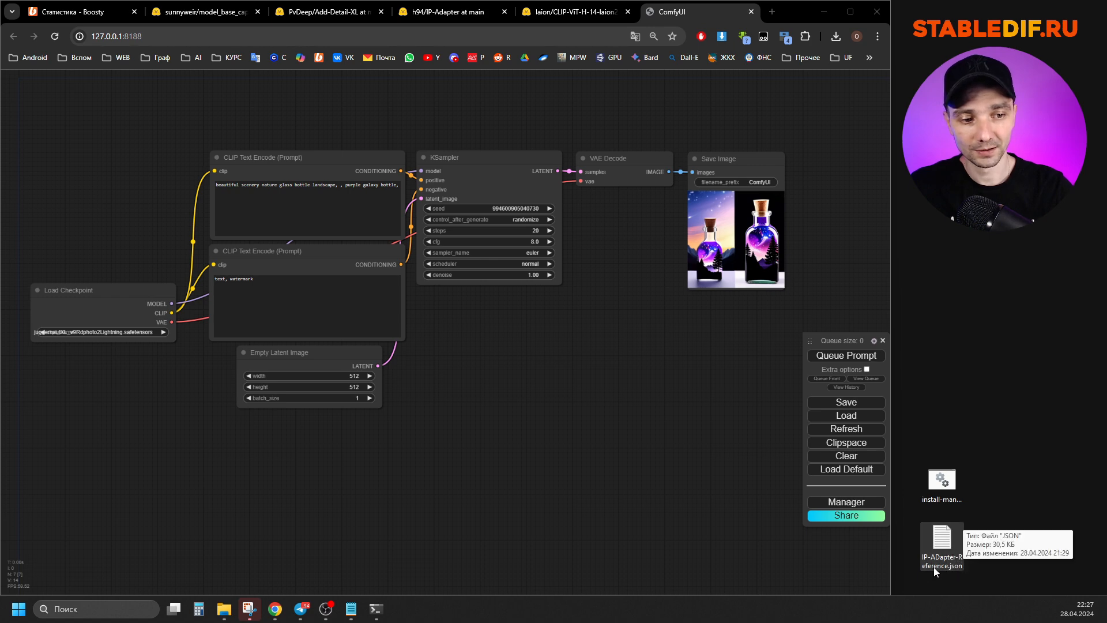
pyautogui.moveTo(955, 558); pyautogui.dragTo(497, 370)
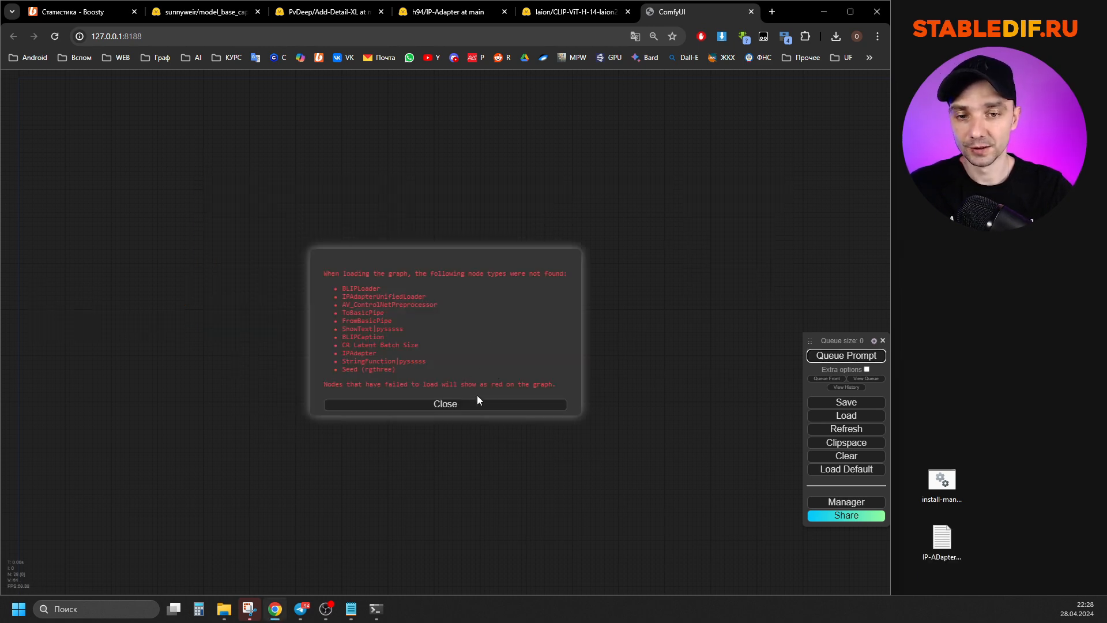
pyautogui.click(447, 406)
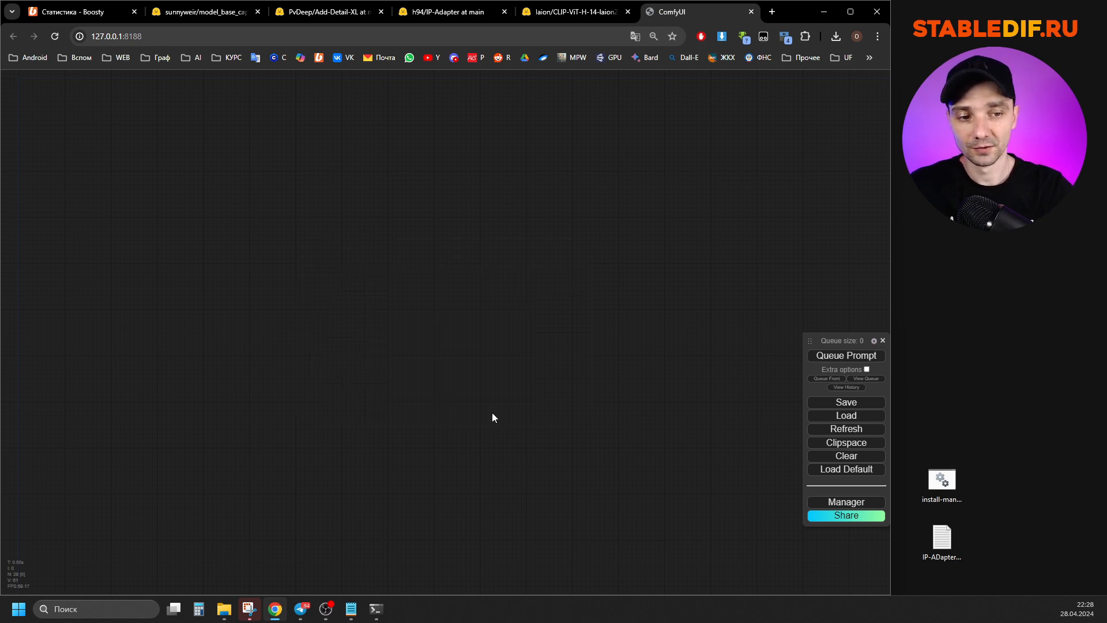
# - Install all missing custom node packs through ComfyUI Manager: Impact Pack, Custom-Scripts, Comfyroll Studio, IPAdapter_plus, comfyui-art-venture and rgthree's ComfyUI Nodes
pyautogui.click(841, 502)
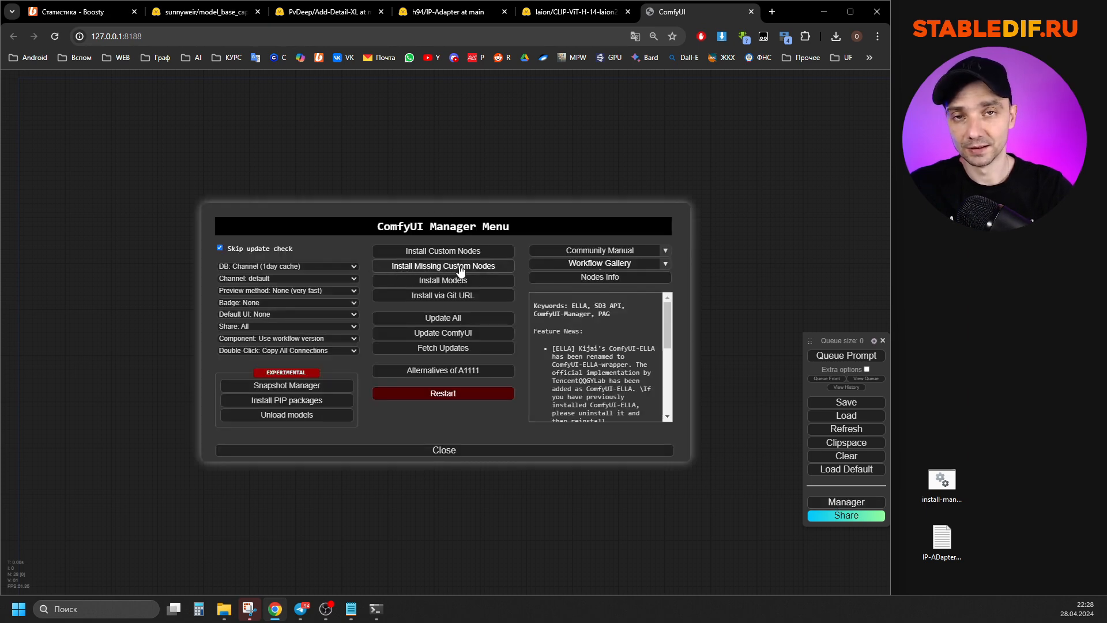
pyautogui.click(459, 266)
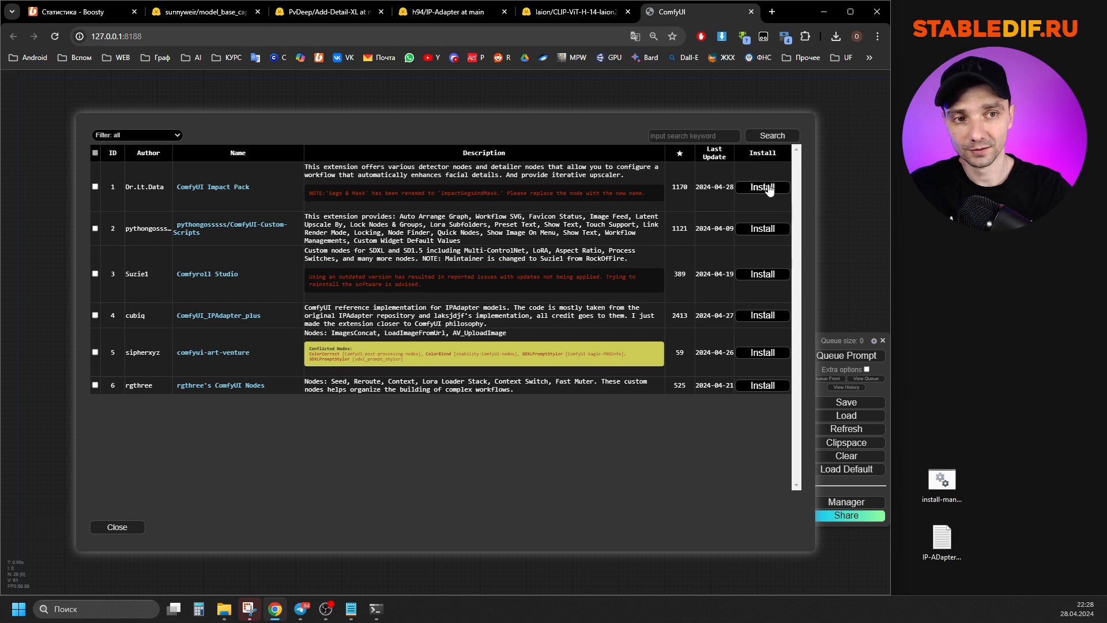
pyautogui.click(750, 188)
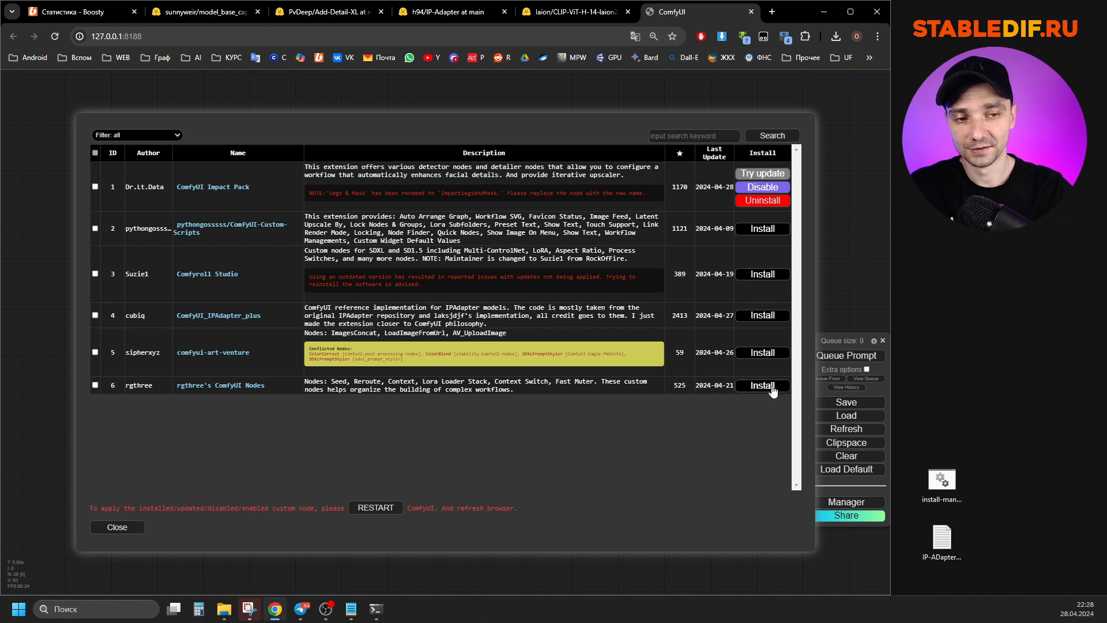
pyautogui.click(773, 230)
pyautogui.click(766, 283)
pyautogui.click(769, 333)
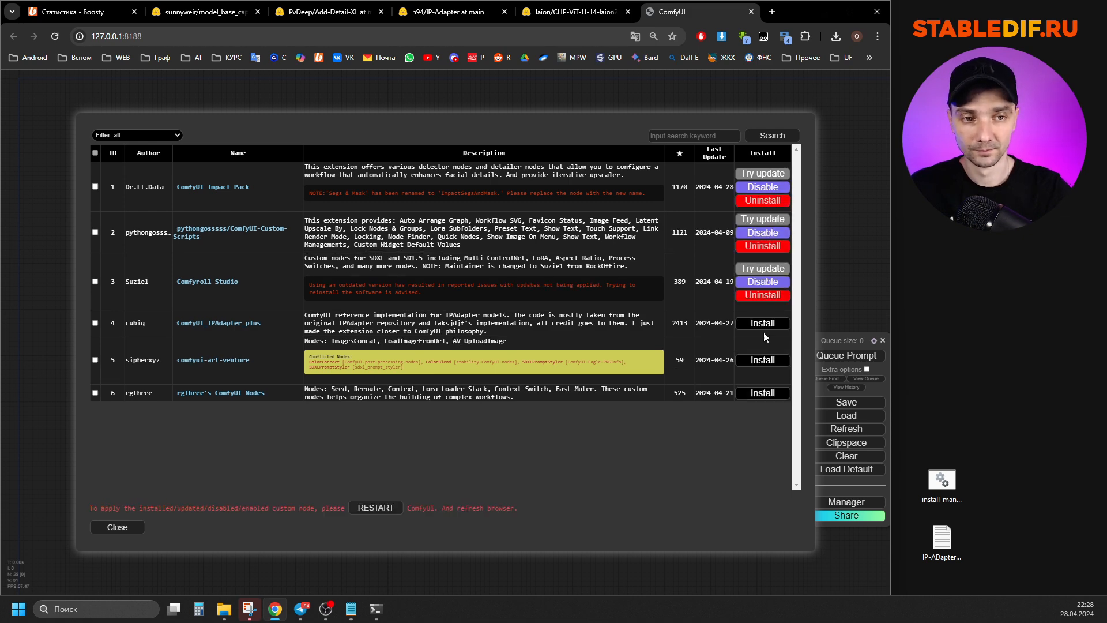
pyautogui.click(767, 378)
pyautogui.click(763, 410)
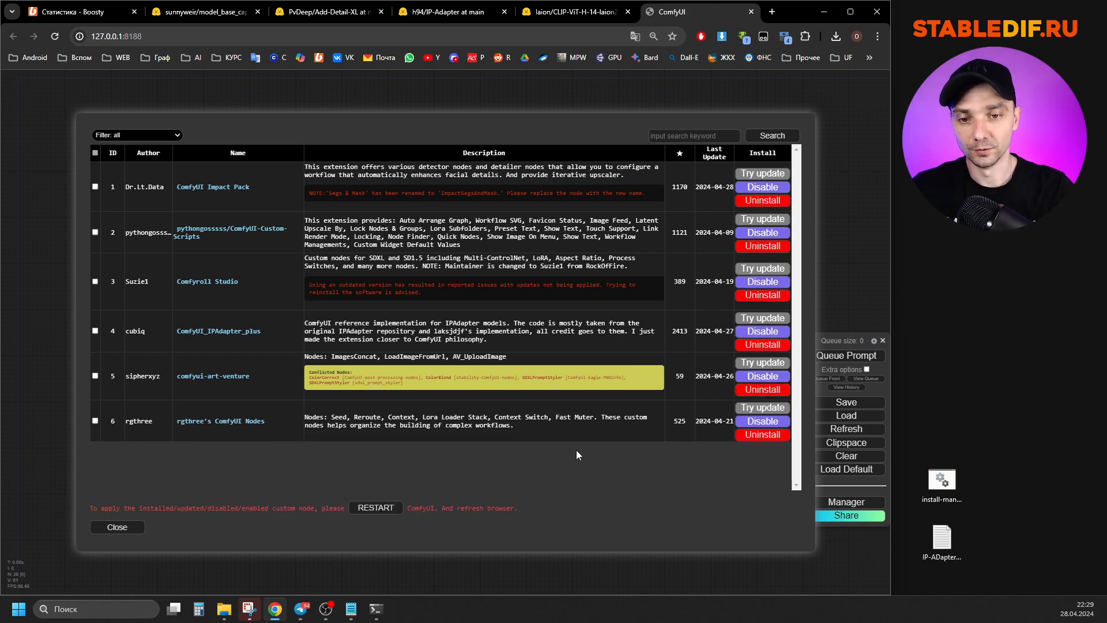
# - Restart ComfyUI to apply the installed custom nodes and bring up the console window to follow the dependency installation
pyautogui.click(373, 511)
pyautogui.click(489, 110)
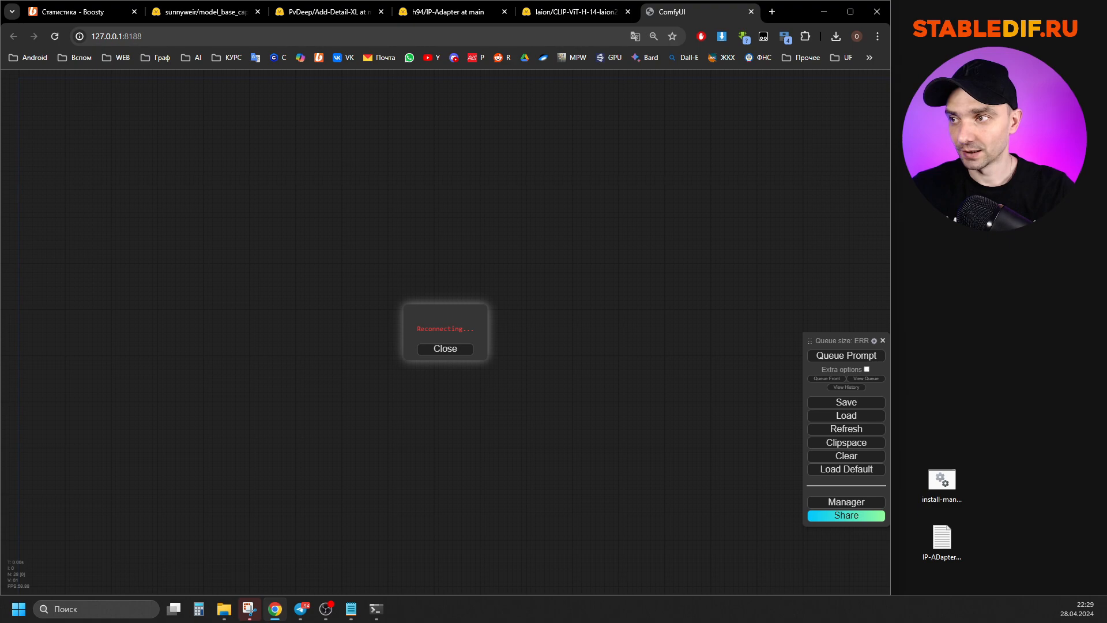
pyautogui.moveTo(0, 174); pyautogui.dragTo(453, 121)
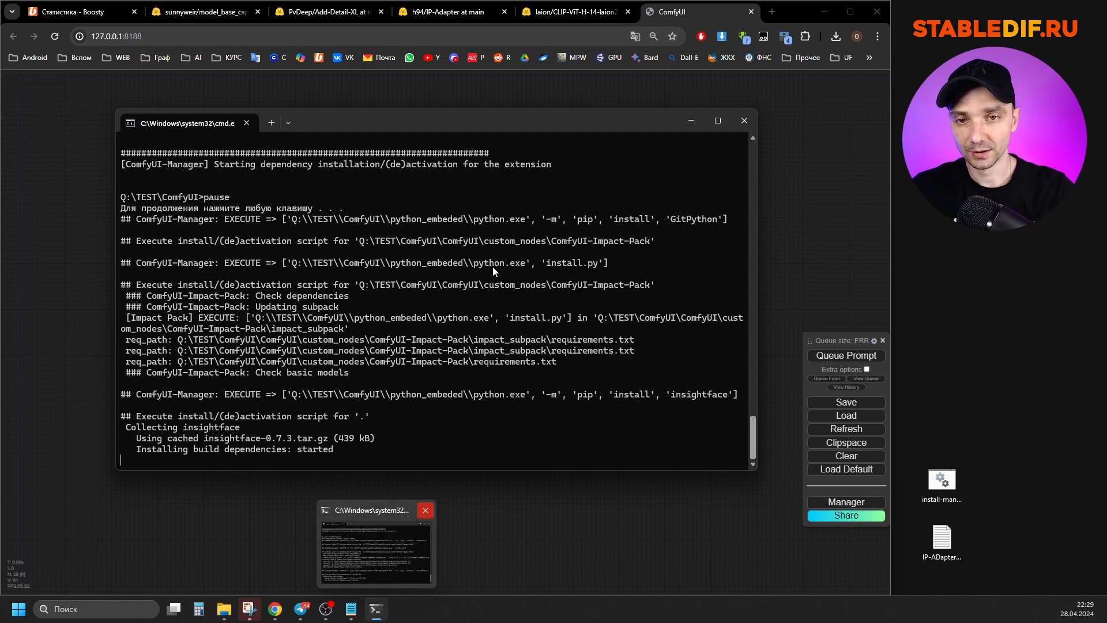
pyautogui.moveTo(443, 120); pyautogui.dragTo(450, 116)
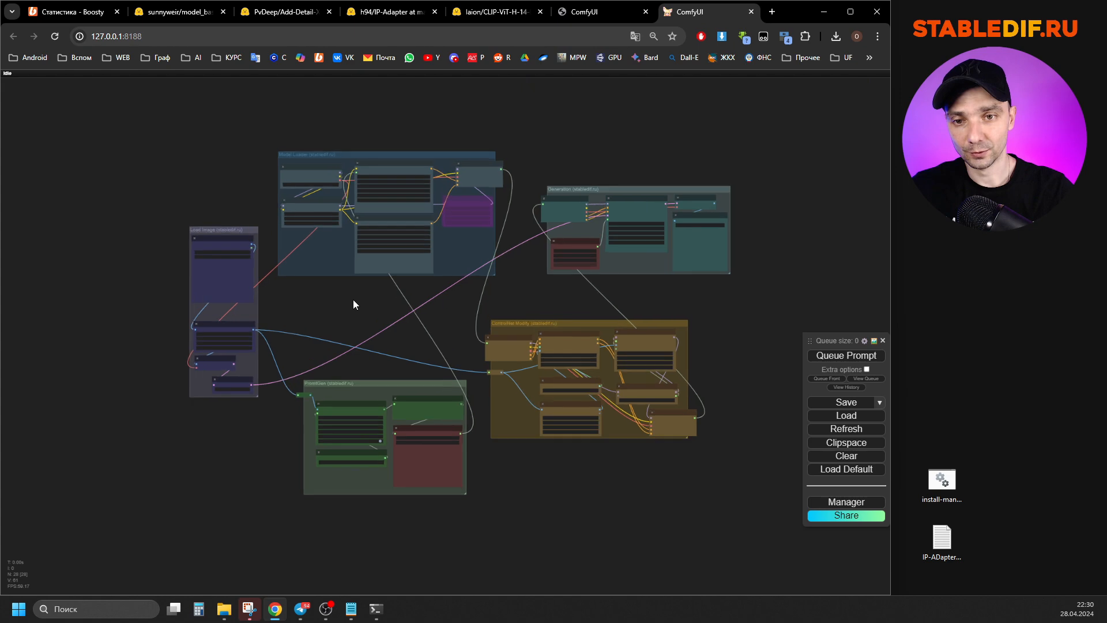
# - Load the 00075-2227 image from the desktop into the workflow's Load Image node
pyautogui.scroll(5, 354, 298)
pyautogui.moveTo(360, 328); pyautogui.dragTo(280, 309)
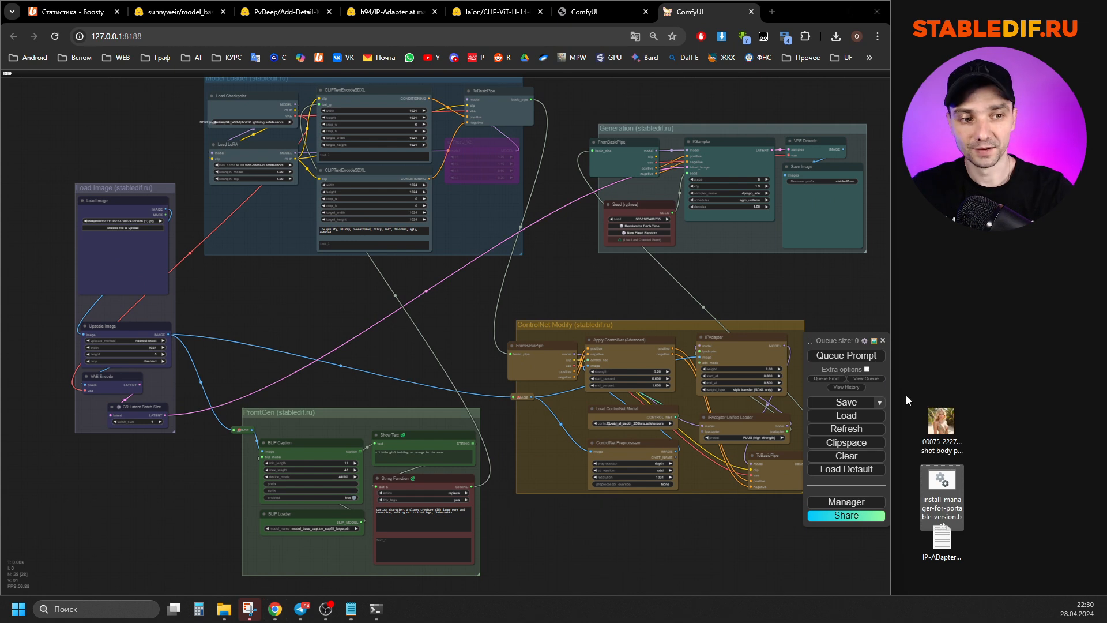
pyautogui.moveTo(941, 420); pyautogui.dragTo(127, 245)
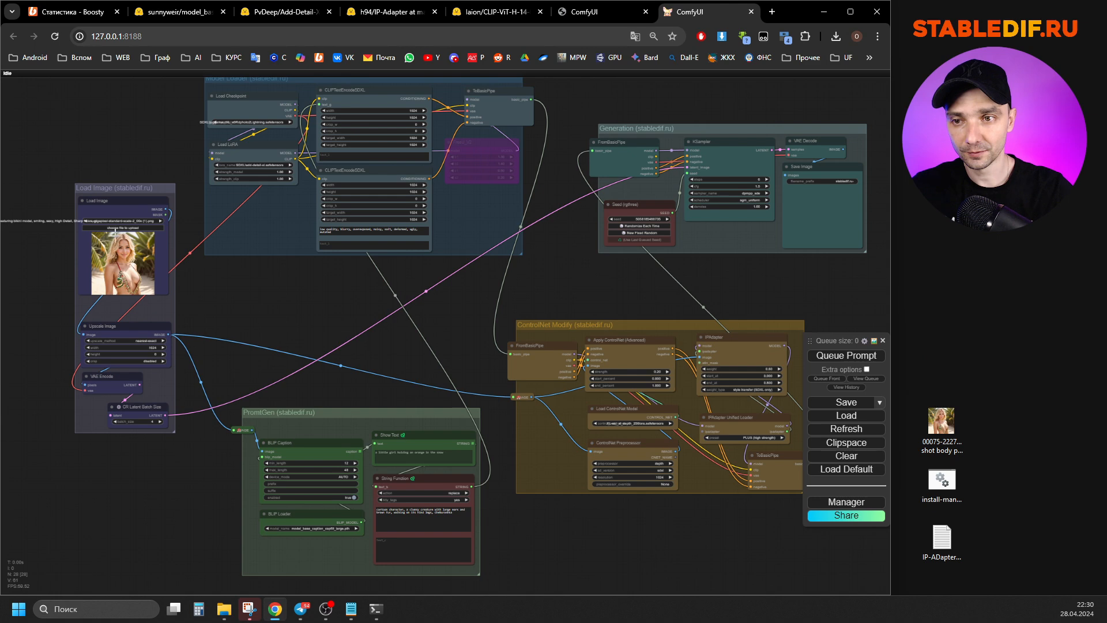
# - Select juggernautXL_v9Rdphoto2Lightning.safetensors in the Load Checkpoint node and add-detail-xl.safetensors in the Load LoRA node
pyautogui.scroll(4, 138, 243)
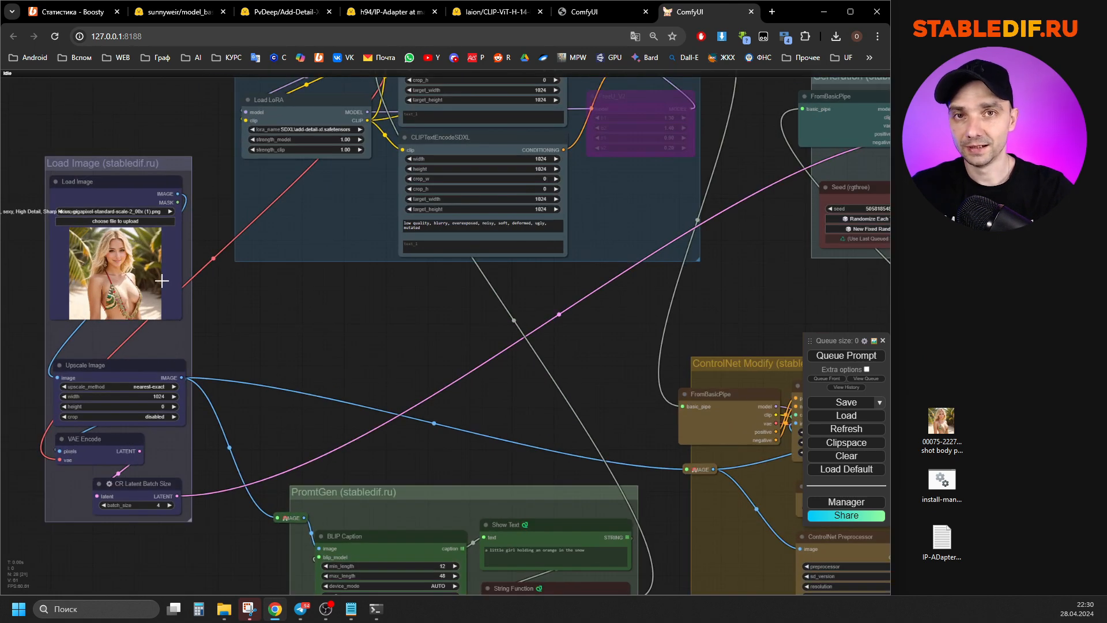
pyautogui.scroll(-6, 298, 377)
pyautogui.scroll(10, 299, 200)
pyautogui.click(339, 211)
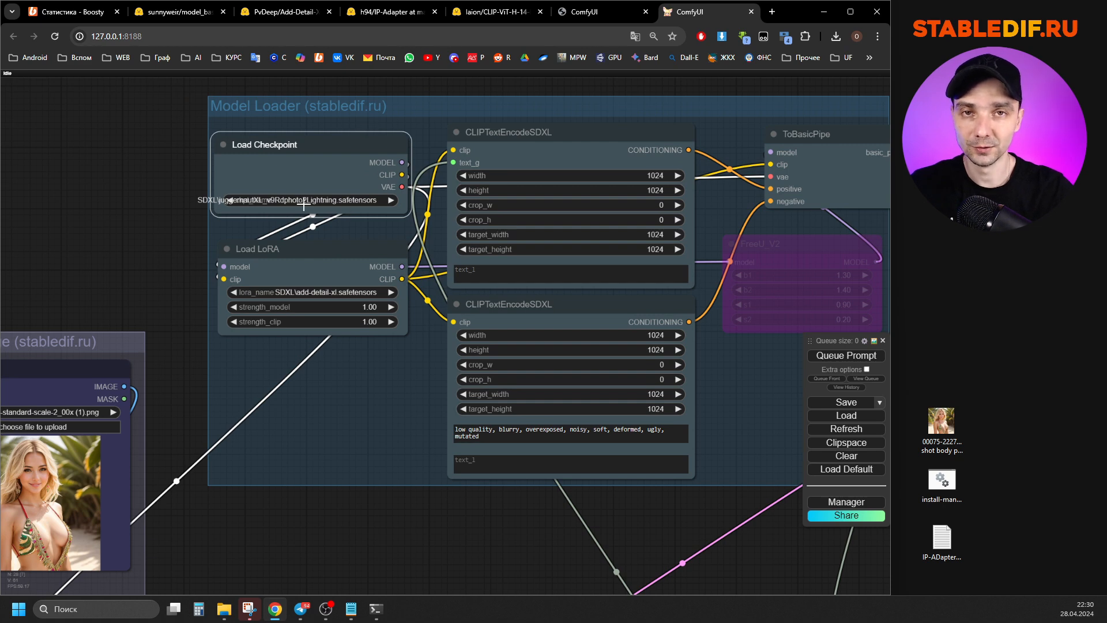
pyautogui.scroll(-5, 175, 209)
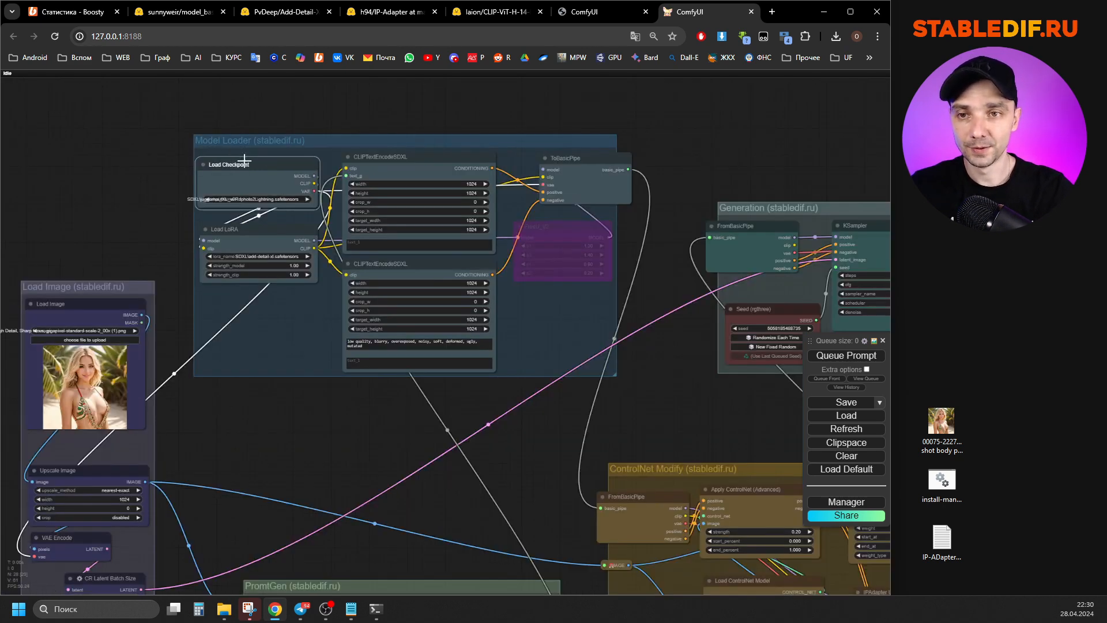
pyautogui.scroll(3, 219, 173)
pyautogui.scroll(2, 219, 173)
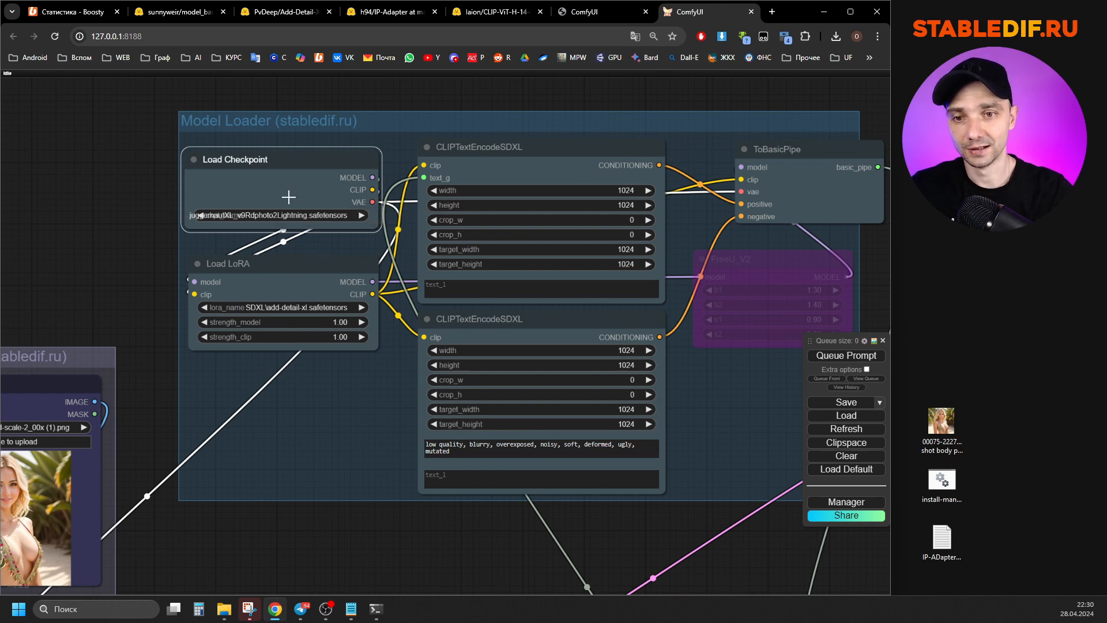
pyautogui.click(270, 275)
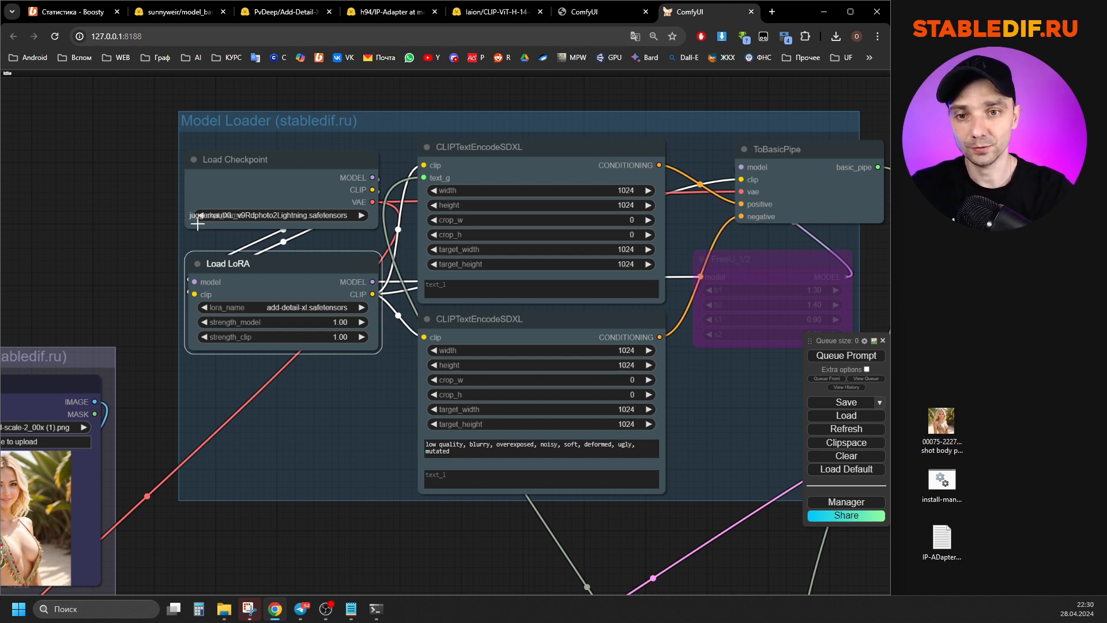
# - Select model_base_caption_capfilt_large.pth as the model in the BLIP Loader node of the PromtGen group
pyautogui.scroll(-3, 256, 204)
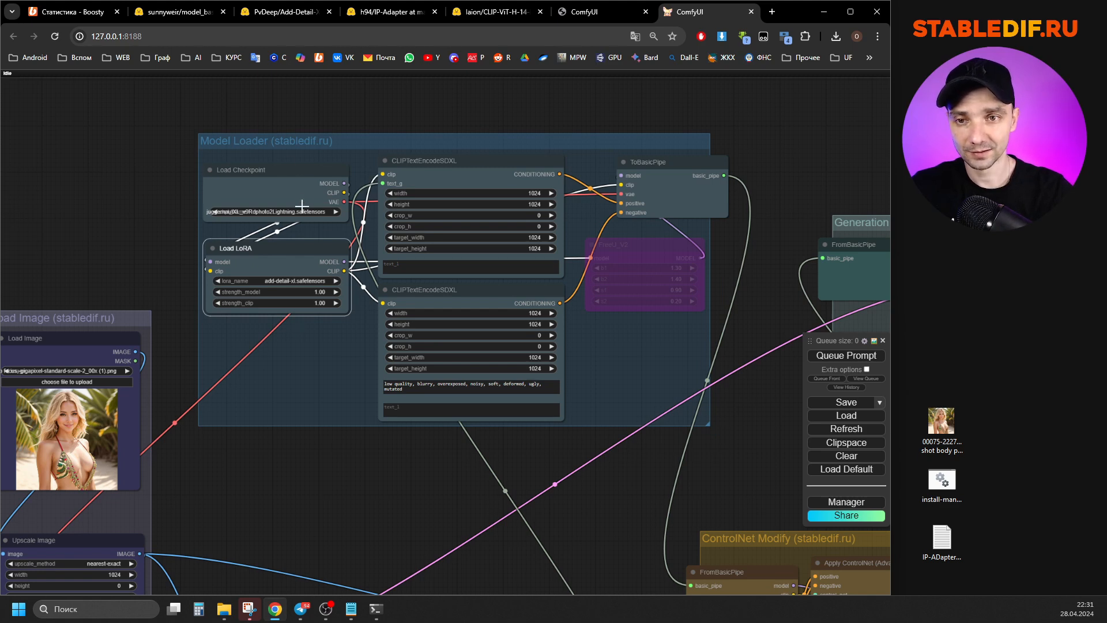
pyautogui.scroll(3, 298, 200)
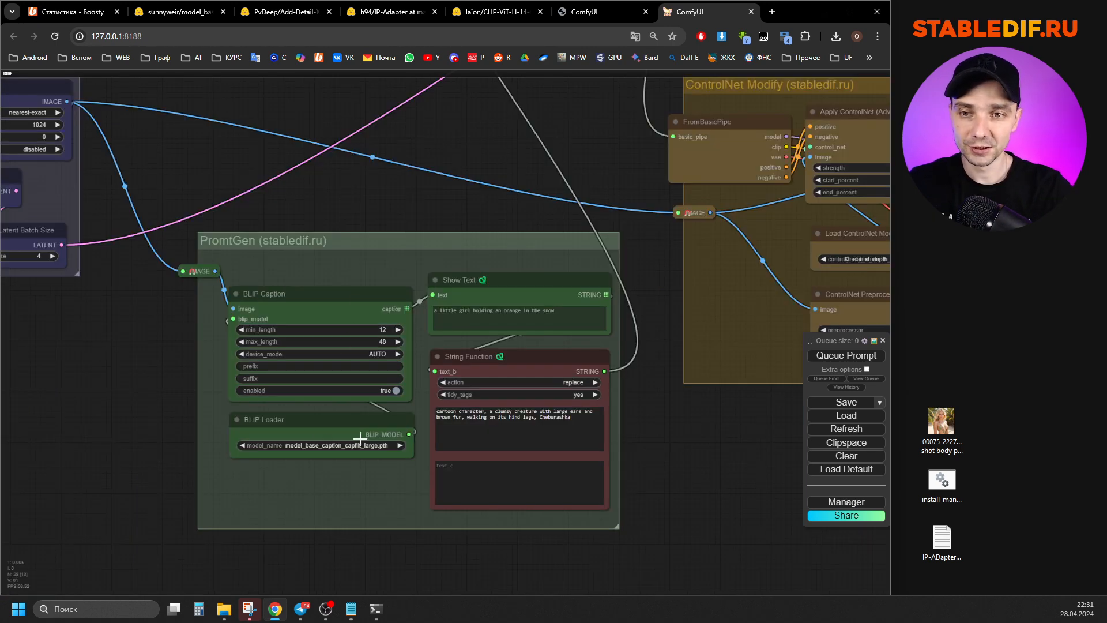
pyautogui.scroll(3, 354, 424)
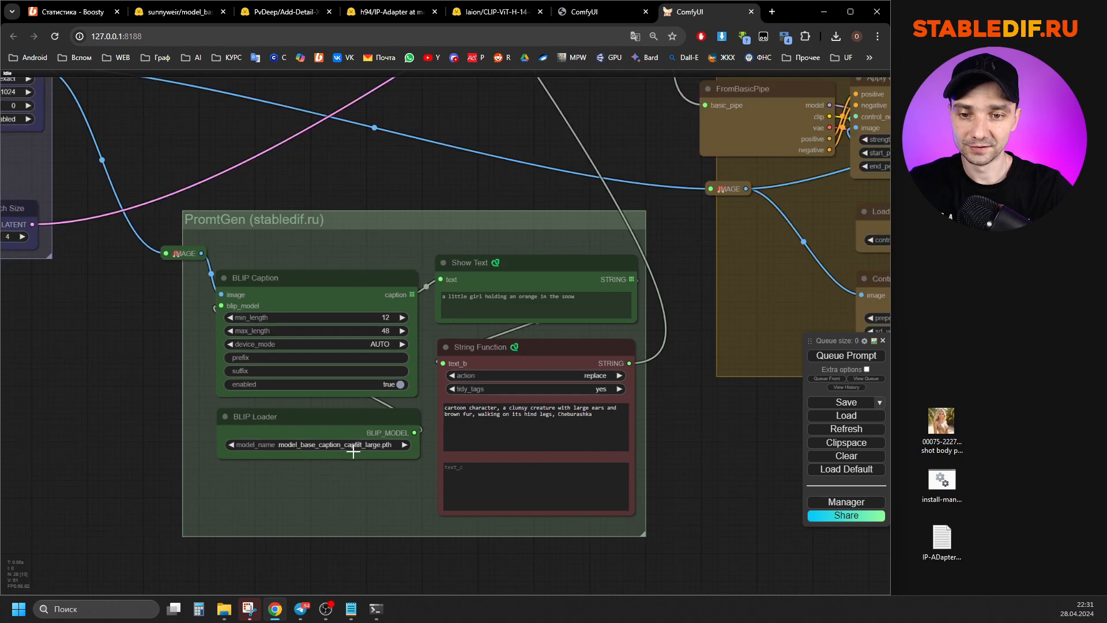
pyautogui.click(350, 443)
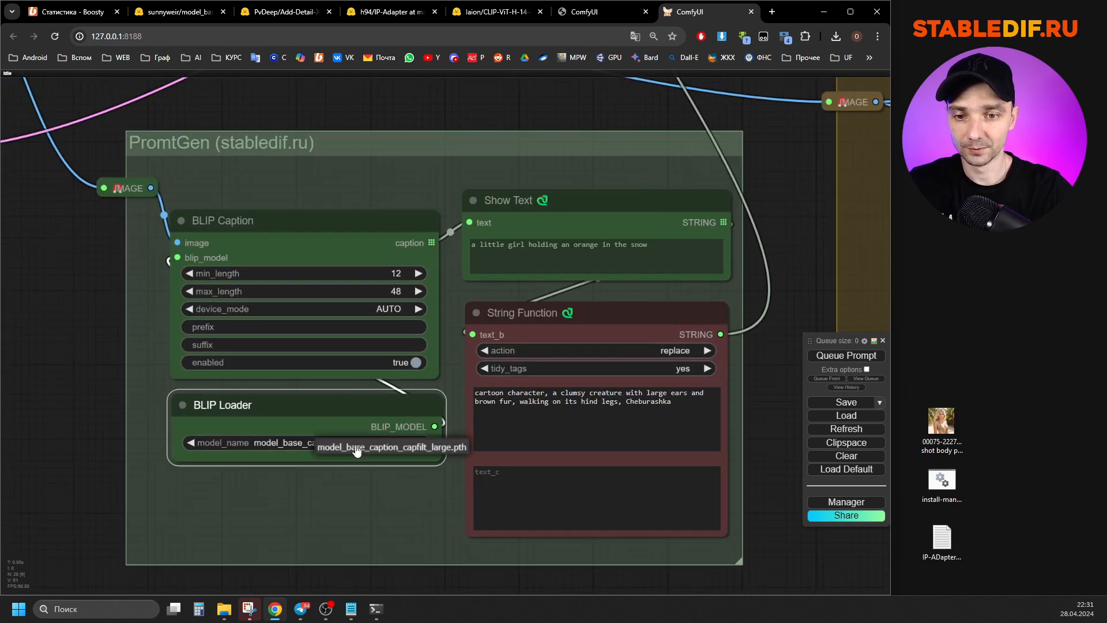
pyautogui.click(389, 447)
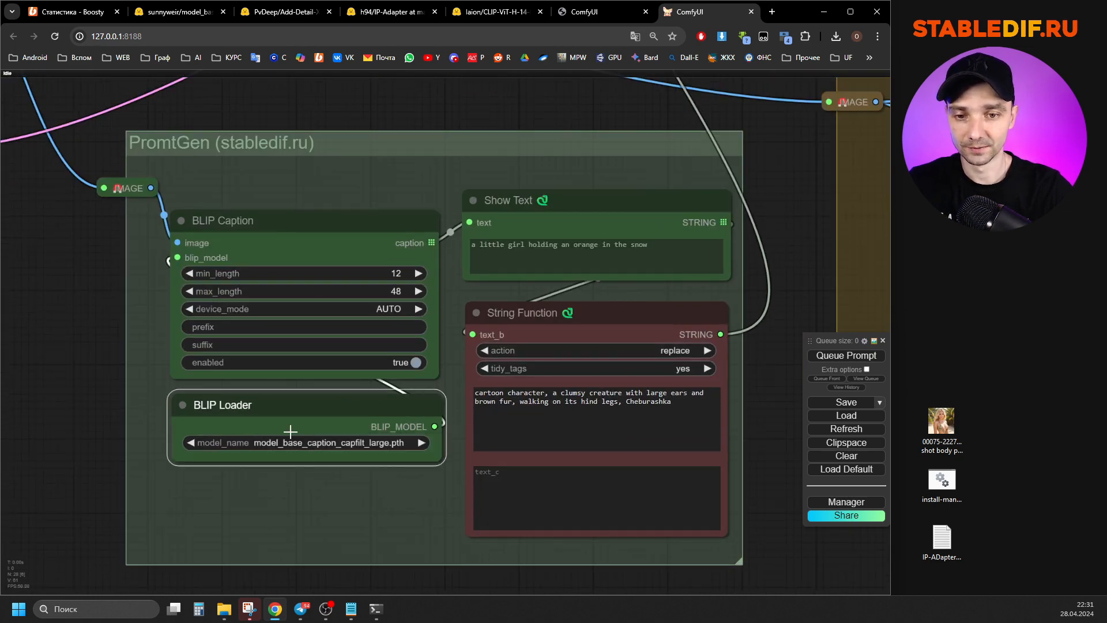
# - Select the sai_xl_depth_256lora.safetensors model in the Load ControlNet Model node of the ControlNet Modify group
pyautogui.scroll(-6, 288, 427)
pyautogui.scroll(6, 586, 294)
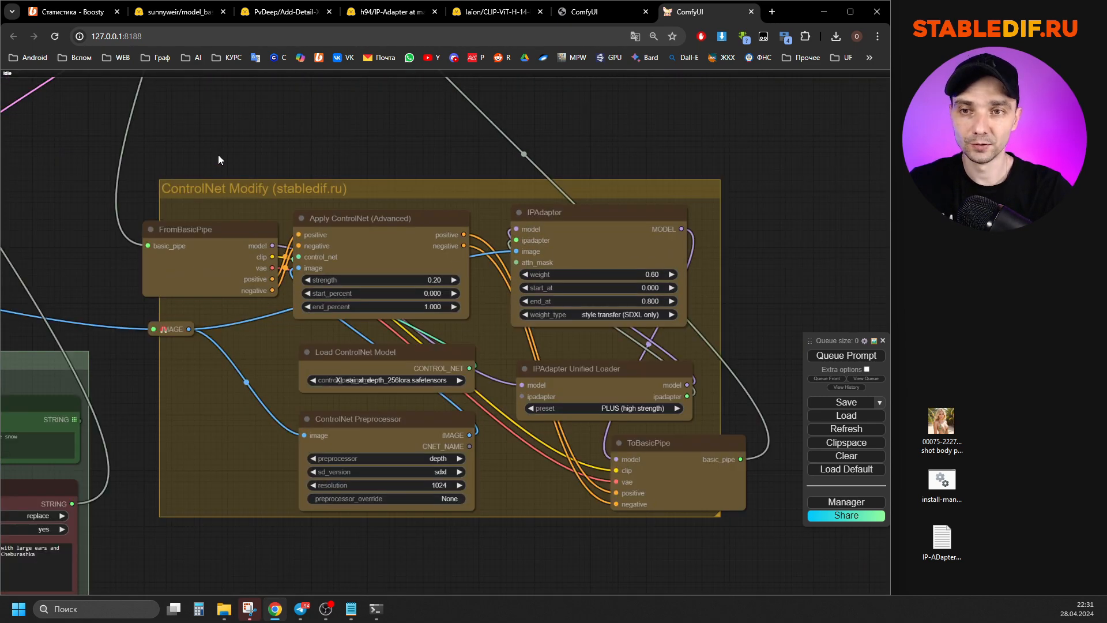
pyautogui.scroll(-2, 361, 172)
pyautogui.scroll(4, 428, 357)
pyautogui.click(358, 337)
pyautogui.click(410, 341)
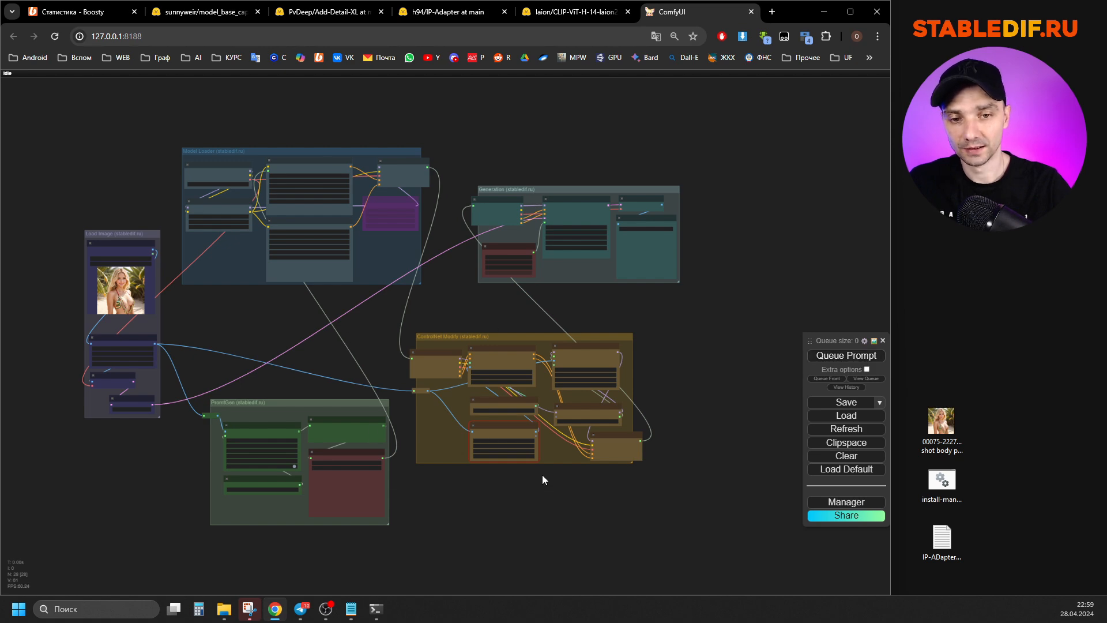
# - Search ComfyUI Manager's custom node list for controlnet to find the pack missing for the ControlNet Preprocessor node
pyautogui.scroll(15, 522, 455)
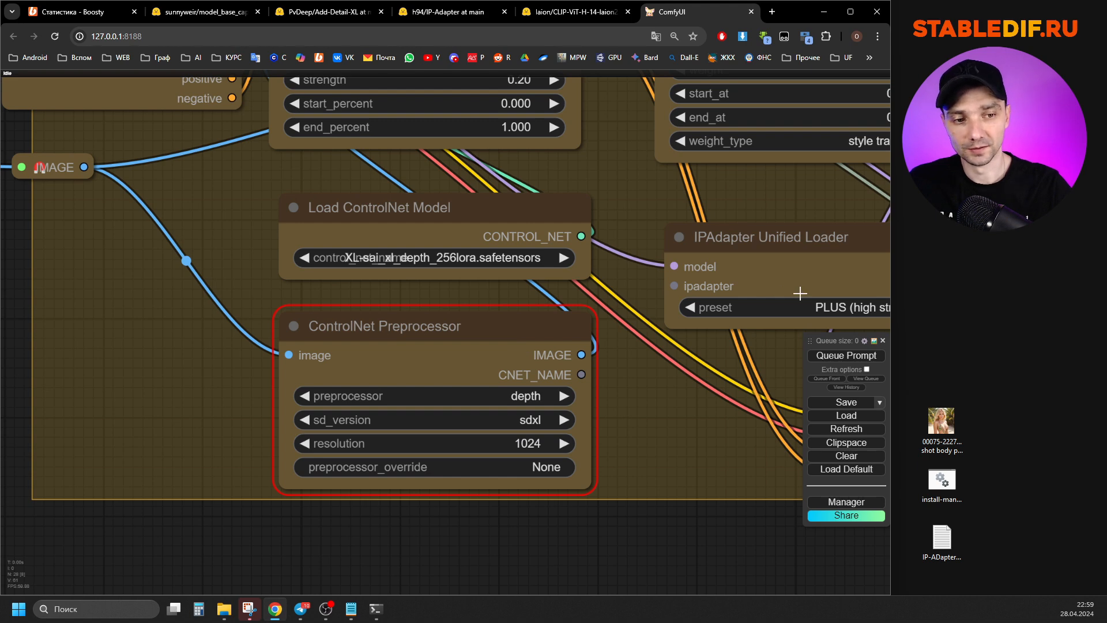
pyautogui.click(848, 500)
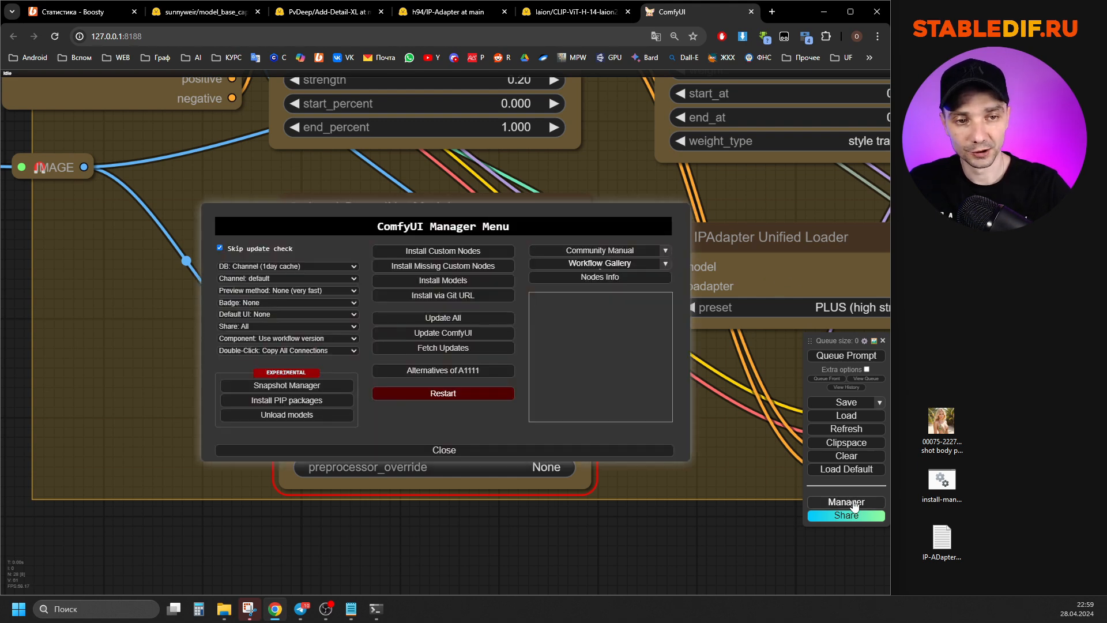
pyautogui.click(453, 257)
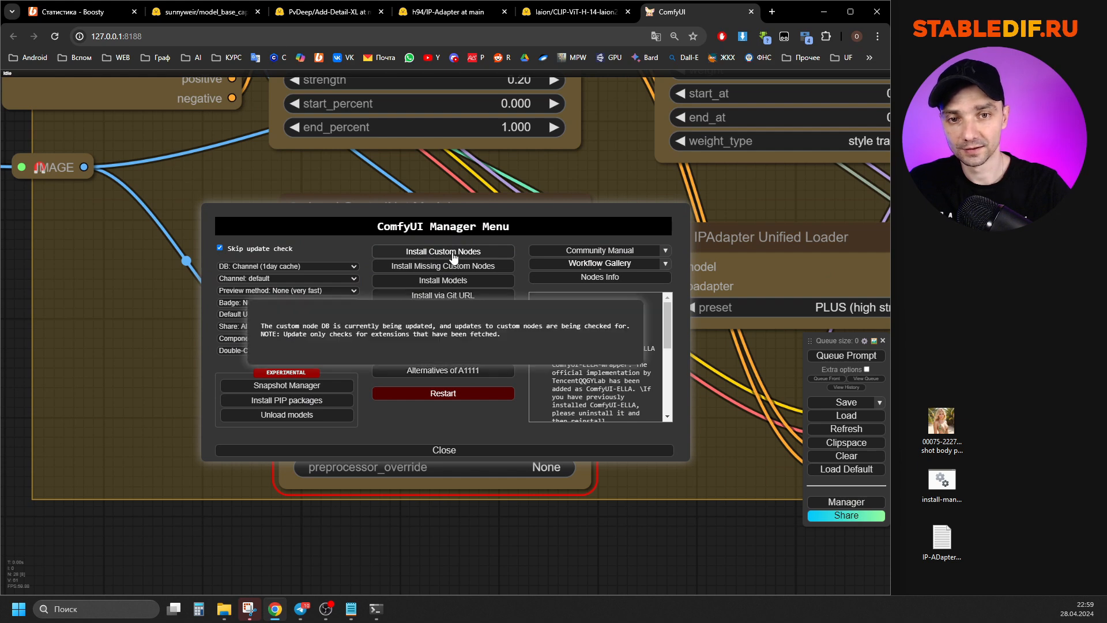
pyautogui.click(705, 136)
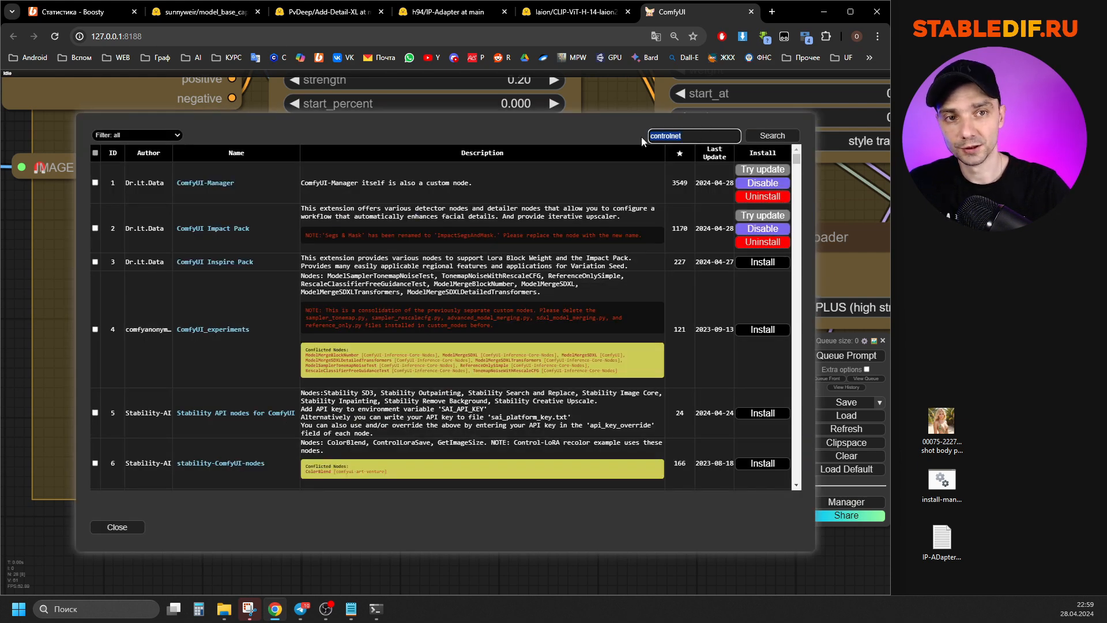
pyautogui.click(778, 137)
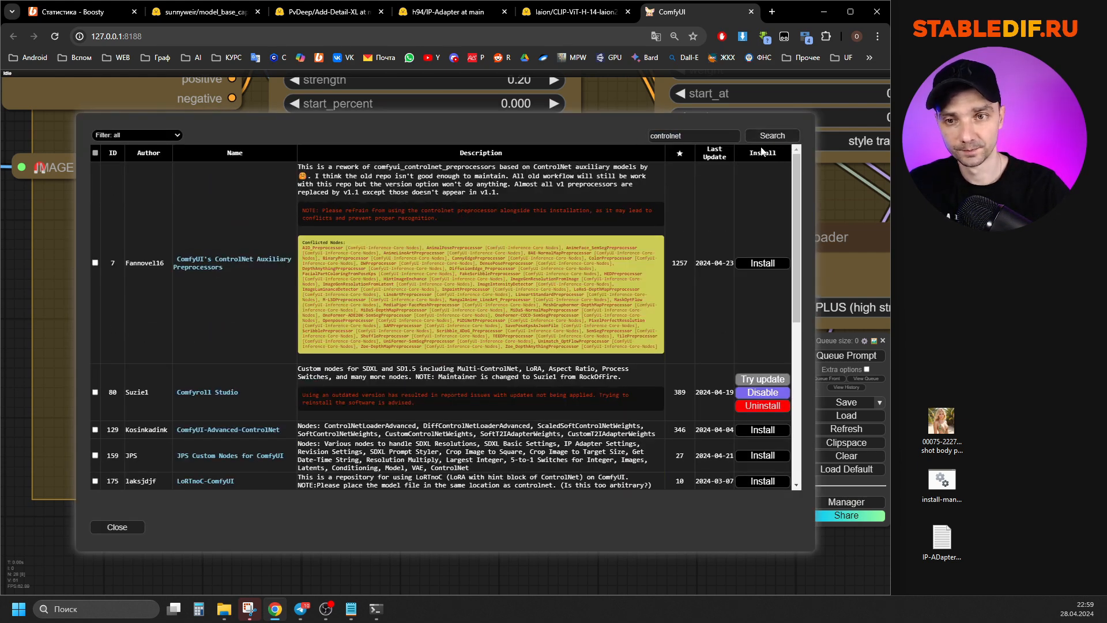
pyautogui.scroll(-3, 259, 436)
pyautogui.scroll(3, 261, 343)
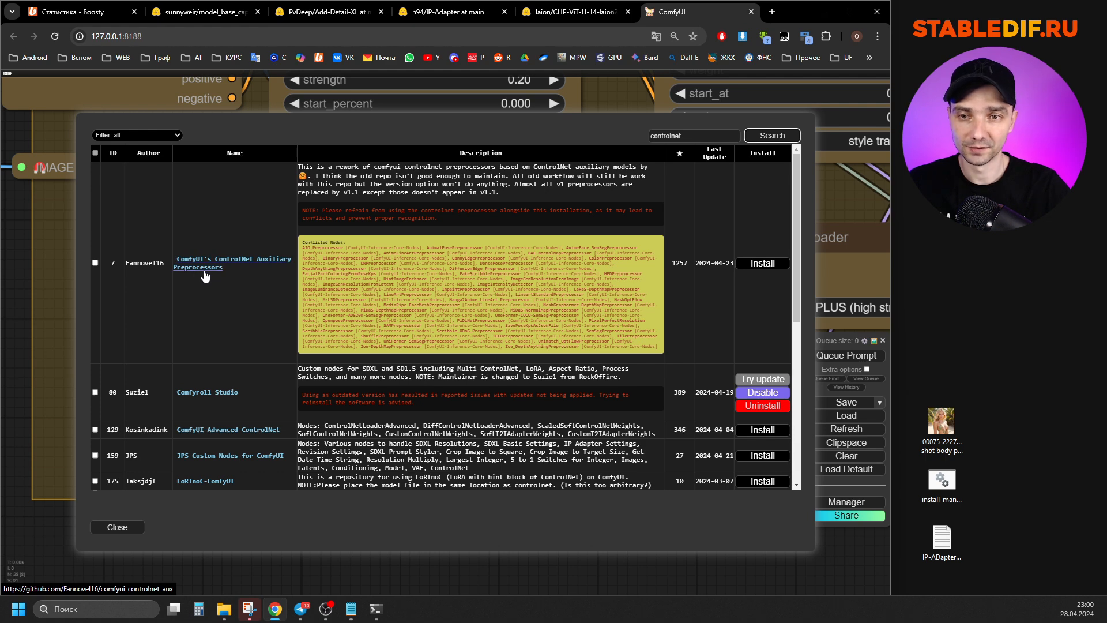
# - Install ComfyUI's ControlNet Auxiliary Preprocessors and restart ComfyUI to apply it
pyautogui.click(763, 263)
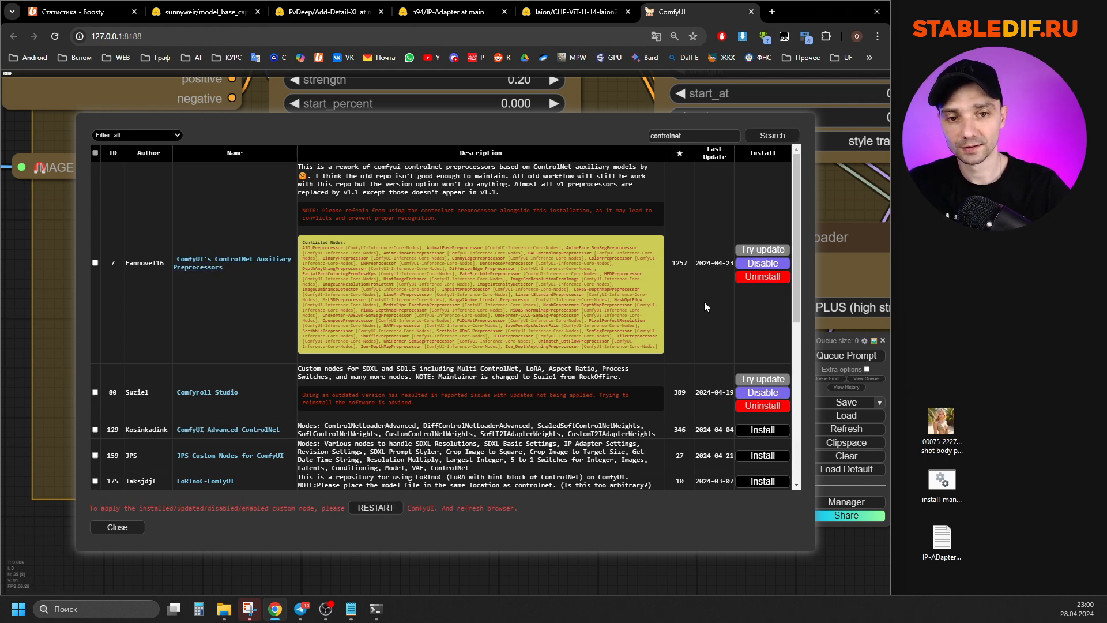
pyautogui.click(381, 507)
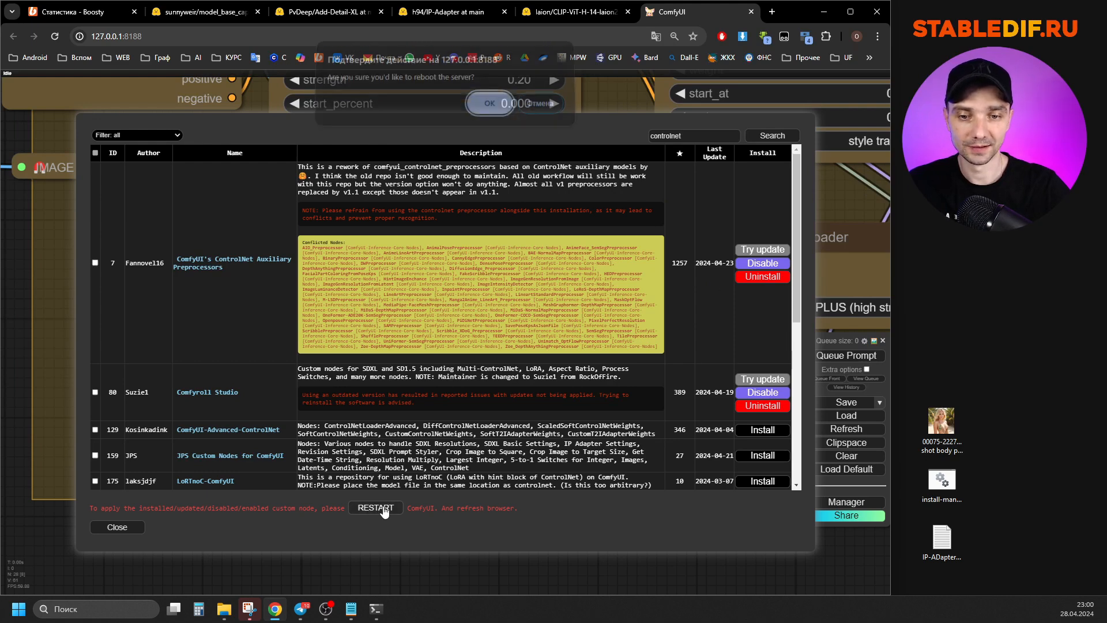
pyautogui.click(488, 111)
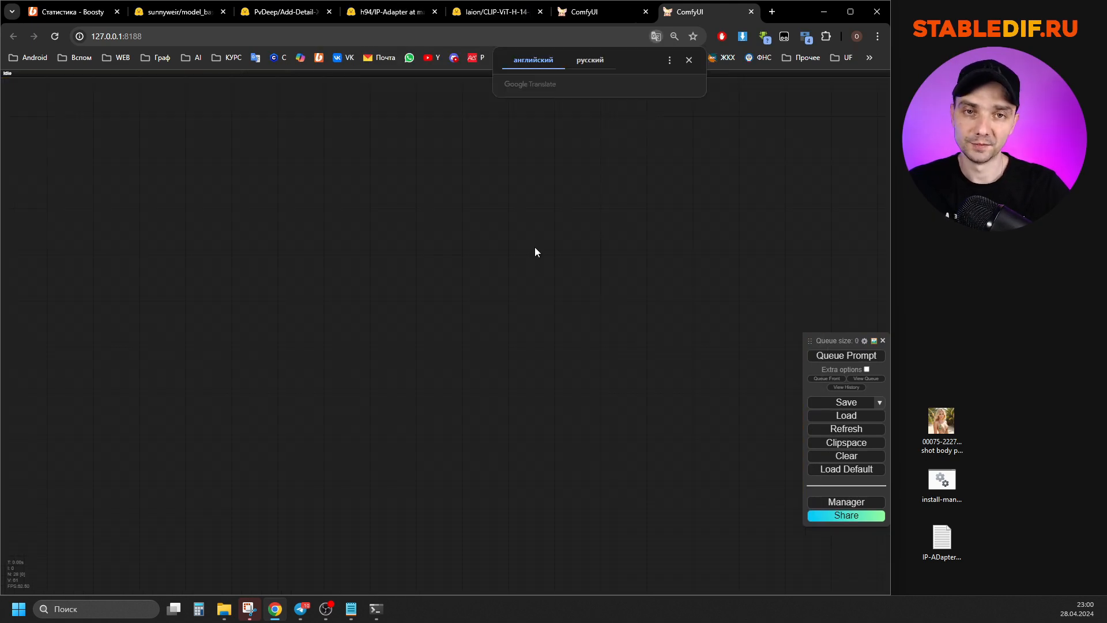
# - Queue the workflow for generation and bring up the console window to follow its progress
pyautogui.scroll(6, 330, 356)
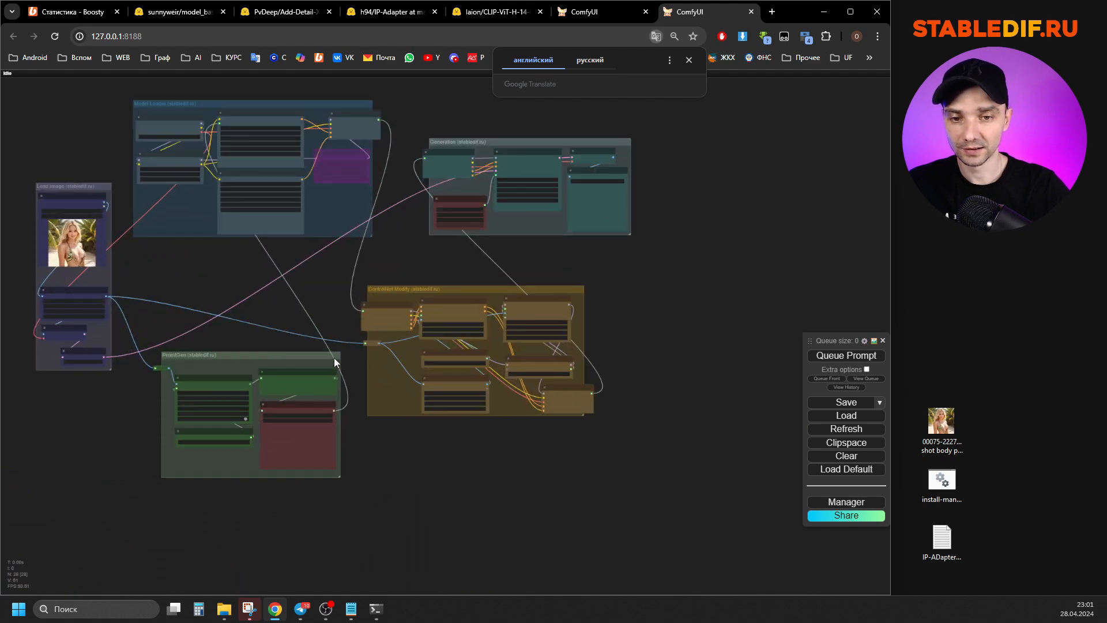
pyautogui.scroll(-2, 581, 362)
pyautogui.click(841, 358)
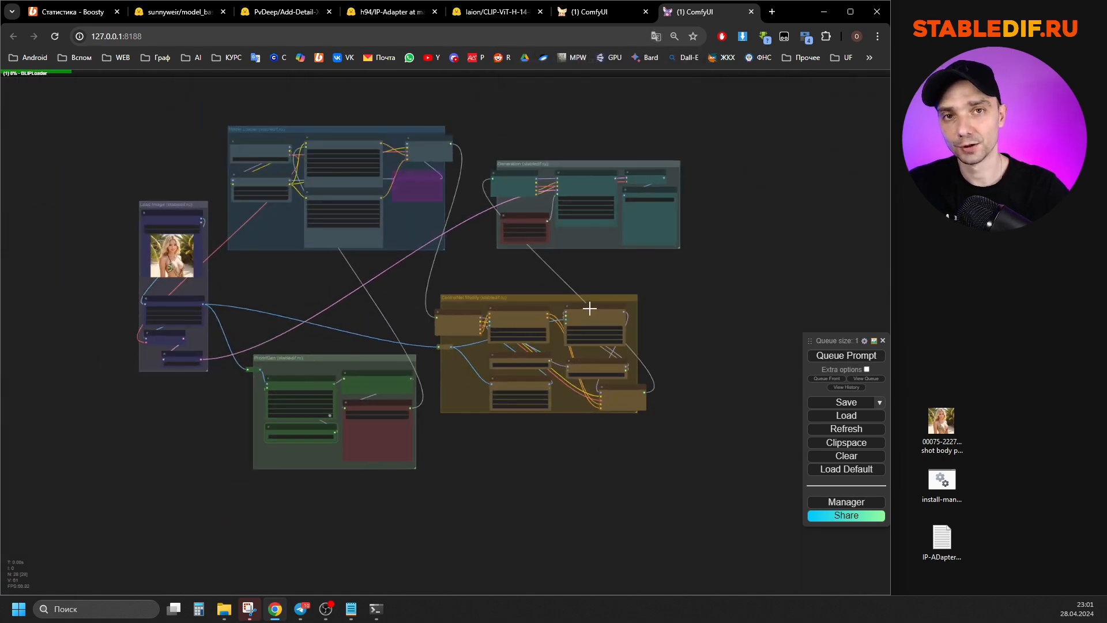
pyautogui.click(376, 609)
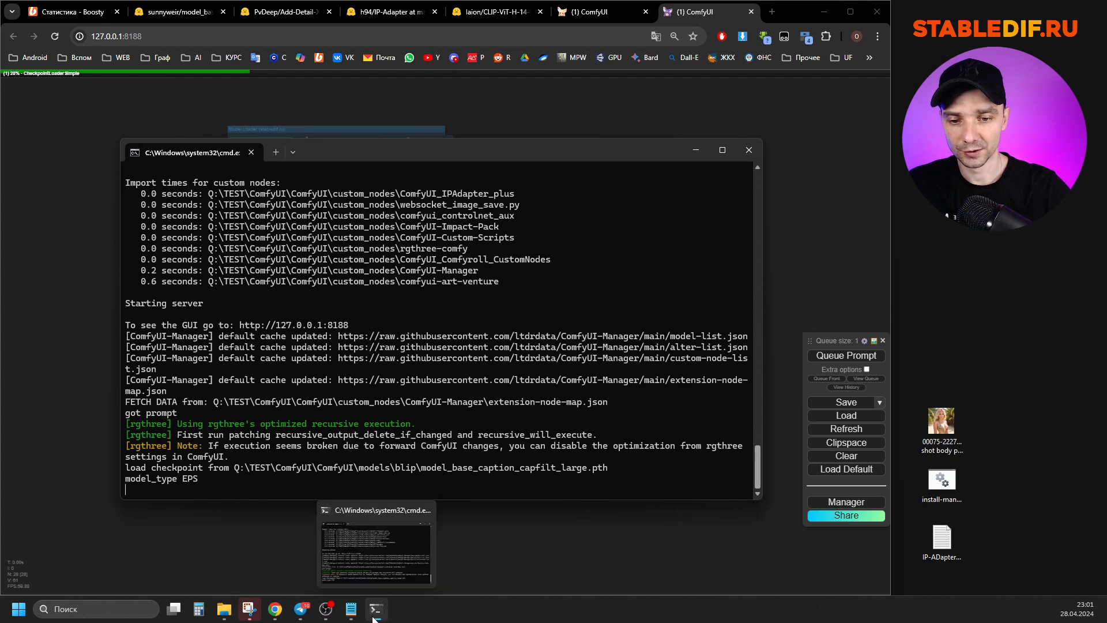
pyautogui.moveTo(354, 153); pyautogui.dragTo(346, 143)
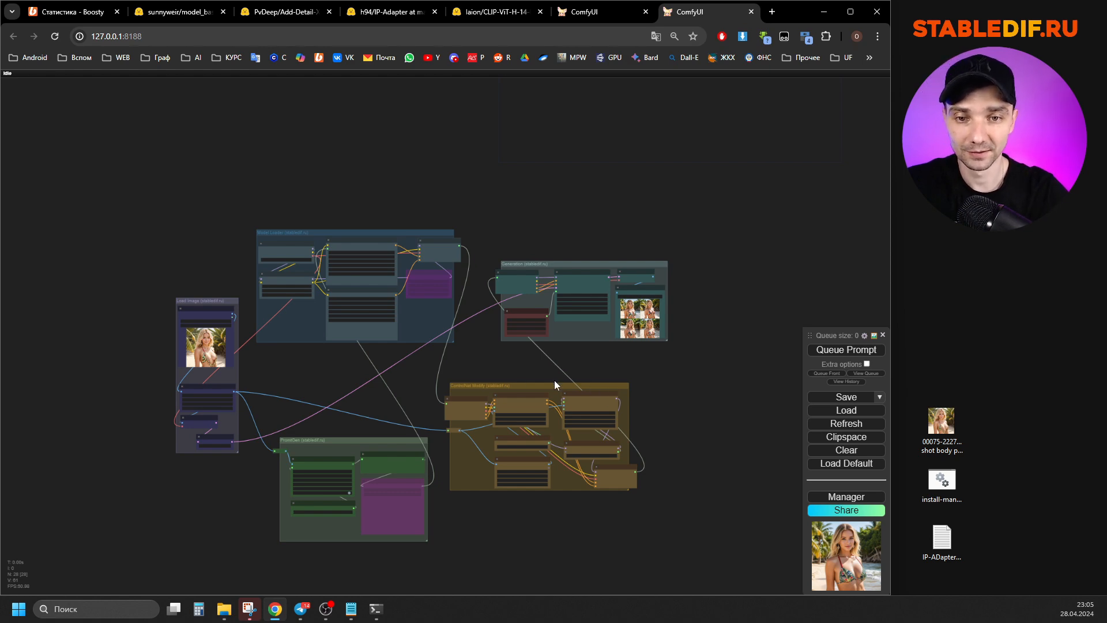
# - Shift the Load Image group slightly farther away from the Model Loader and PromtGen groups
pyautogui.scroll(20, 600, 300)
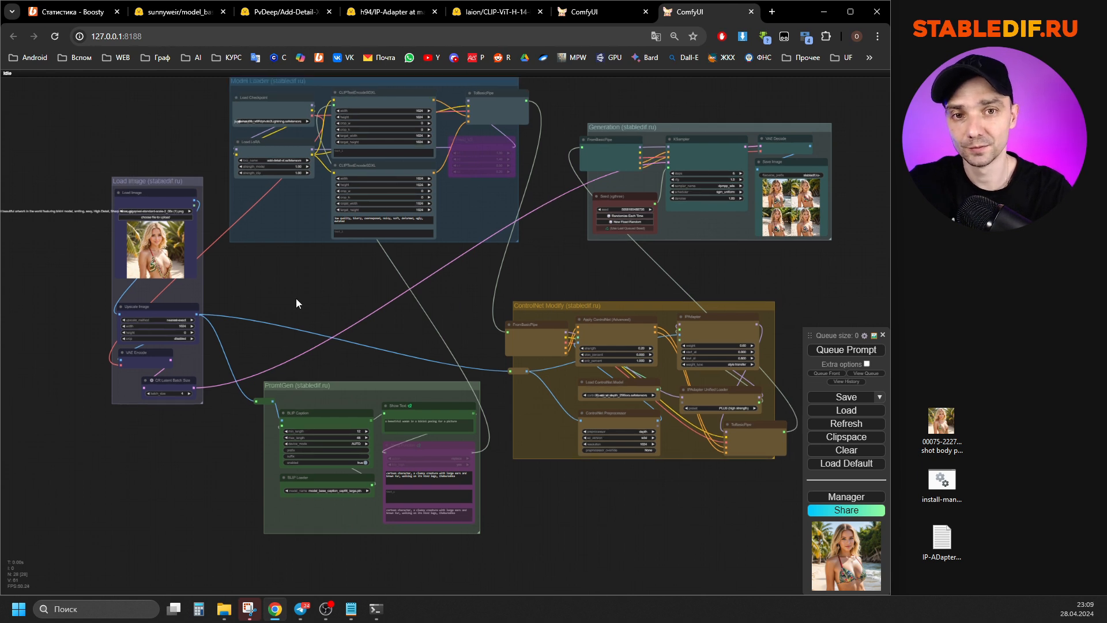
pyautogui.moveTo(340, 281); pyautogui.dragTo(379, 314)
pyautogui.moveTo(197, 213); pyautogui.dragTo(178, 212)
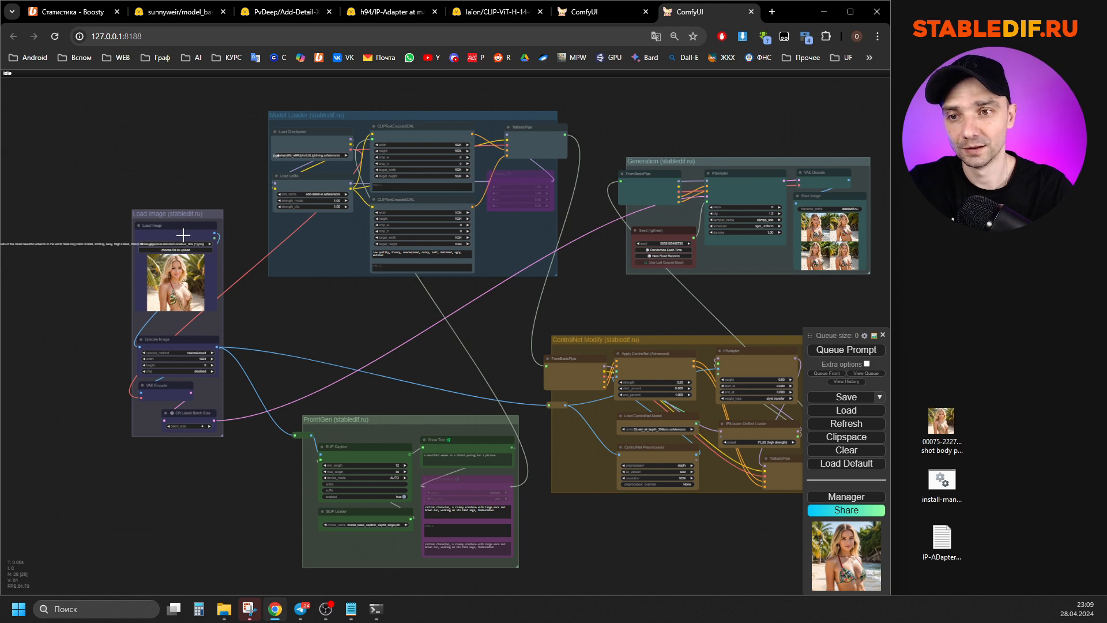
pyautogui.moveTo(184, 216); pyautogui.dragTo(180, 214)
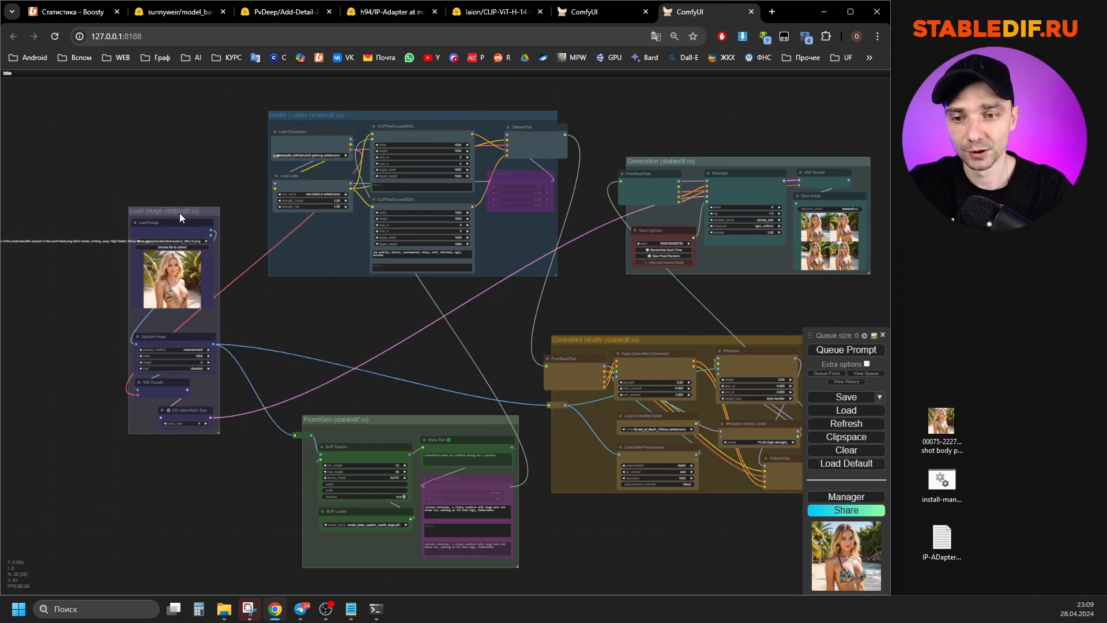
# - Lower the batch_size of the CR Latent Batch Size node to 1 and raise it back to 4
pyautogui.scroll(17, 173, 424)
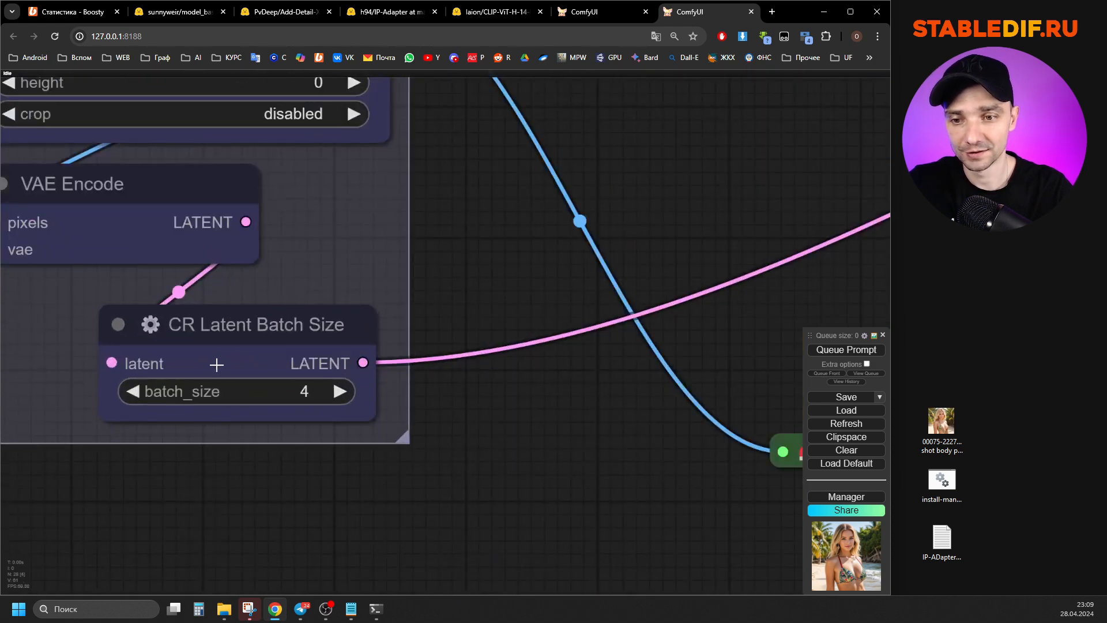
pyautogui.scroll(-20, 245, 423)
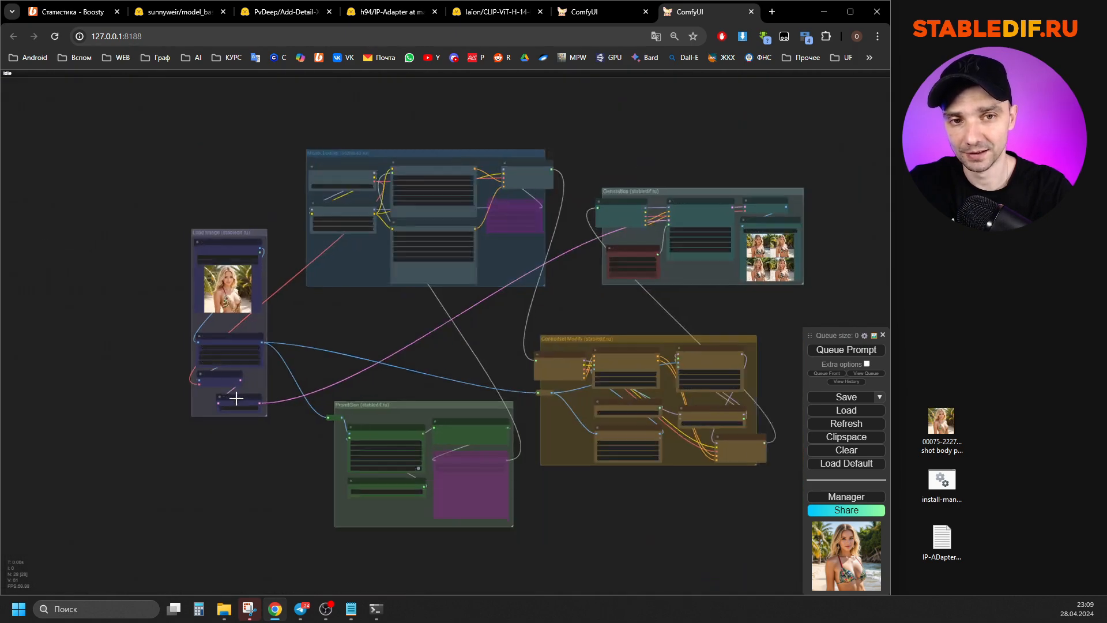
pyautogui.scroll(-4, 236, 398)
pyautogui.scroll(15, 600, 288)
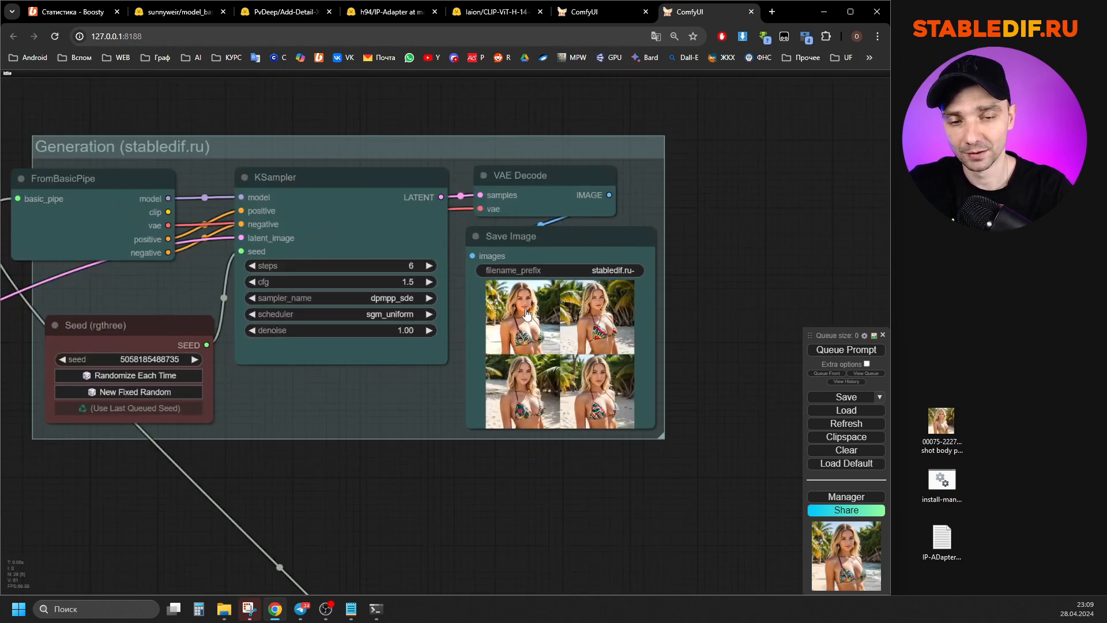
pyautogui.scroll(11, 527, 315)
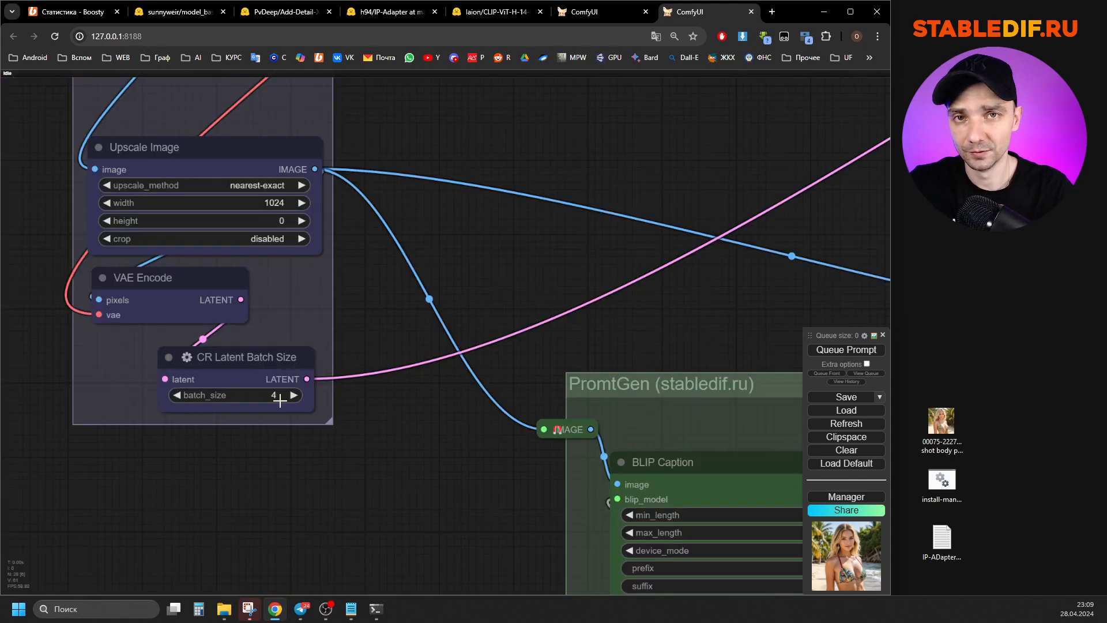
pyautogui.doubleClick(174, 395)
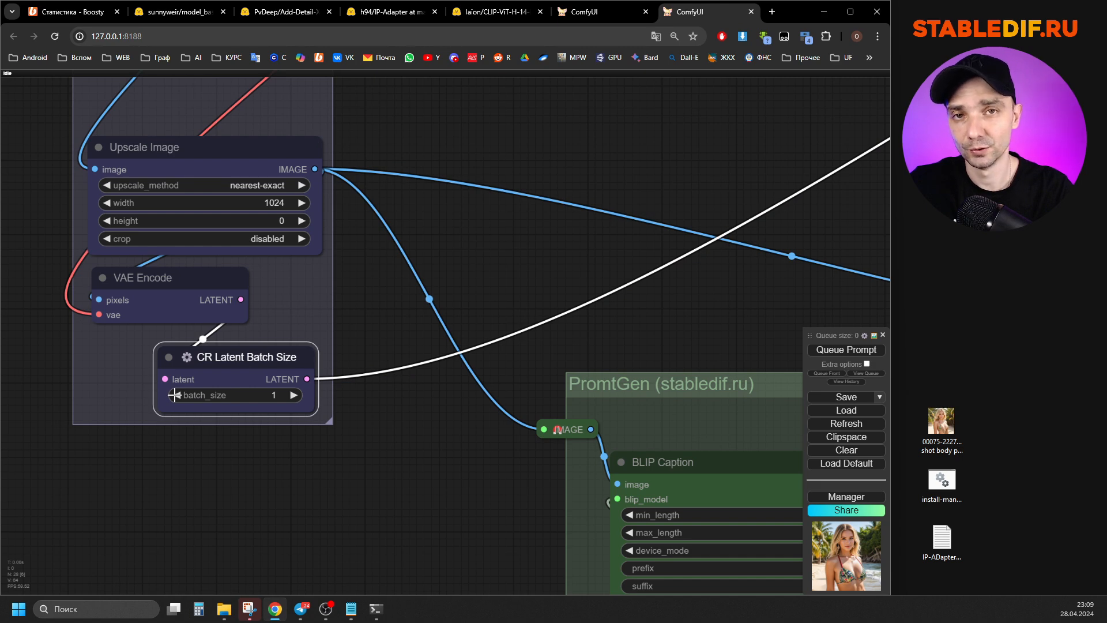
pyautogui.click(293, 395)
pyautogui.click(293, 395)
pyautogui.click(294, 396)
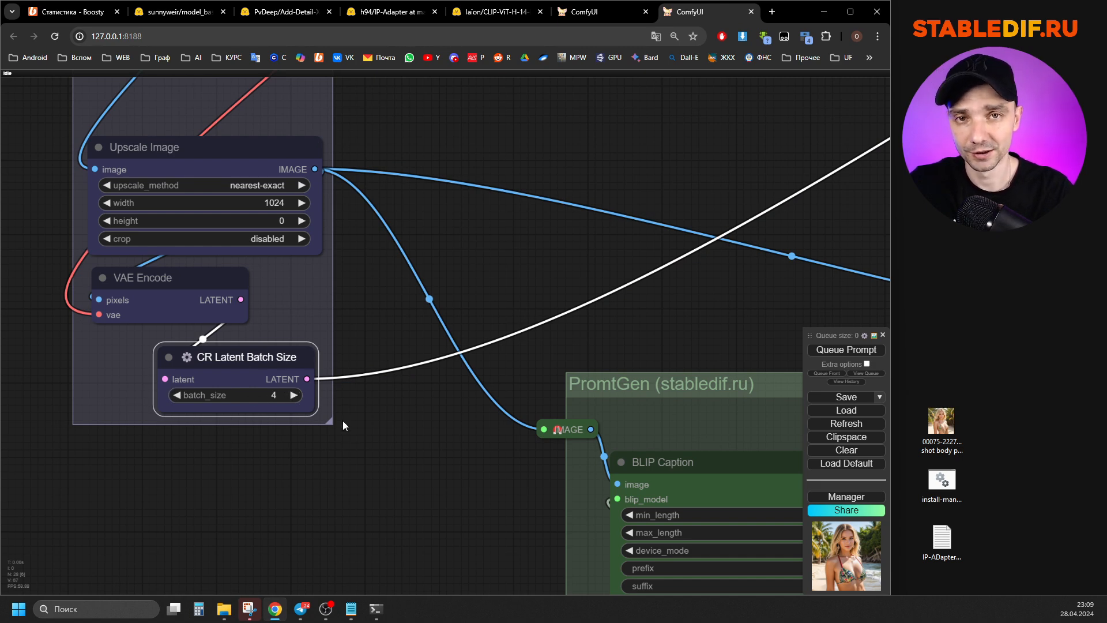
pyautogui.scroll(-5, 342, 421)
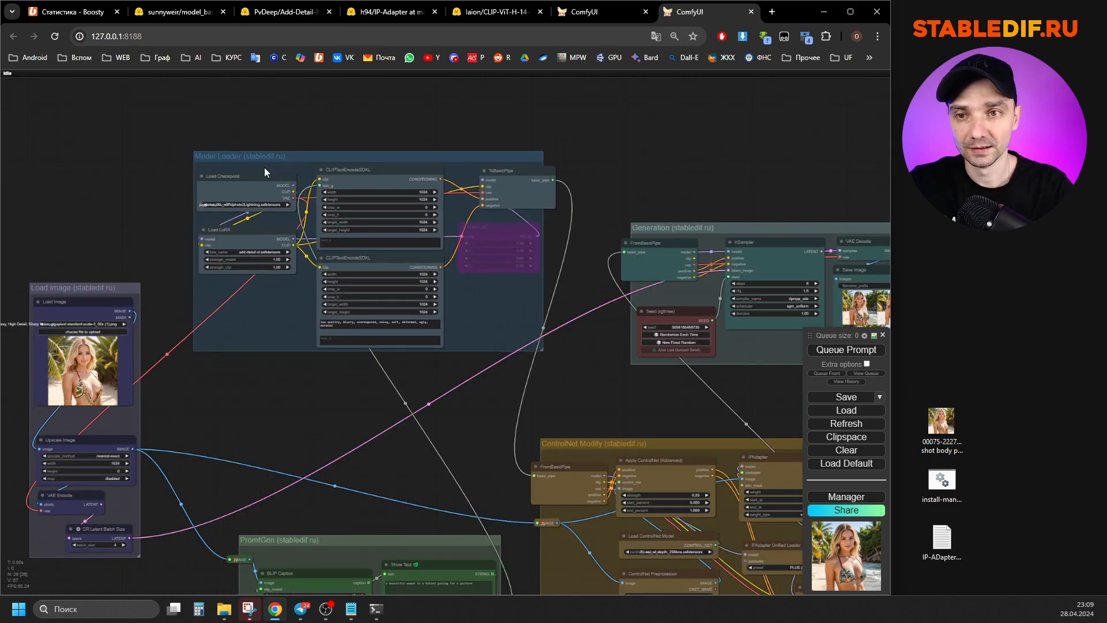
# - Examine the Load Checkpoint, Load LoRA and the two CLIPTextEncodeSDXL nodes in the Model Loader group
pyautogui.scroll(5, 299, 161)
pyautogui.scroll(-2, 460, 188)
pyautogui.scroll(2, 457, 193)
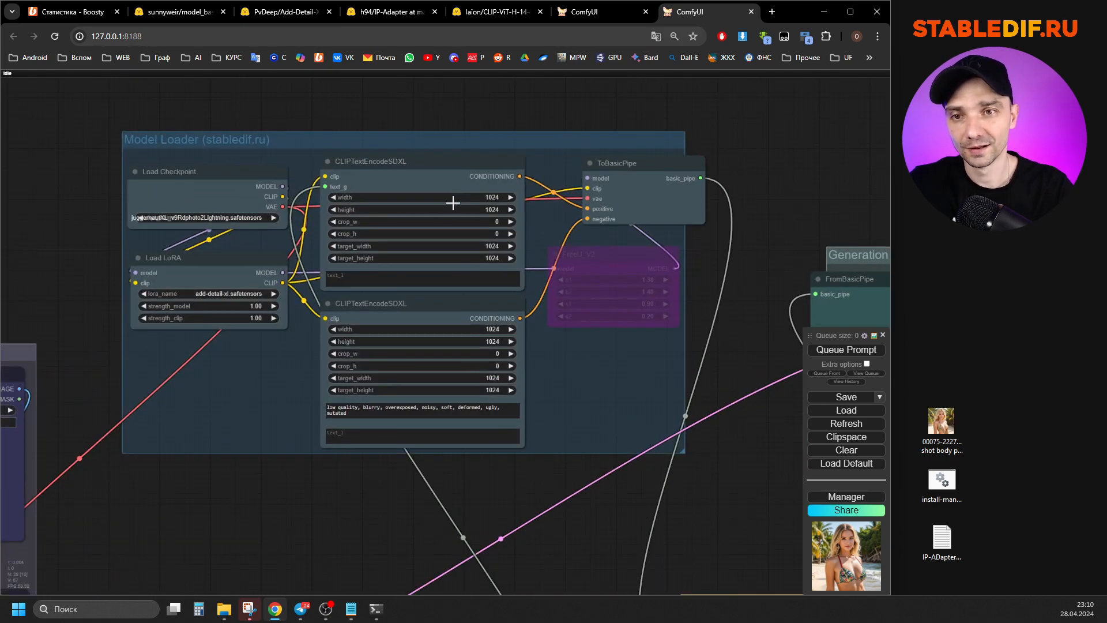
pyautogui.scroll(3, 226, 210)
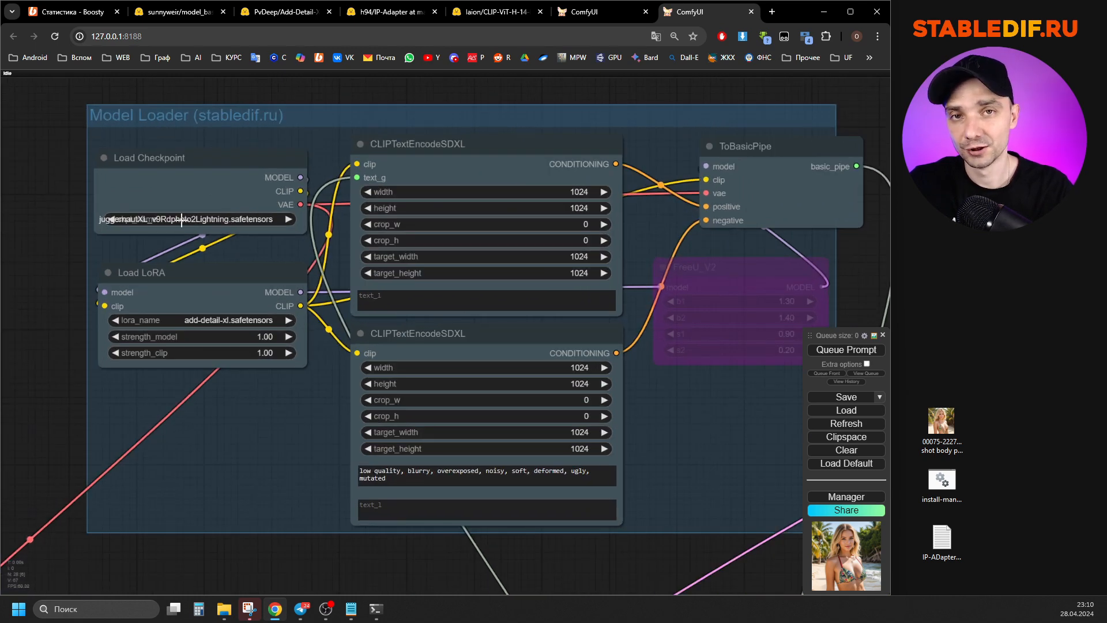
pyautogui.click(207, 277)
pyautogui.moveTo(207, 277); pyautogui.dragTo(207, 278)
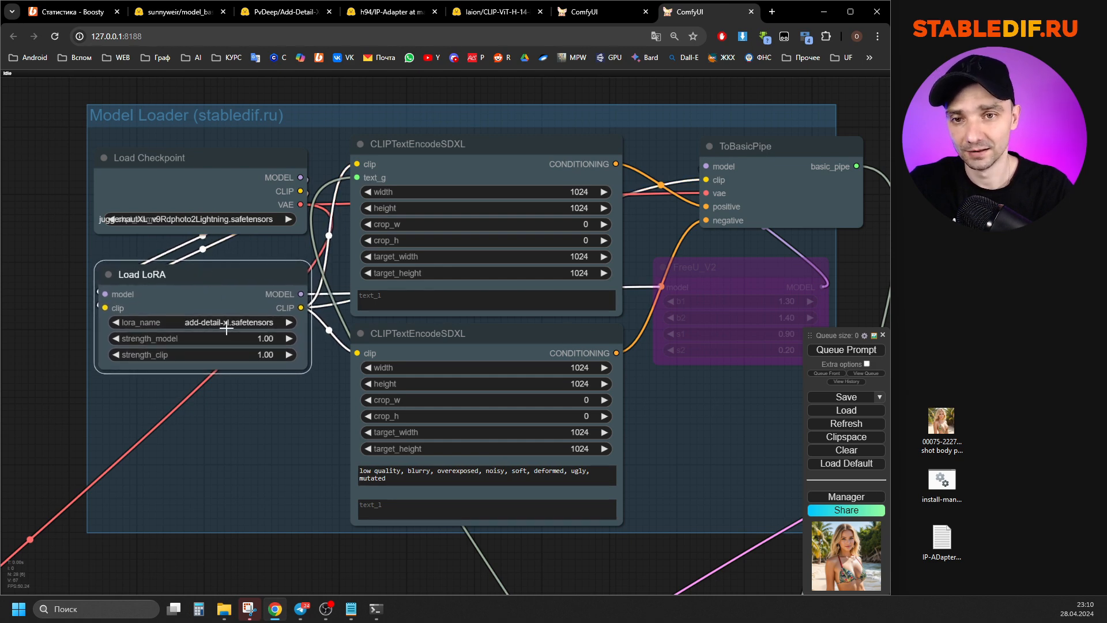
pyautogui.click(422, 161)
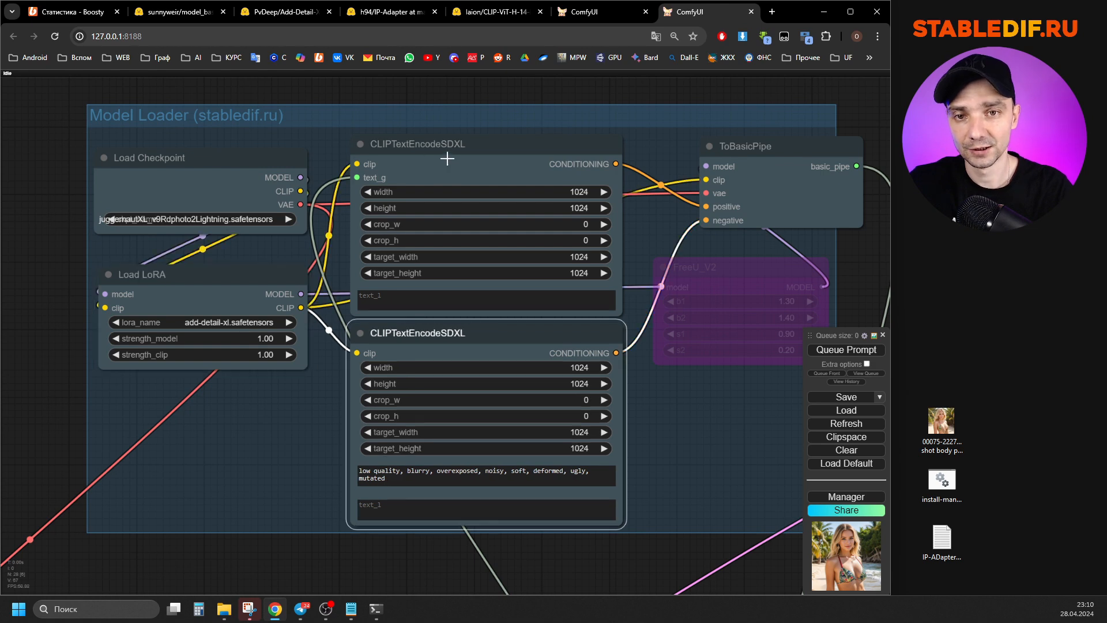
pyautogui.click(468, 333)
pyautogui.click(474, 148)
pyautogui.click(490, 333)
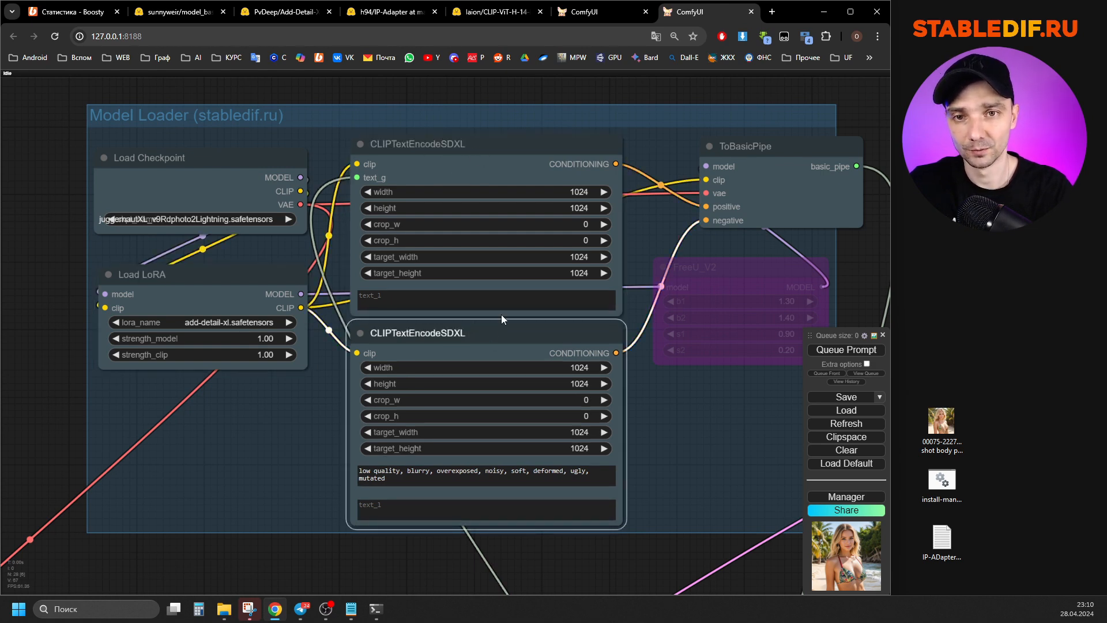
pyautogui.click(502, 168)
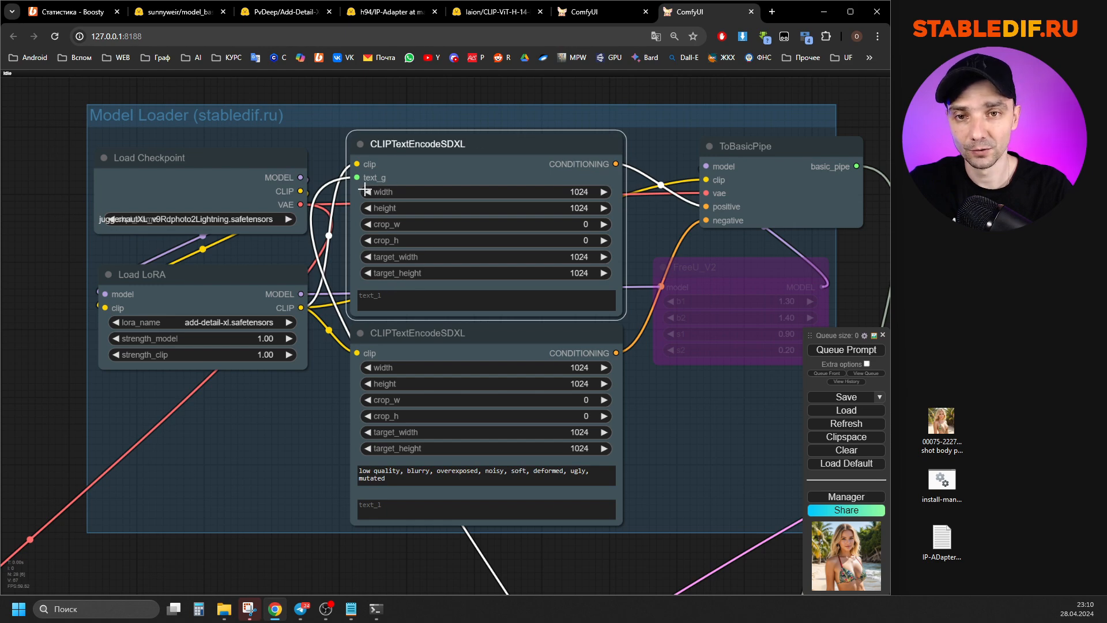
# - Inspect the text_g input of the positive CLIPTextEncodeSDXL node and the bypassed FreeU_V2 node
pyautogui.scroll(6, 377, 182)
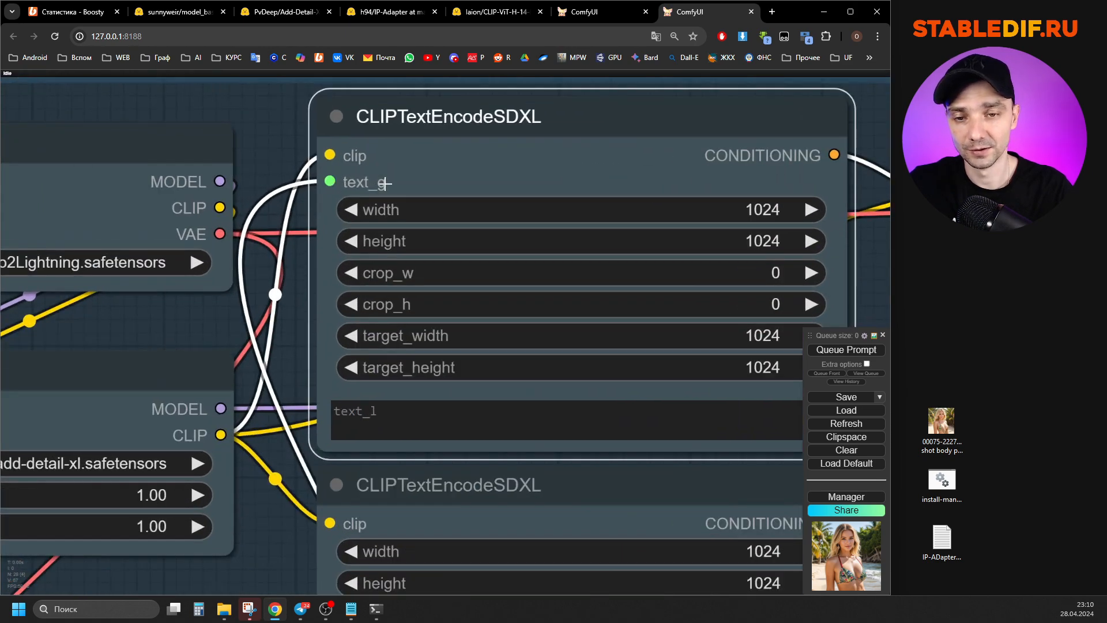
pyautogui.scroll(-3, 383, 185)
pyautogui.scroll(-6, 242, 184)
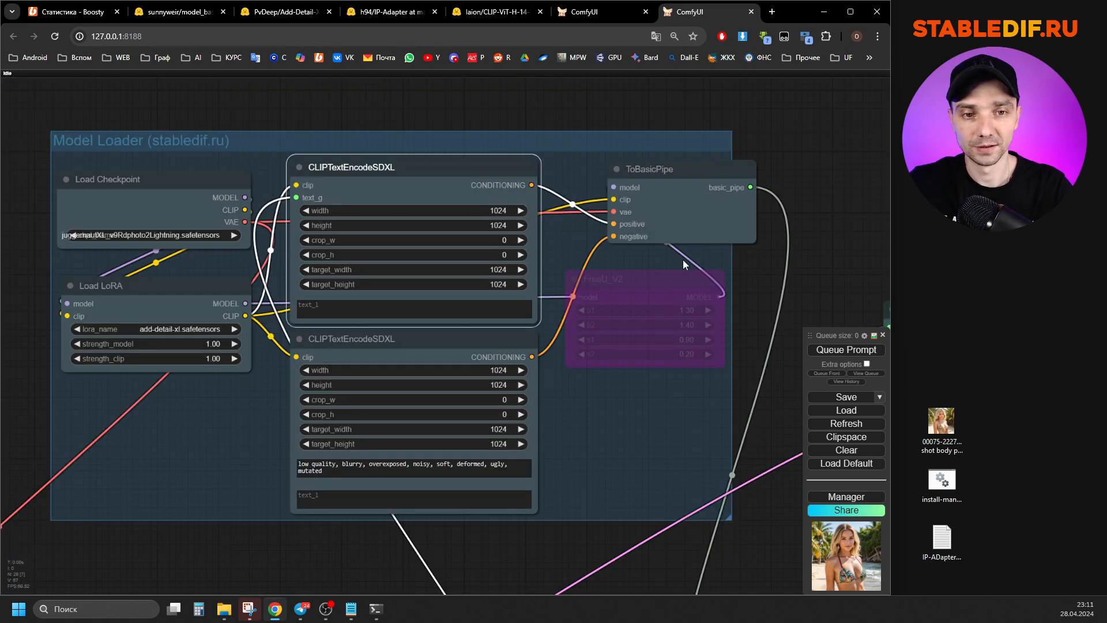
pyautogui.scroll(4, 634, 323)
pyautogui.click(626, 287)
pyautogui.scroll(-4, 479, 275)
pyautogui.scroll(-3, 462, 275)
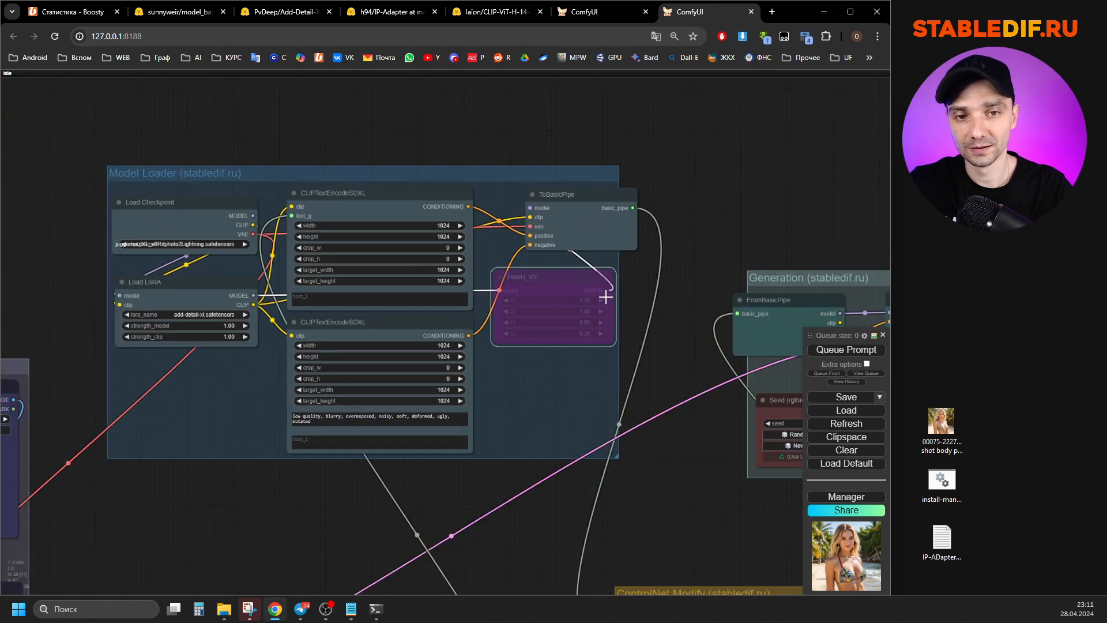
pyautogui.scroll(3, 588, 285)
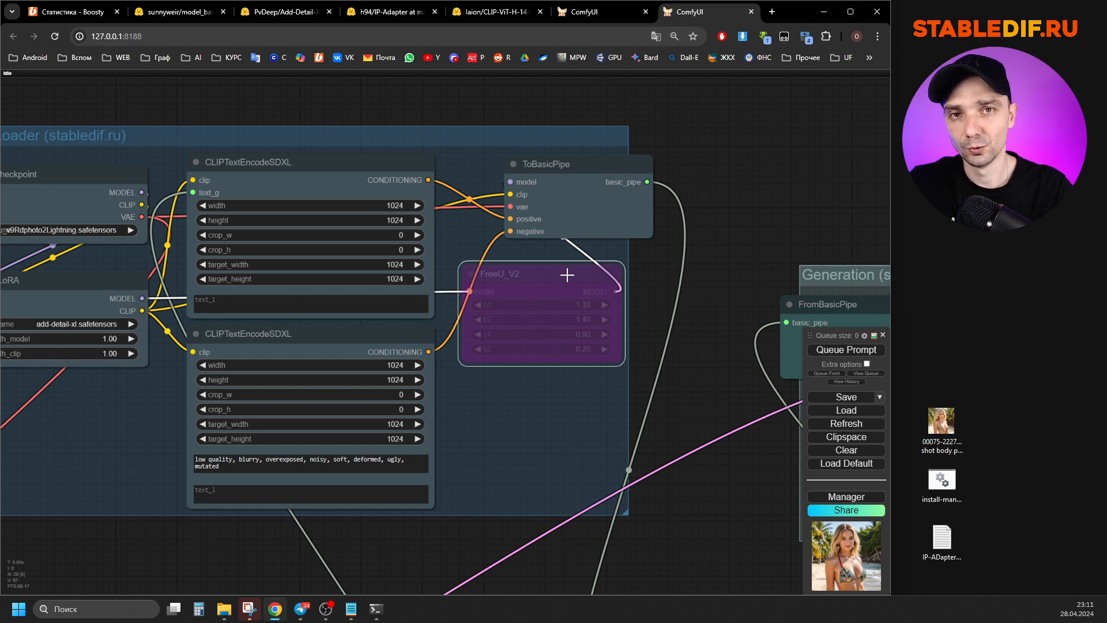
# - Examine the BLIP Caption, BLIP Loader and Show Text nodes in the PromtGen group, including the generated caption
pyautogui.scroll(-7, 567, 275)
pyautogui.scroll(7, 470, 362)
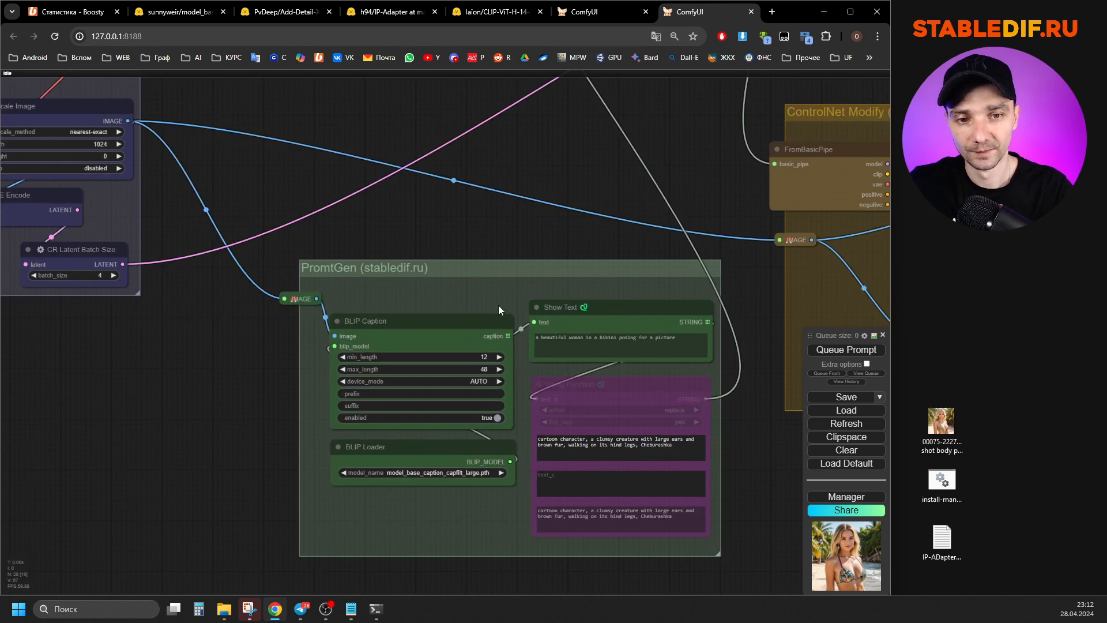
pyautogui.scroll(-4, 402, 272)
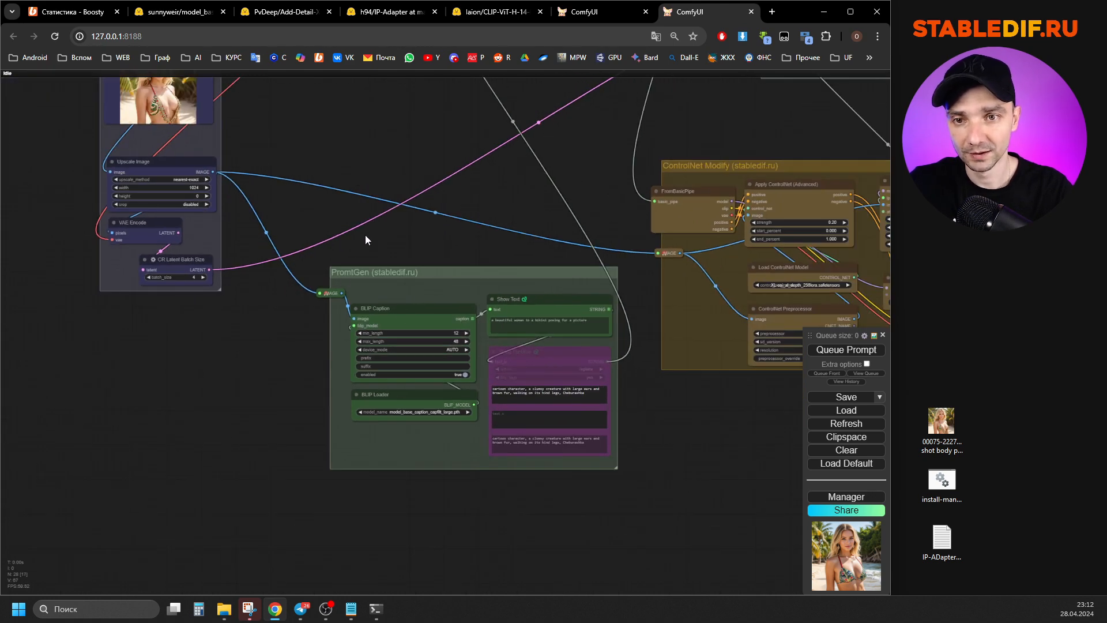
pyautogui.moveTo(384, 226); pyautogui.dragTo(382, 261)
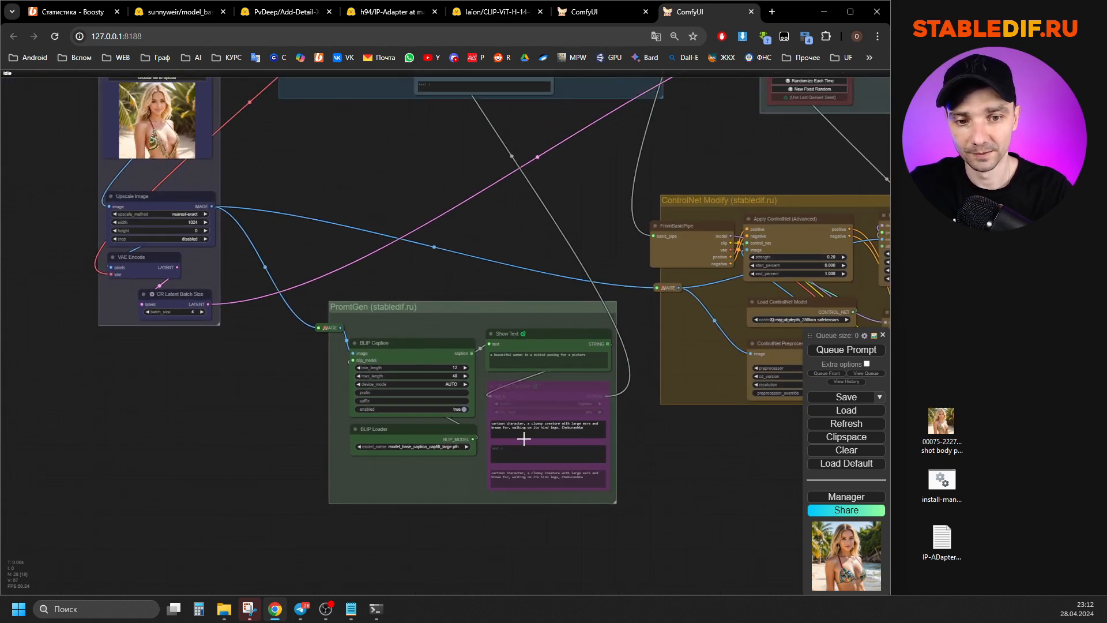
pyautogui.scroll(5, 541, 349)
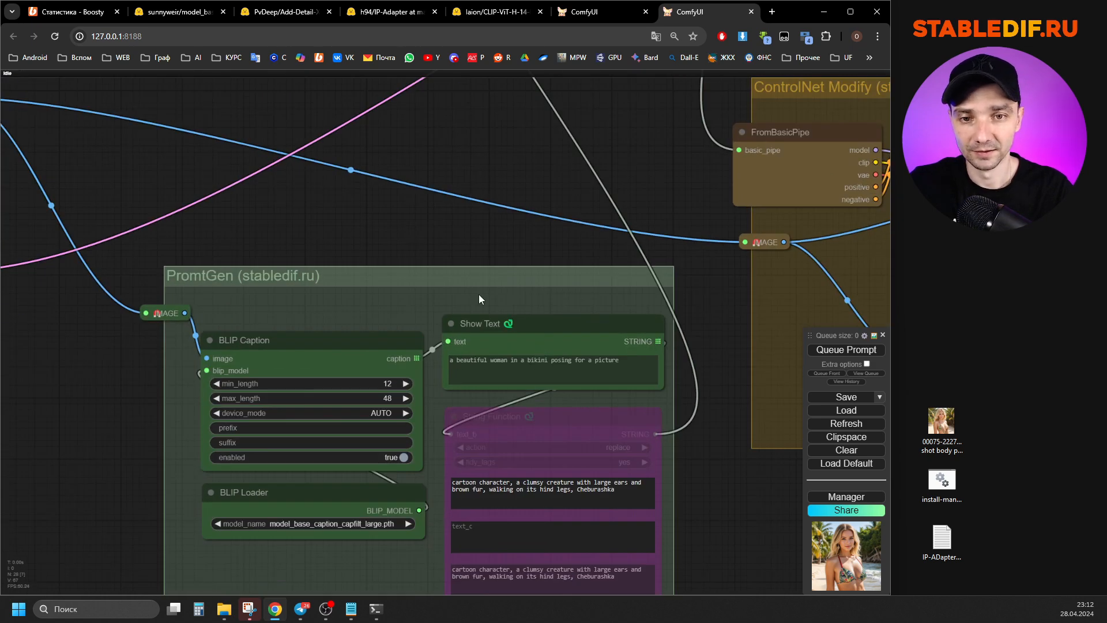
pyautogui.scroll(5, 557, 342)
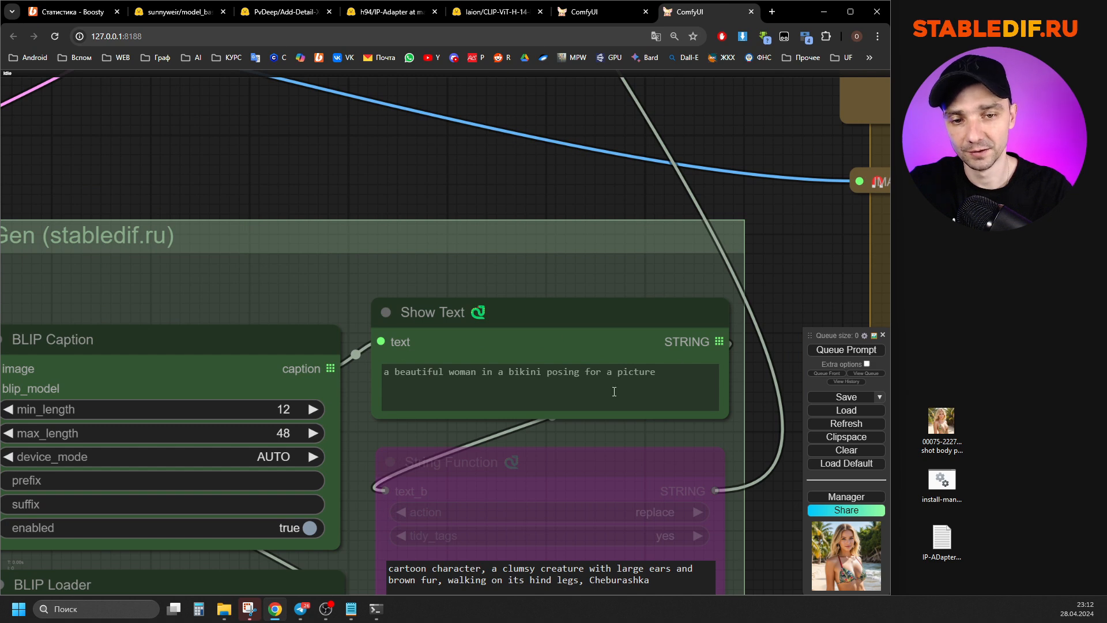
pyautogui.scroll(-5, 550, 328)
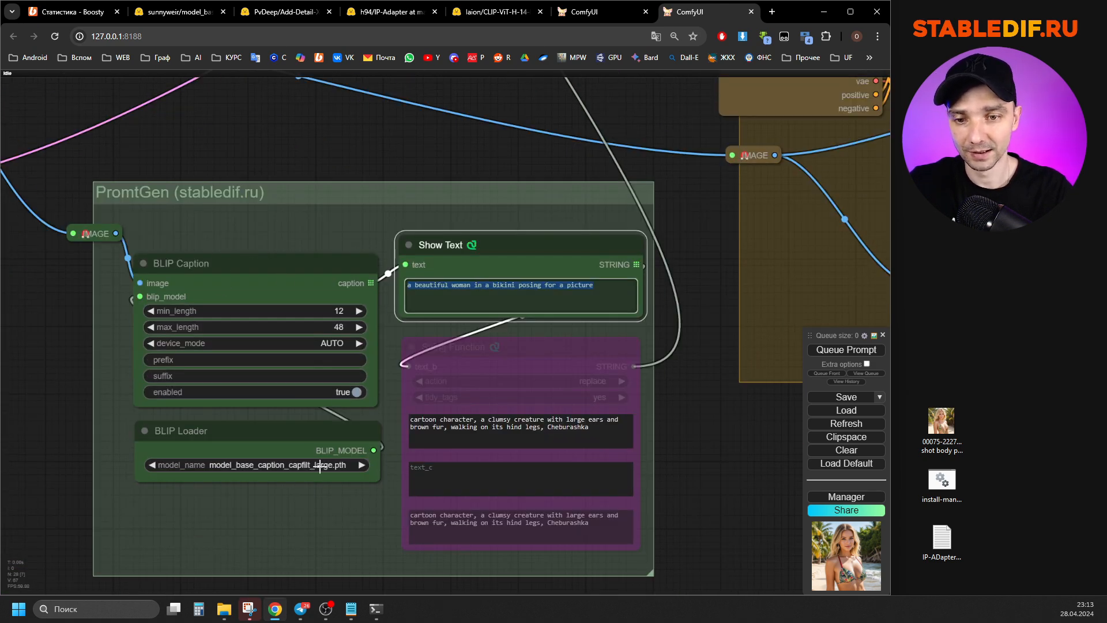
pyautogui.scroll(-5, 413, 471)
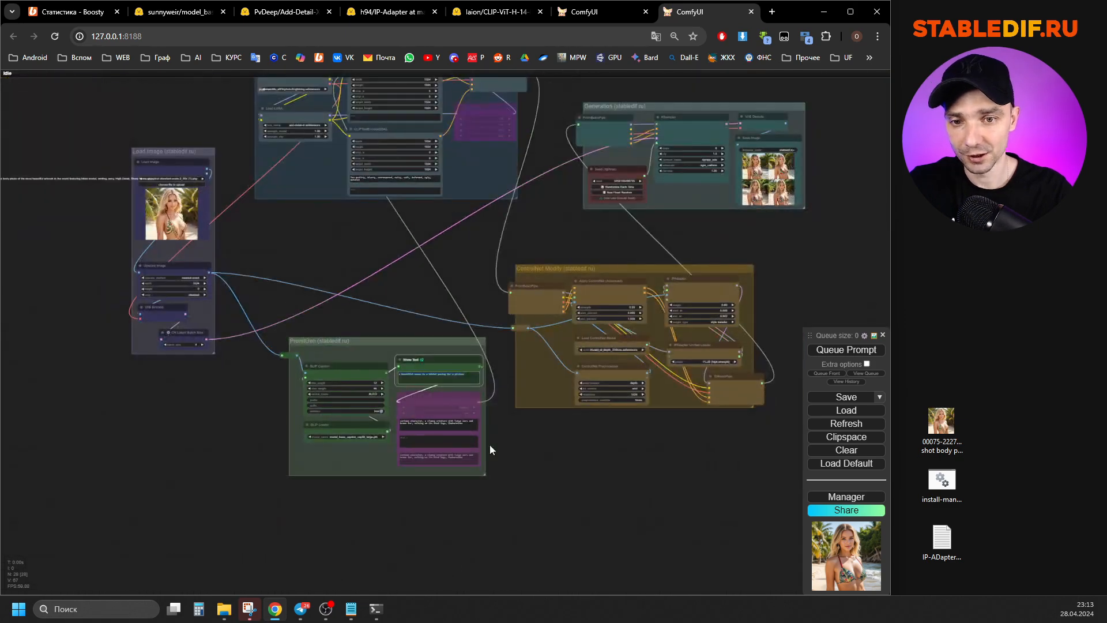
pyautogui.scroll(5, 489, 448)
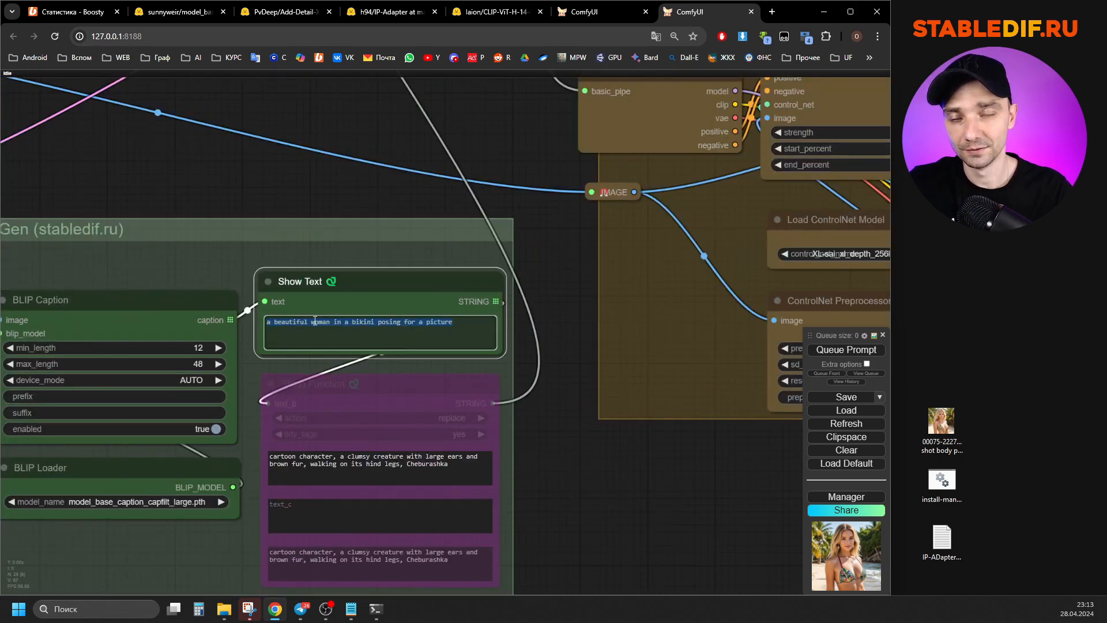
# - Turn off the bypass on the String Function node in the PromtGen group and highlight its cartoon character prompt
pyautogui.moveTo(490, 371); pyautogui.dragTo(452, 317)
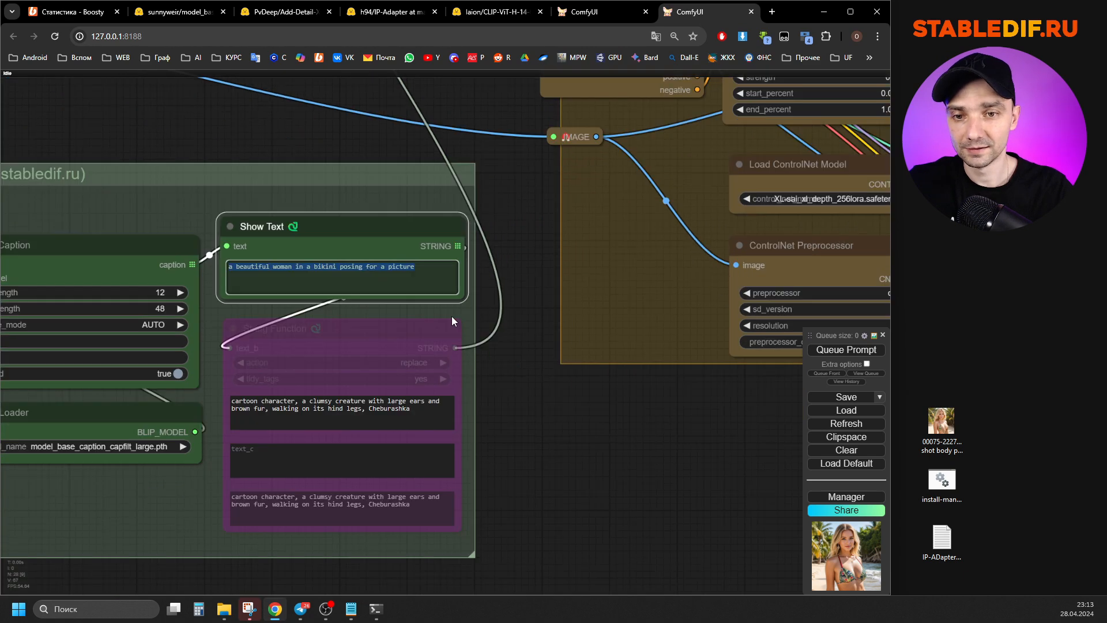
pyautogui.click(410, 324)
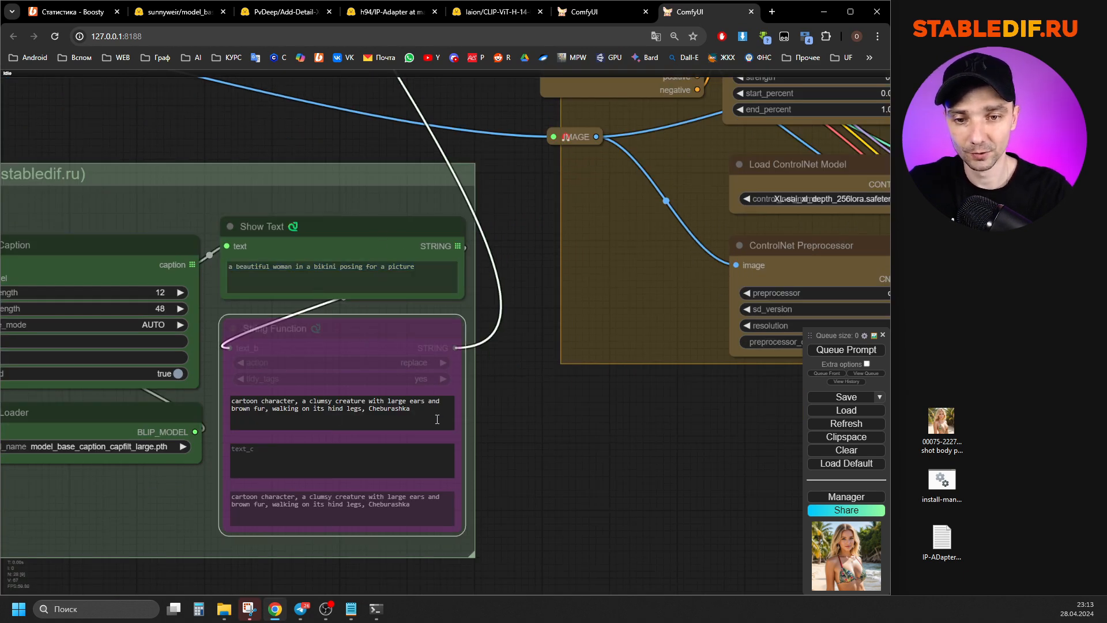
pyautogui.scroll(3, 383, 417)
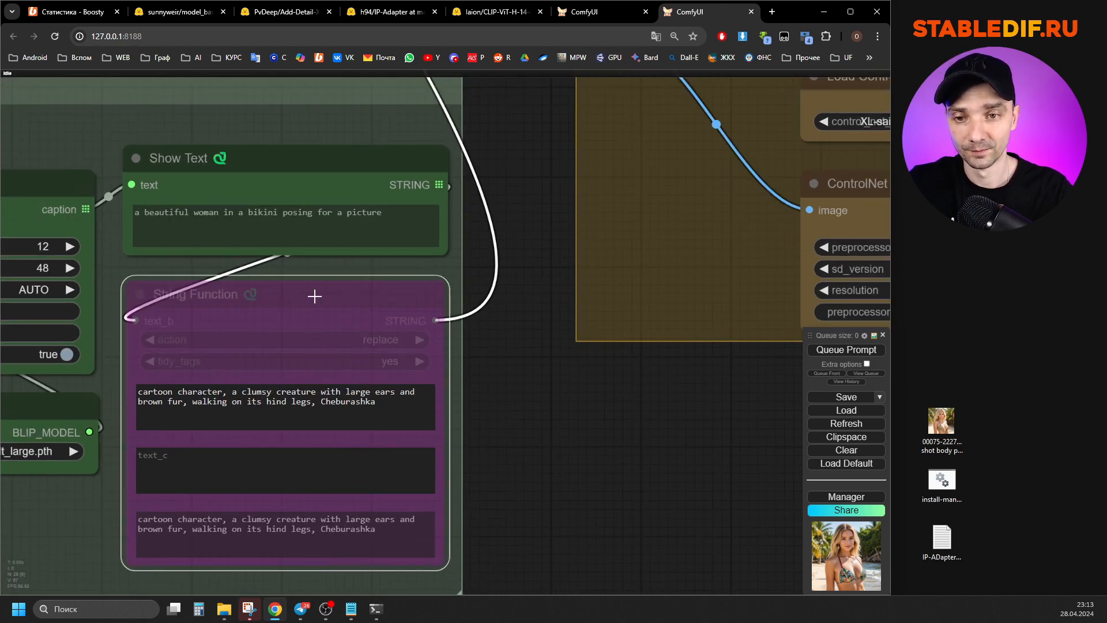
pyautogui.rightClick(314, 296)
pyautogui.click(340, 443)
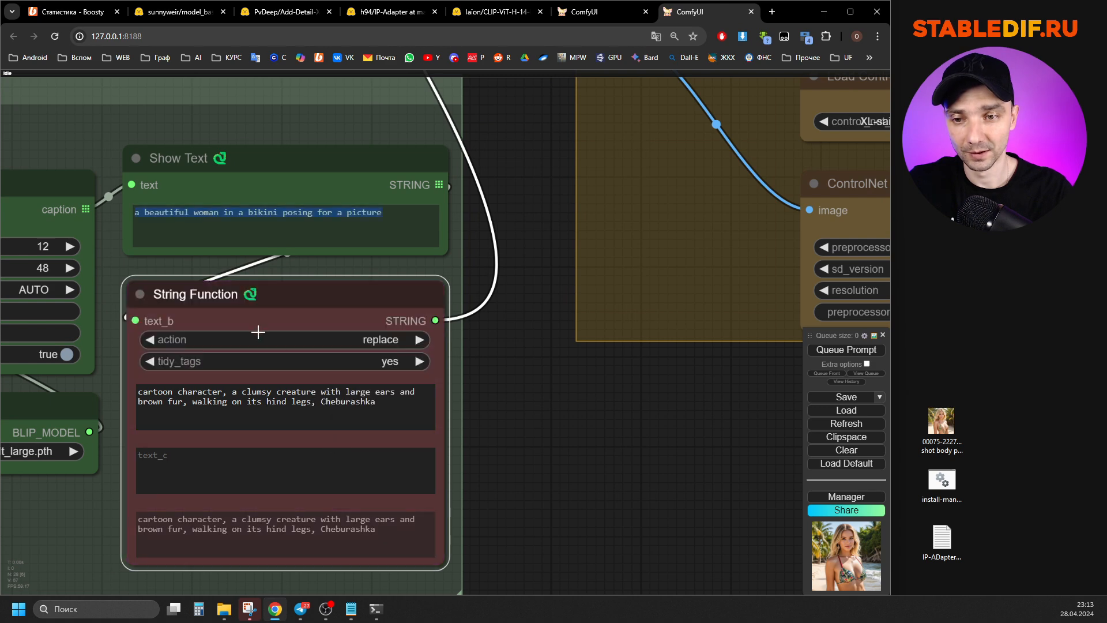
pyautogui.click(280, 302)
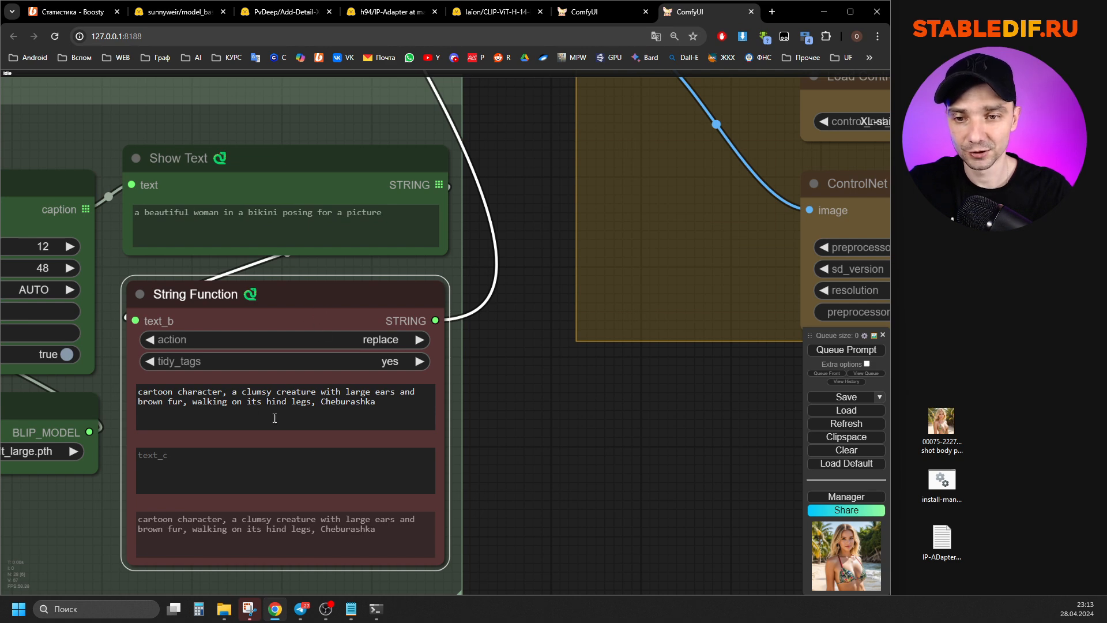
pyautogui.moveTo(379, 402); pyautogui.dragTo(140, 391)
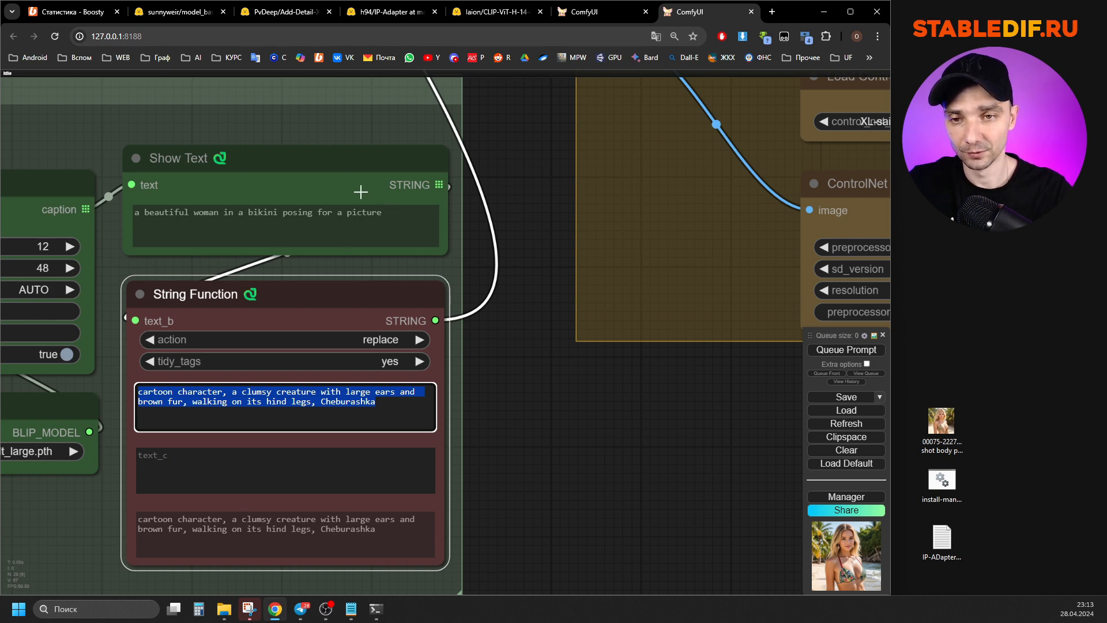
pyautogui.moveTo(385, 403); pyautogui.dragTo(142, 391)
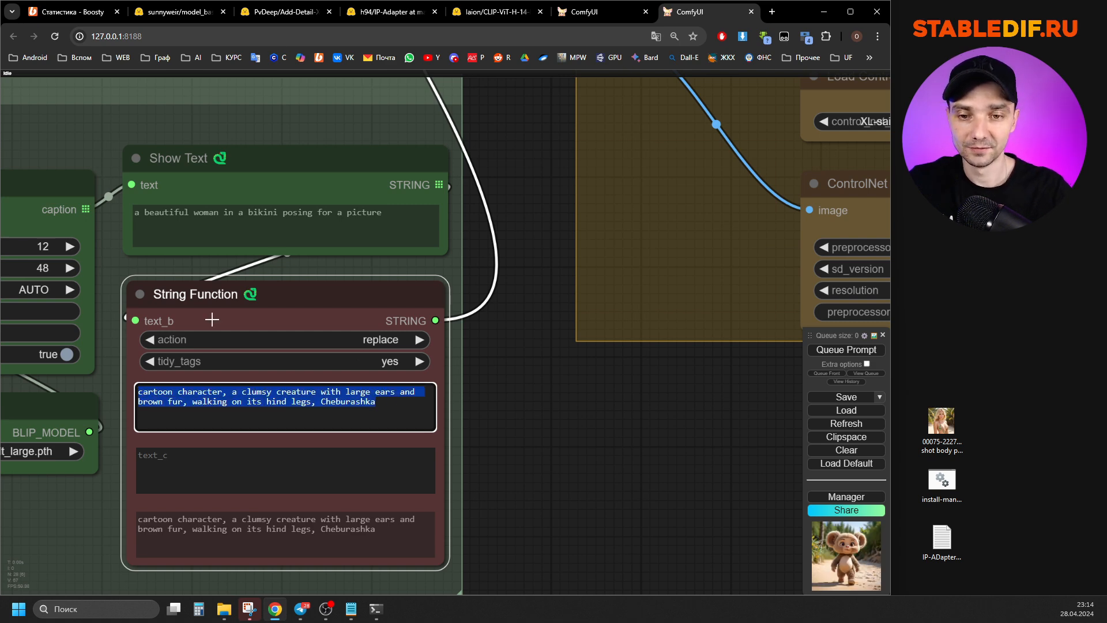
pyautogui.click(316, 309)
# - Compare the generated images in the Save Image node with the reference photo in the Load Image node
pyautogui.scroll(-12, 226, 454)
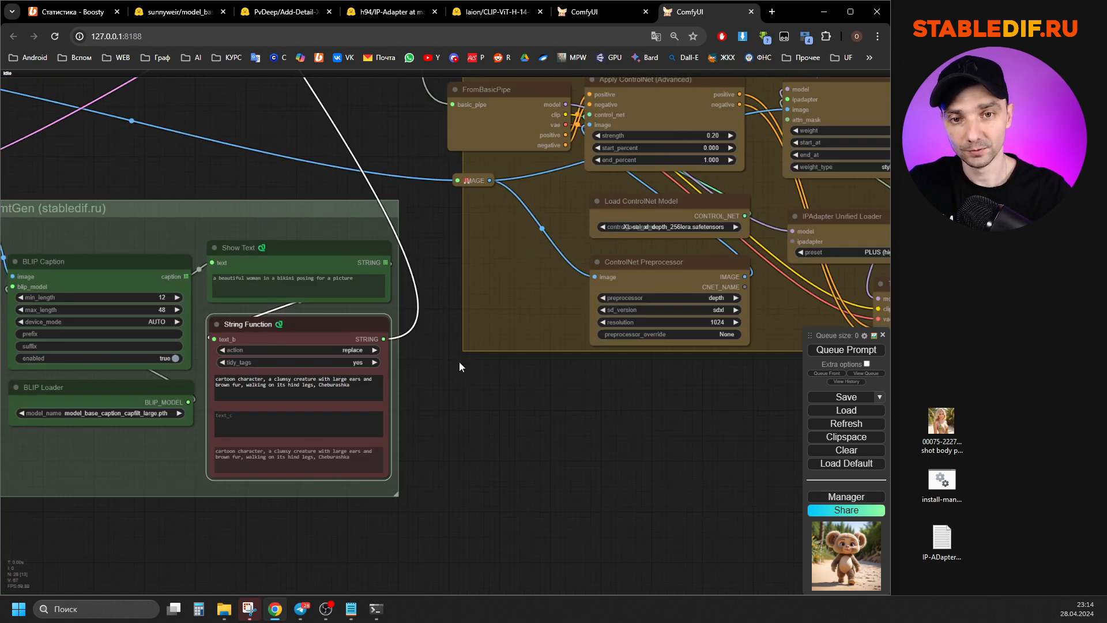
pyautogui.moveTo(763, 157); pyautogui.dragTo(655, 292)
pyautogui.scroll(20, 655, 291)
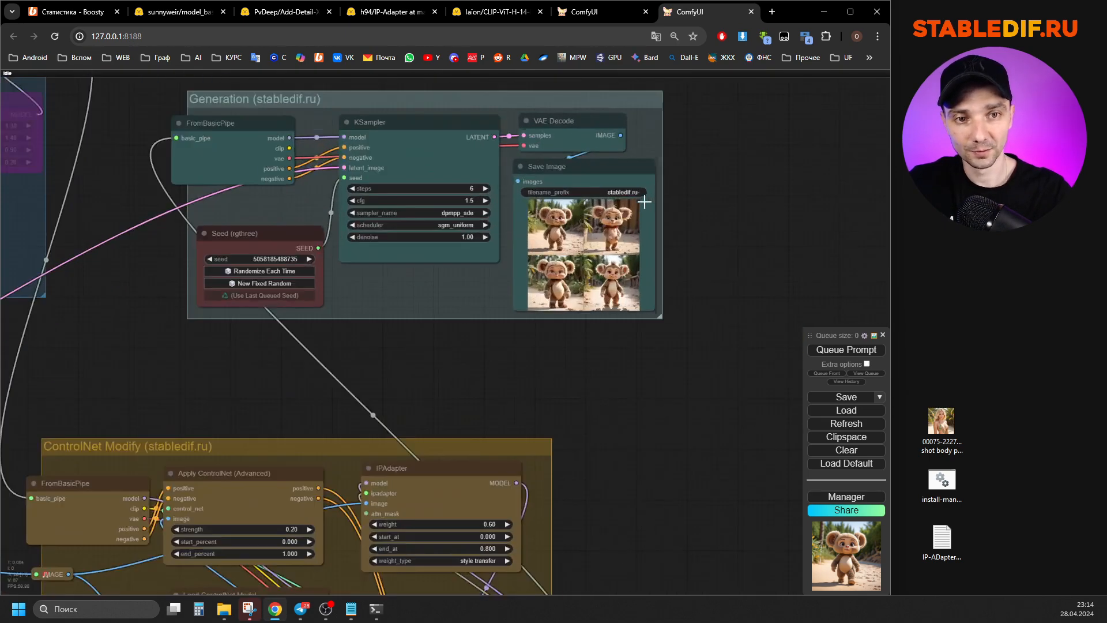
pyautogui.scroll(2, 612, 296)
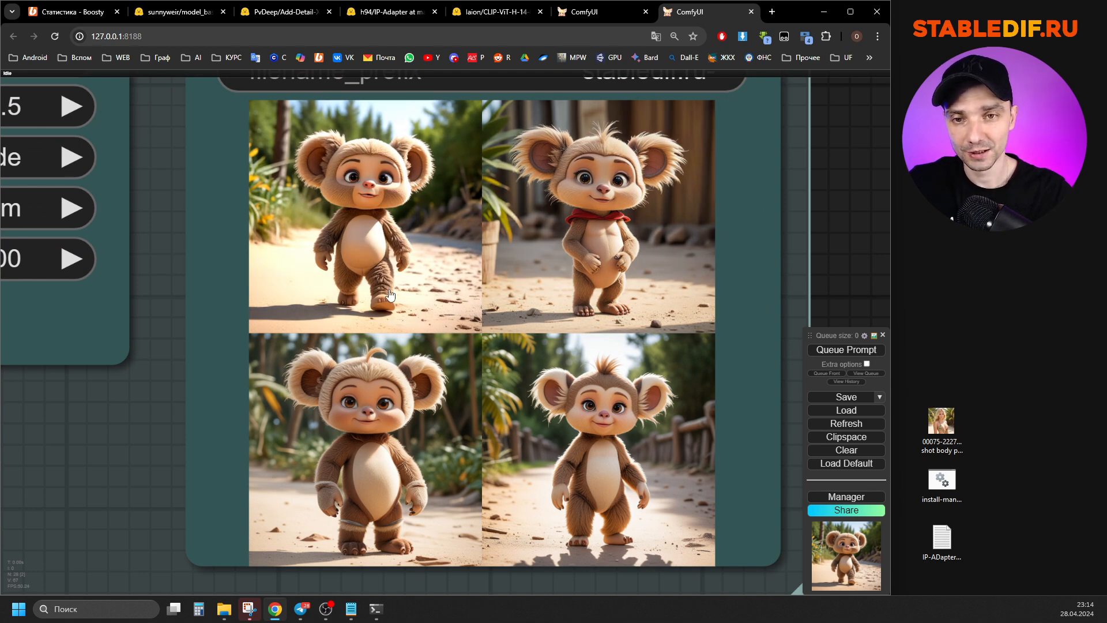
pyautogui.scroll(-20, 741, 266)
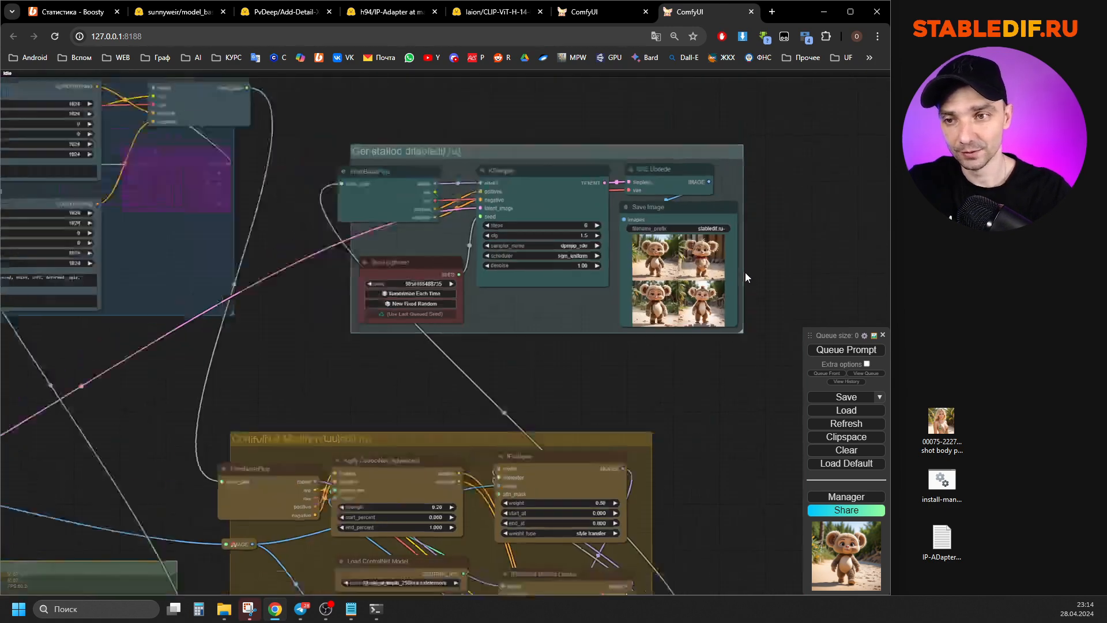
pyautogui.scroll(8, 351, 298)
pyautogui.scroll(10, 247, 294)
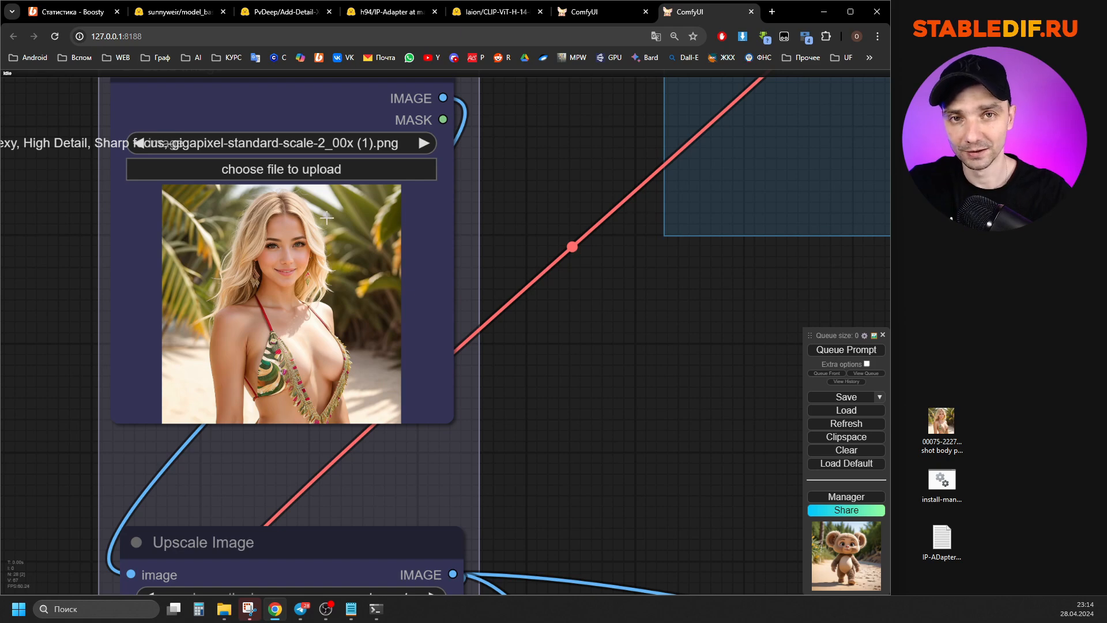
# - Review the String Function node's replacement prompt and check the images in the Save Image node against it
pyautogui.scroll(-10, 259, 311)
pyautogui.scroll(-2, 432, 462)
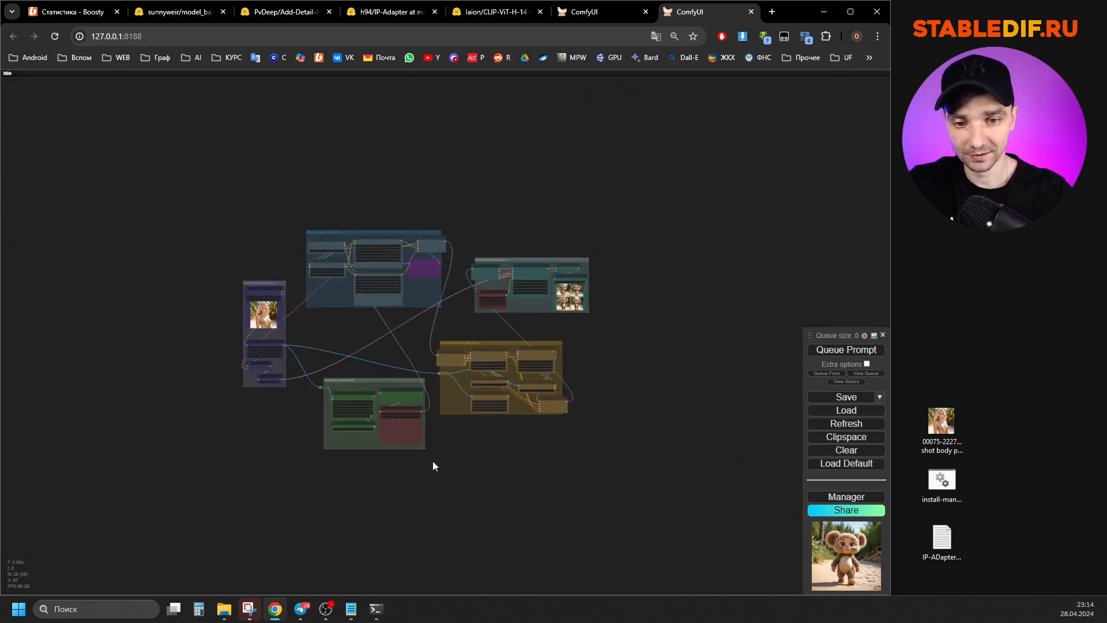
pyautogui.scroll(10, 404, 438)
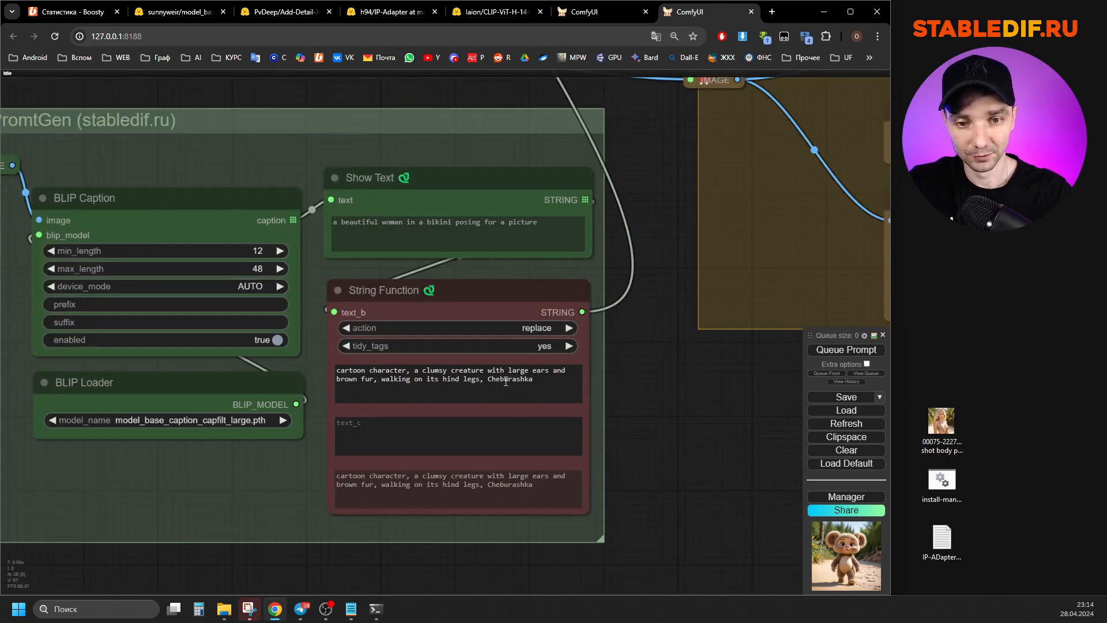
pyautogui.scroll(-12, 278, 409)
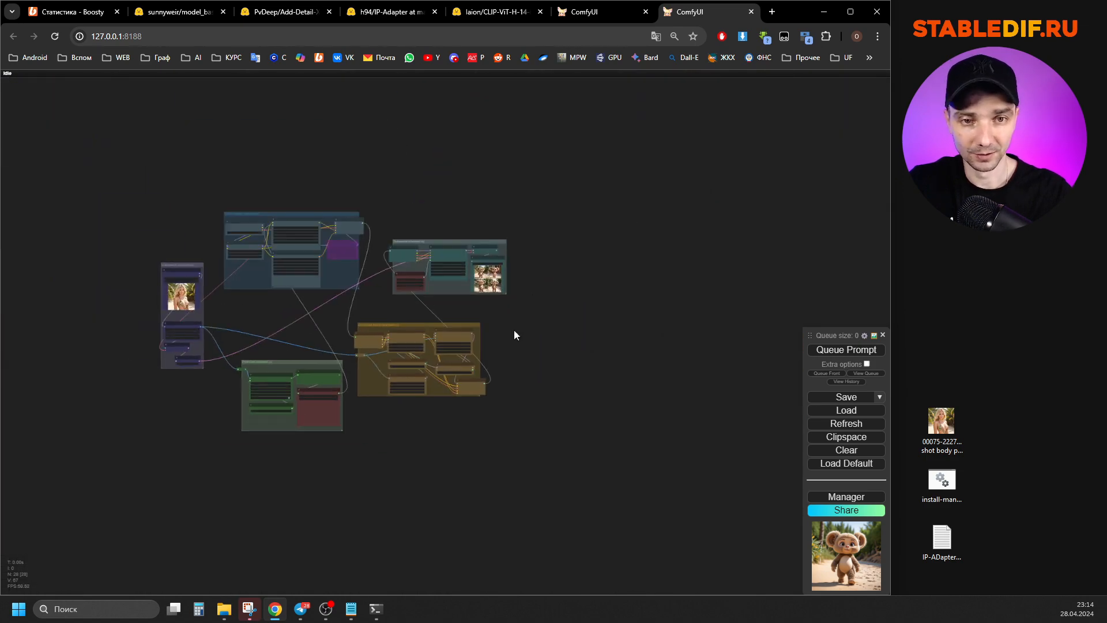
pyautogui.scroll(5, 514, 329)
pyautogui.scroll(8, 464, 310)
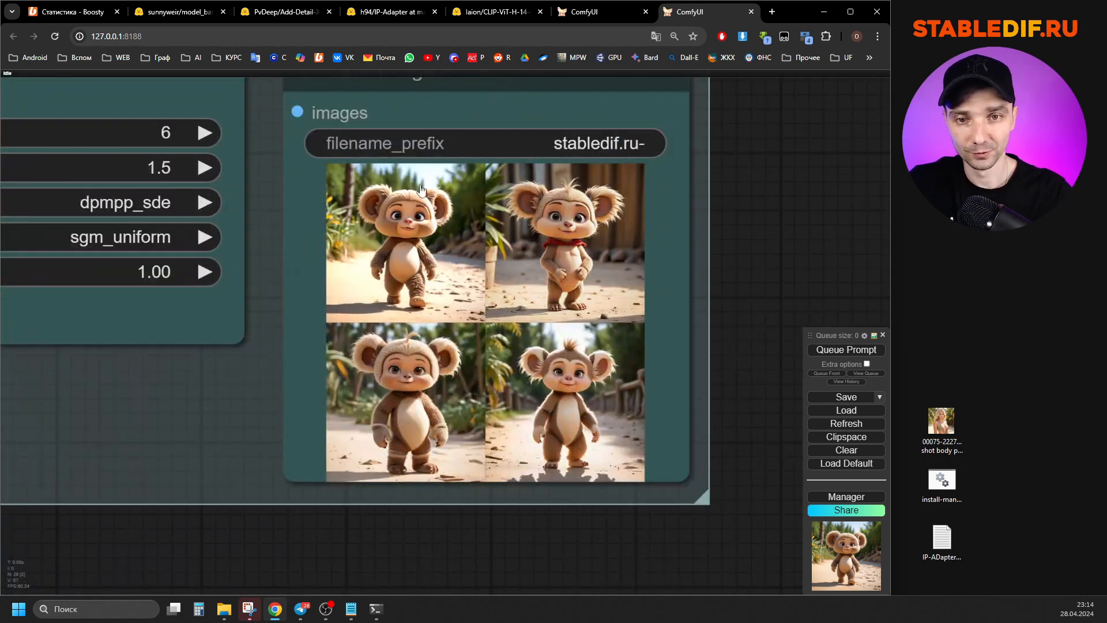
pyautogui.scroll(2, 578, 319)
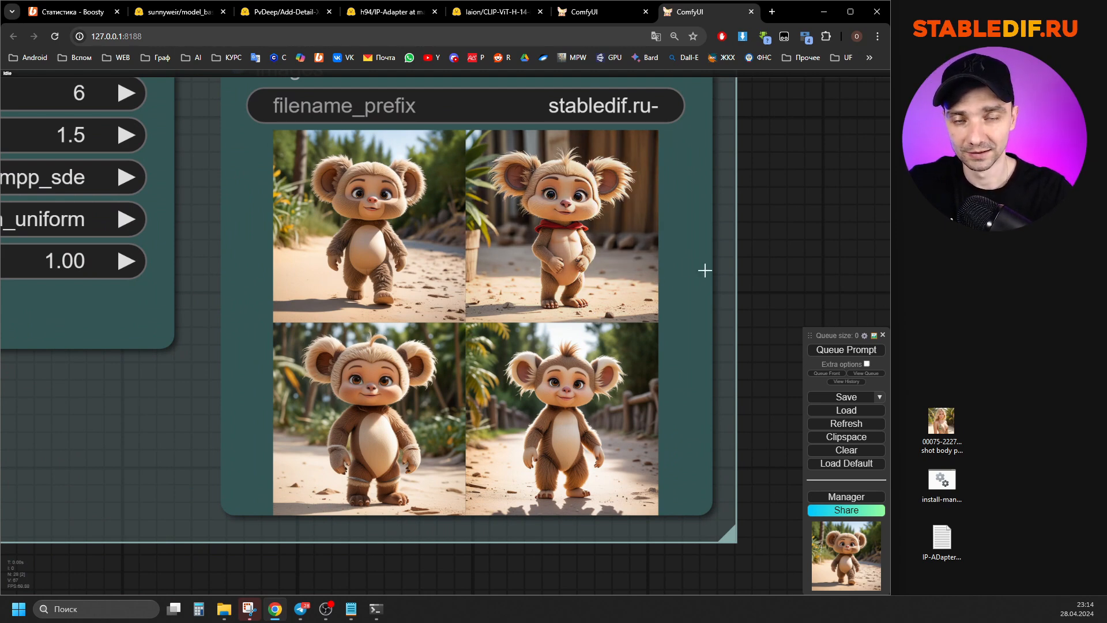
# - Examine how the Load Image reference photo and the String Function's cartoon character prompt relate to the generated images in the Save Image node
pyautogui.scroll(-8, 708, 276)
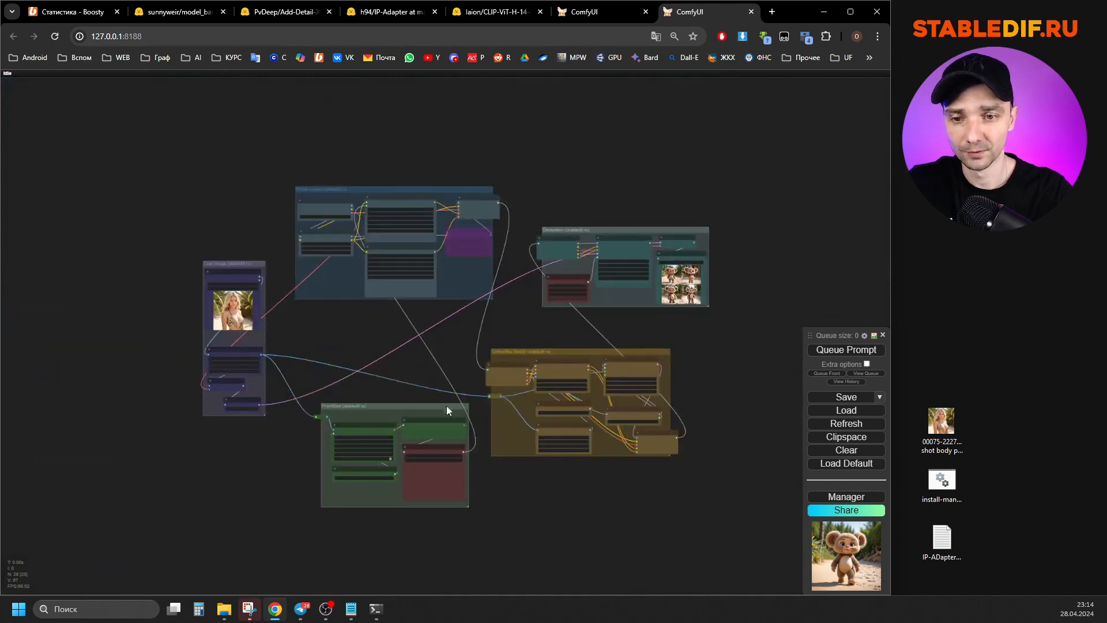
pyautogui.scroll(5, 358, 474)
pyautogui.scroll(4, 357, 474)
pyautogui.scroll(-5, 409, 348)
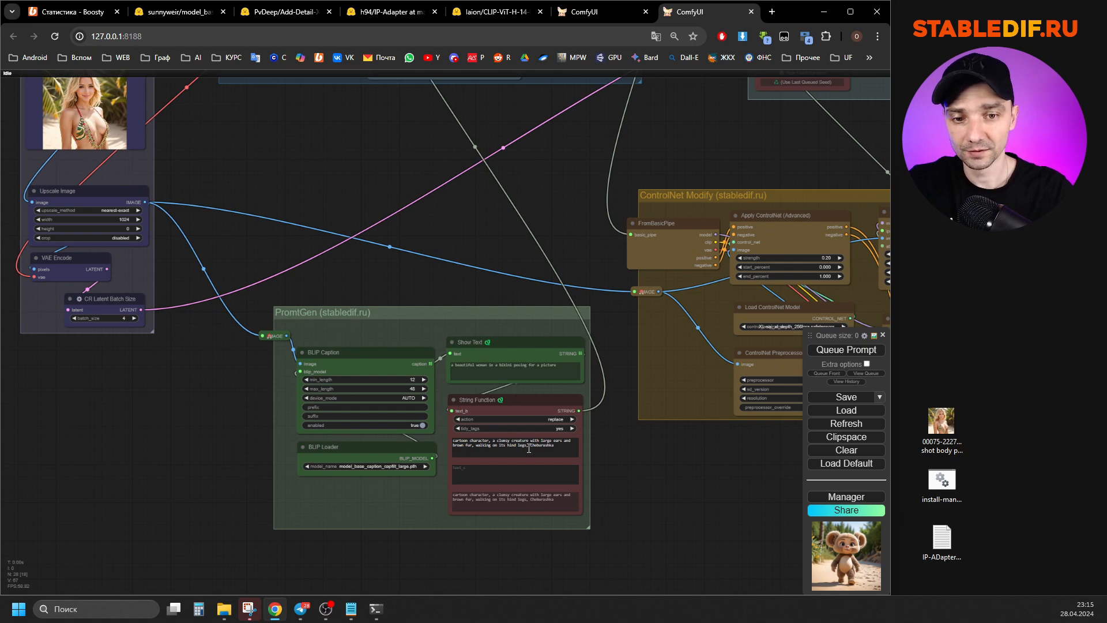
pyautogui.scroll(-1, 464, 430)
pyautogui.moveTo(216, 165); pyautogui.dragTo(265, 240)
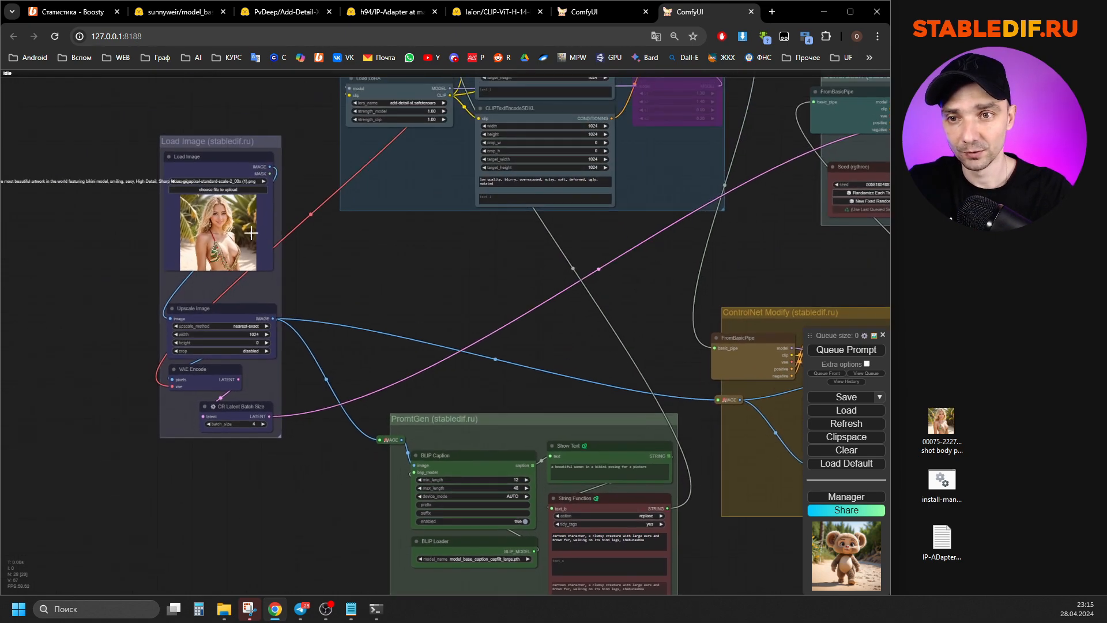
pyautogui.scroll(5, 265, 239)
pyautogui.scroll(-10, 237, 185)
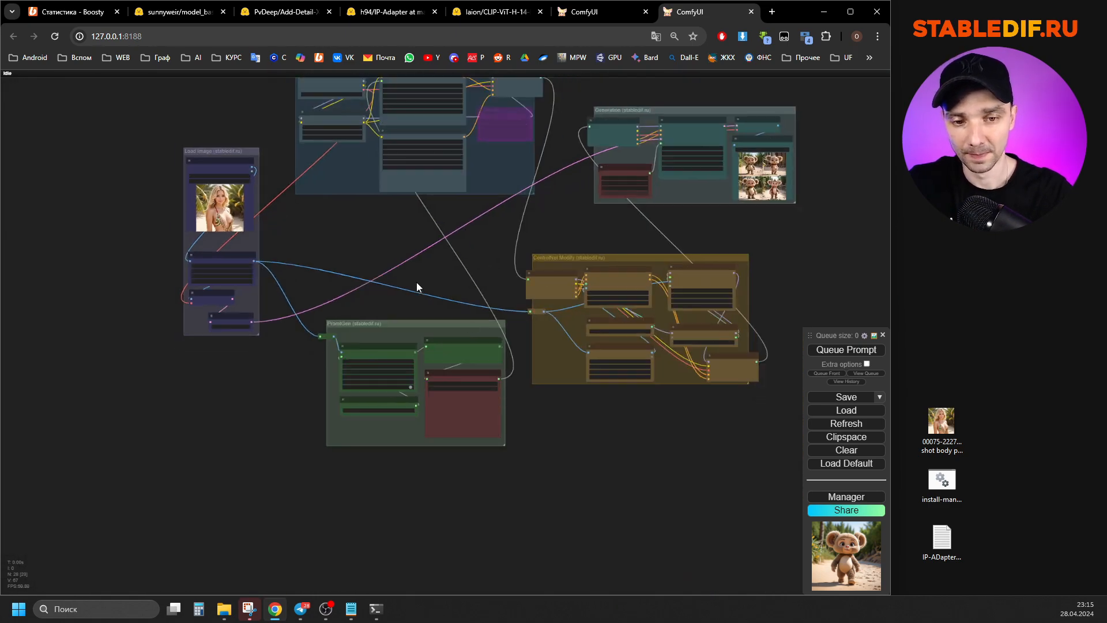
pyautogui.scroll(12, 478, 386)
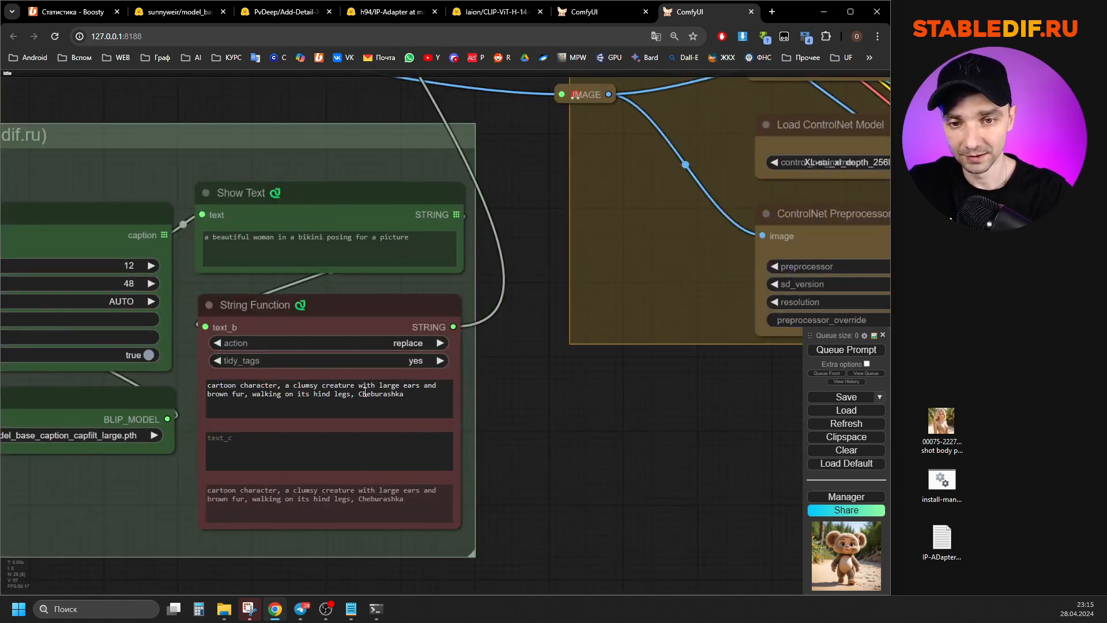
pyautogui.scroll(3, 190, 391)
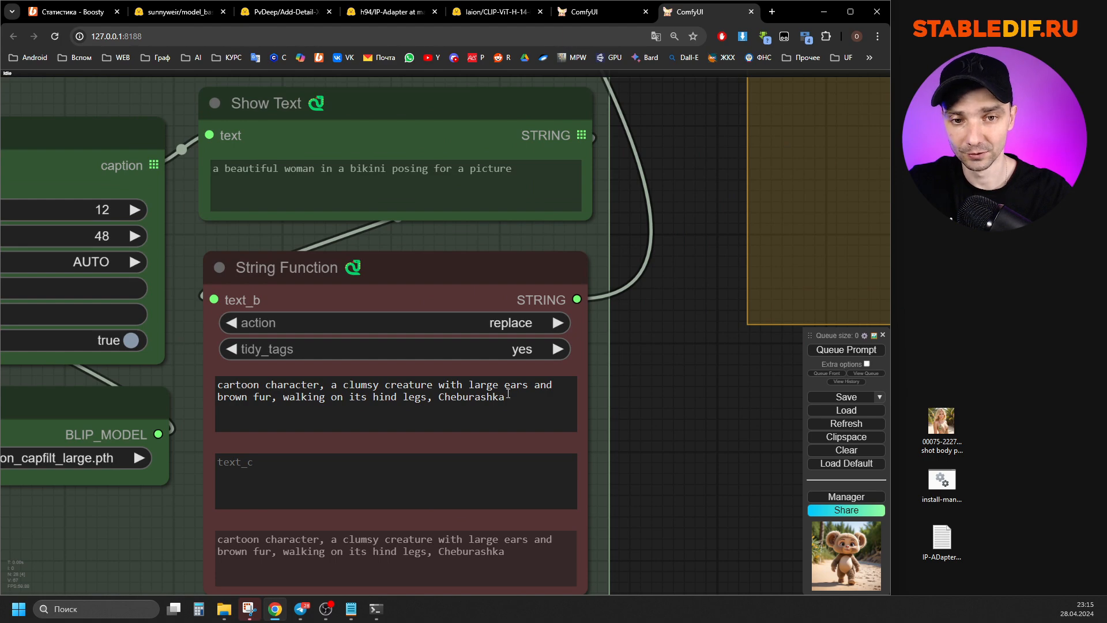
pyautogui.scroll(-10, 418, 403)
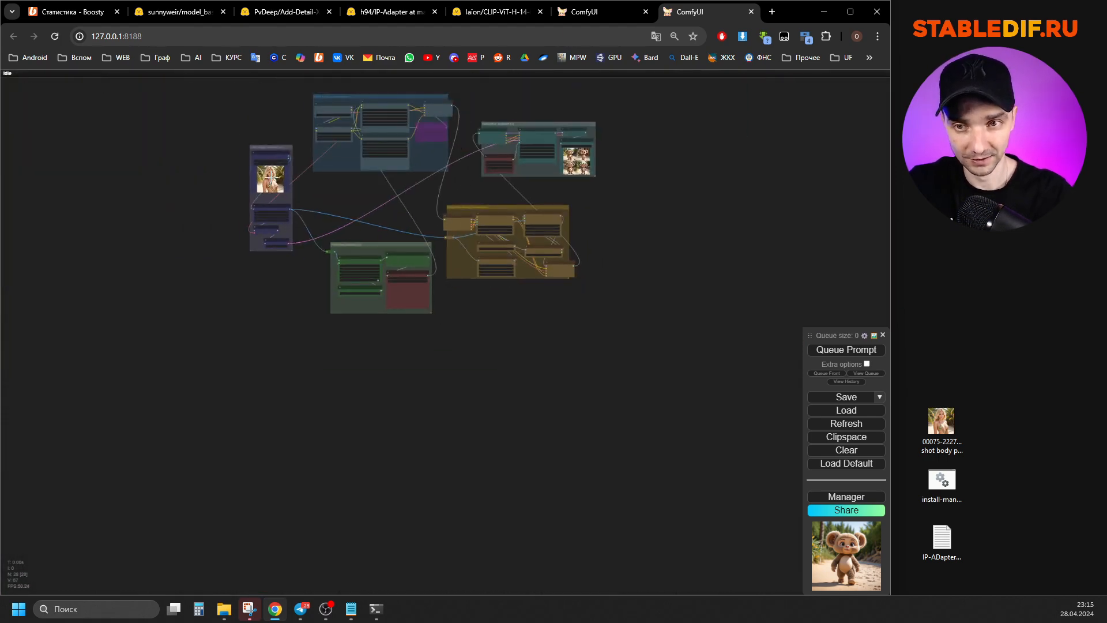
pyautogui.scroll(20, 578, 115)
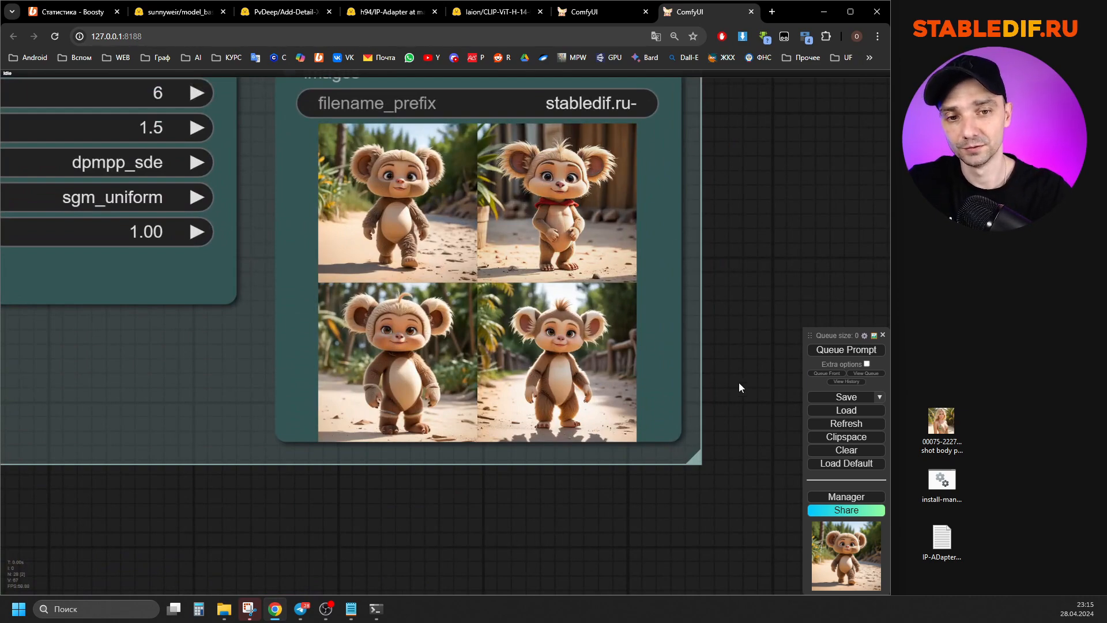
pyautogui.scroll(-12, 736, 348)
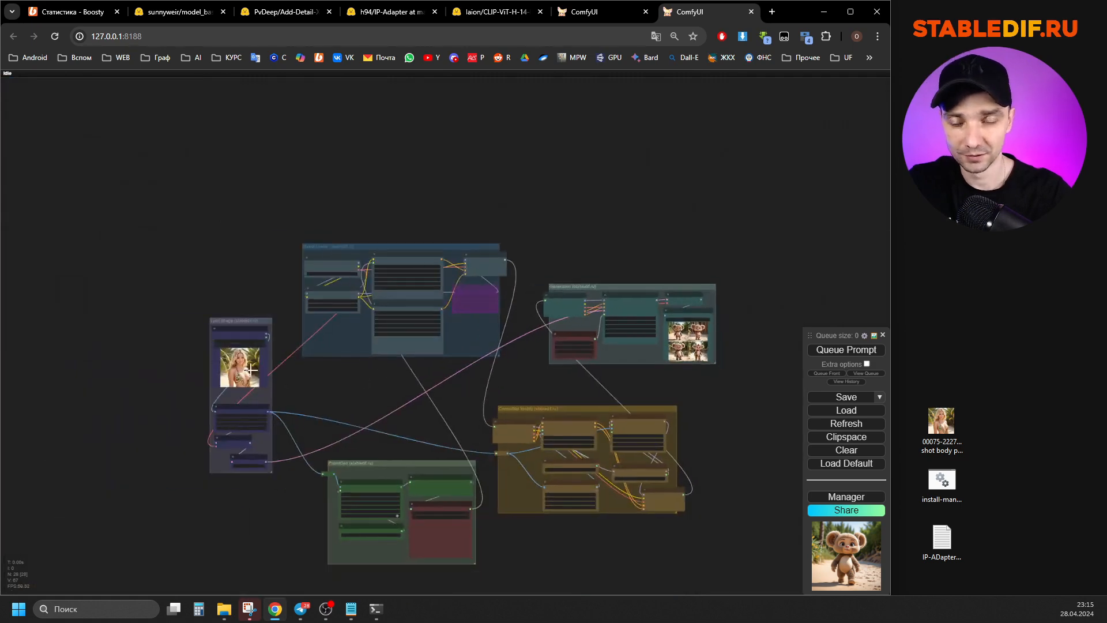
# - Bypass the String Function node in the PromtGen group
pyautogui.scroll(8, 435, 548)
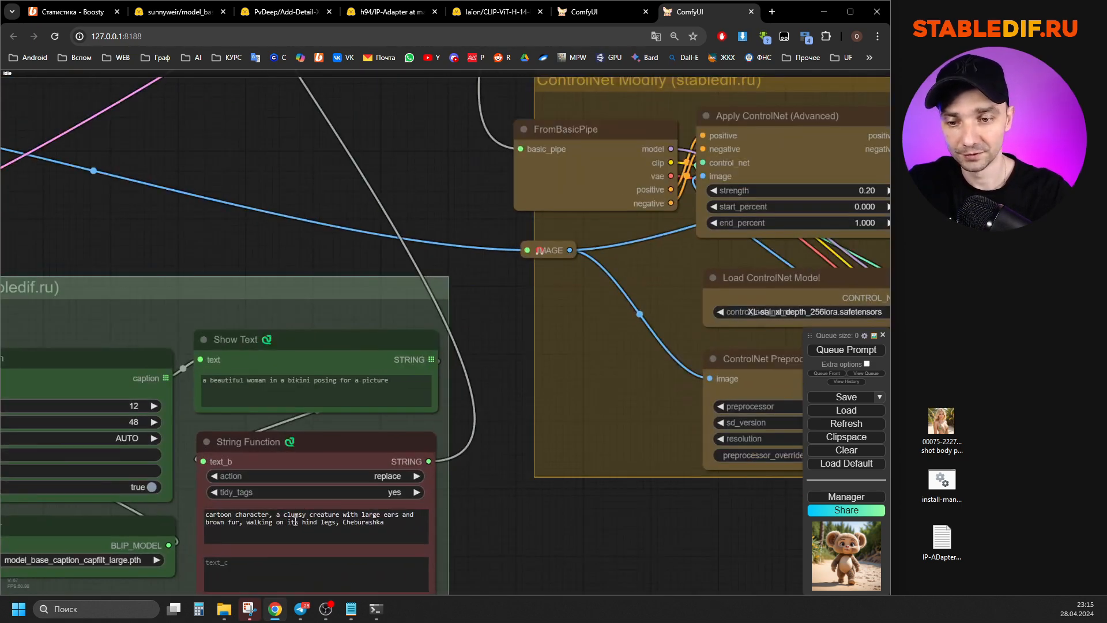
pyautogui.scroll(-5, 260, 334)
pyautogui.scroll(5, 251, 320)
pyautogui.scroll(-2, 231, 346)
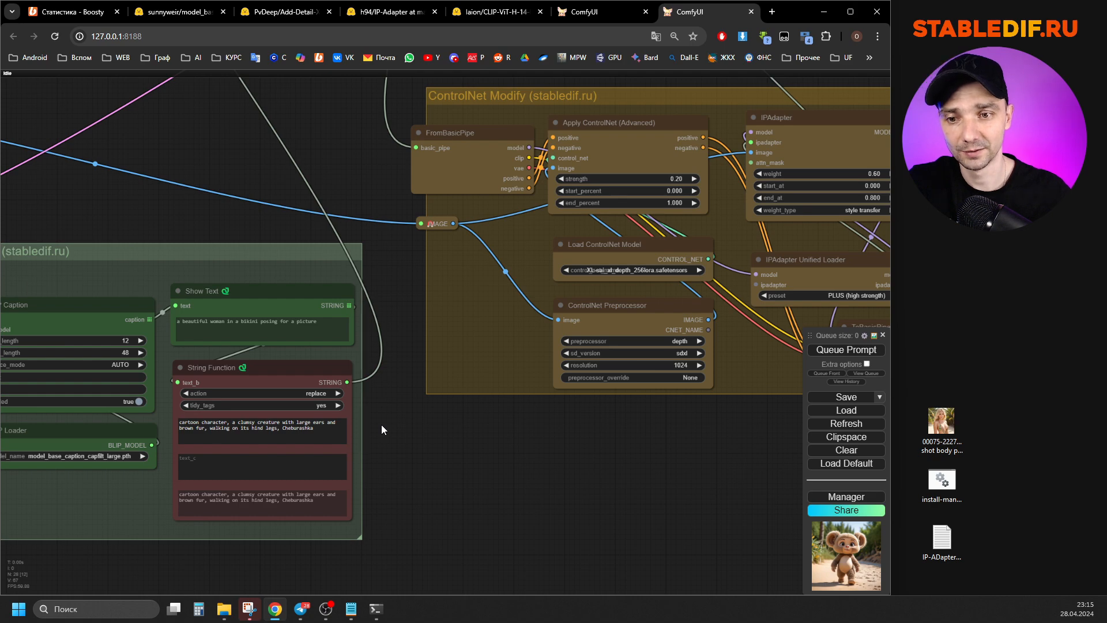
pyautogui.scroll(-9, 382, 429)
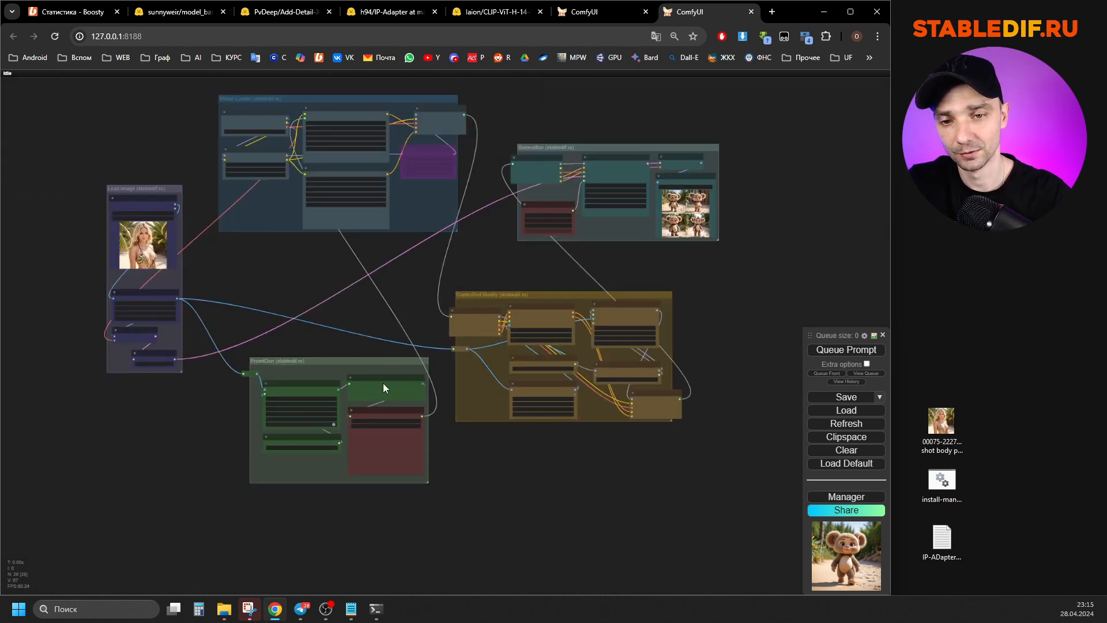
pyautogui.scroll(5, 399, 362)
# - Examine the ControlNet Modify group, including the Apply ControlNet strength, the depth model and preprocessor, and the IPAdapter nodes
pyautogui.moveTo(392, 126); pyautogui.dragTo(418, 127)
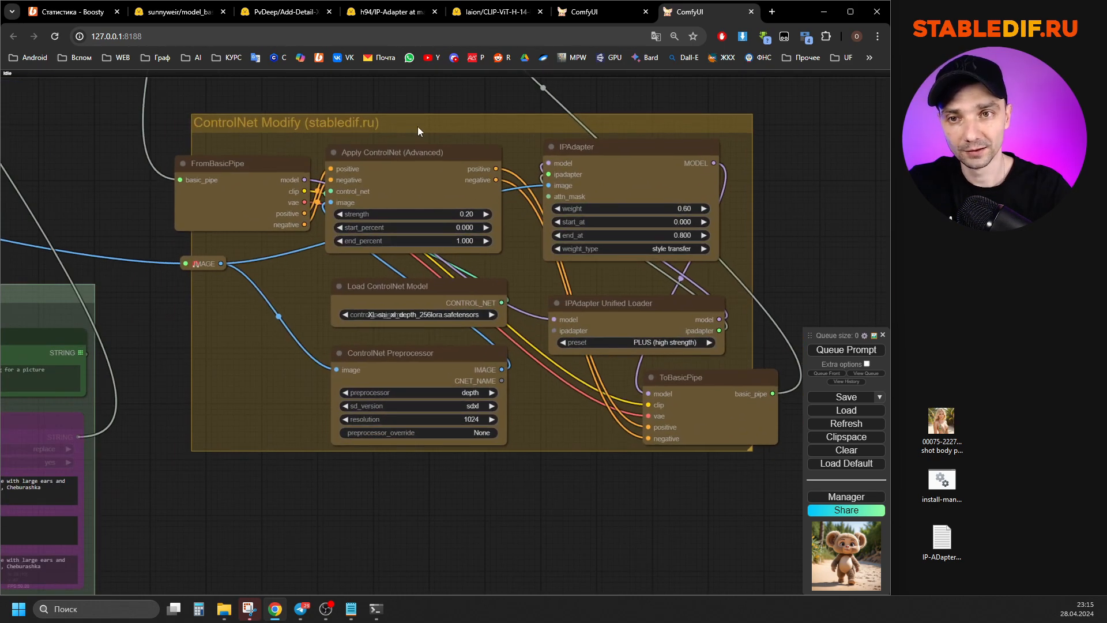
pyautogui.moveTo(543, 495); pyautogui.dragTo(491, 541)
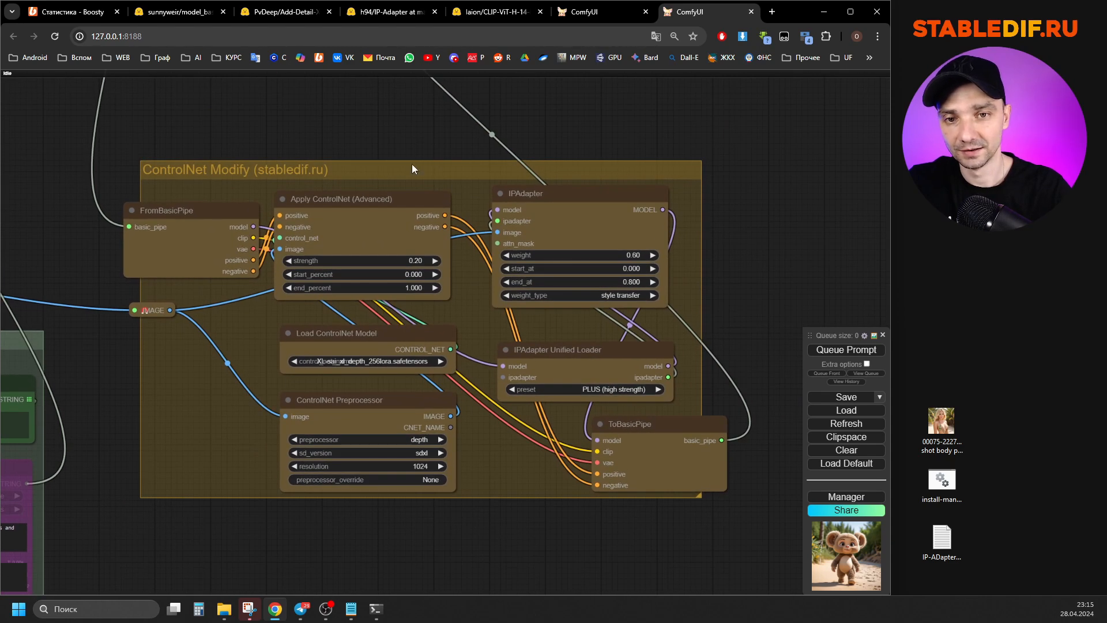
pyautogui.scroll(1, 239, 252)
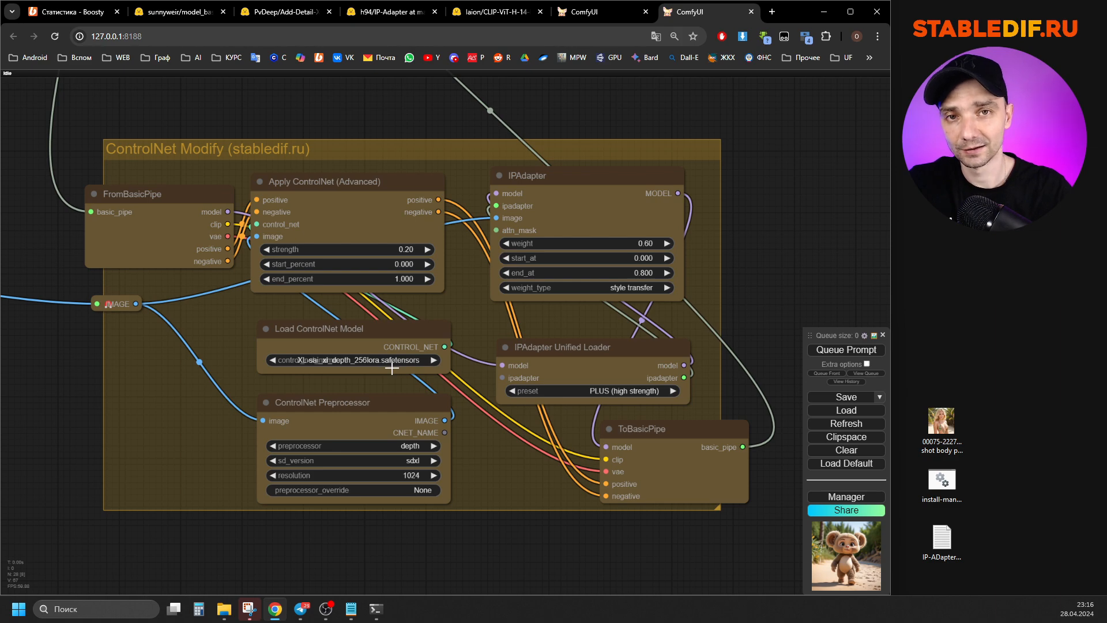
pyautogui.scroll(-8, 553, 412)
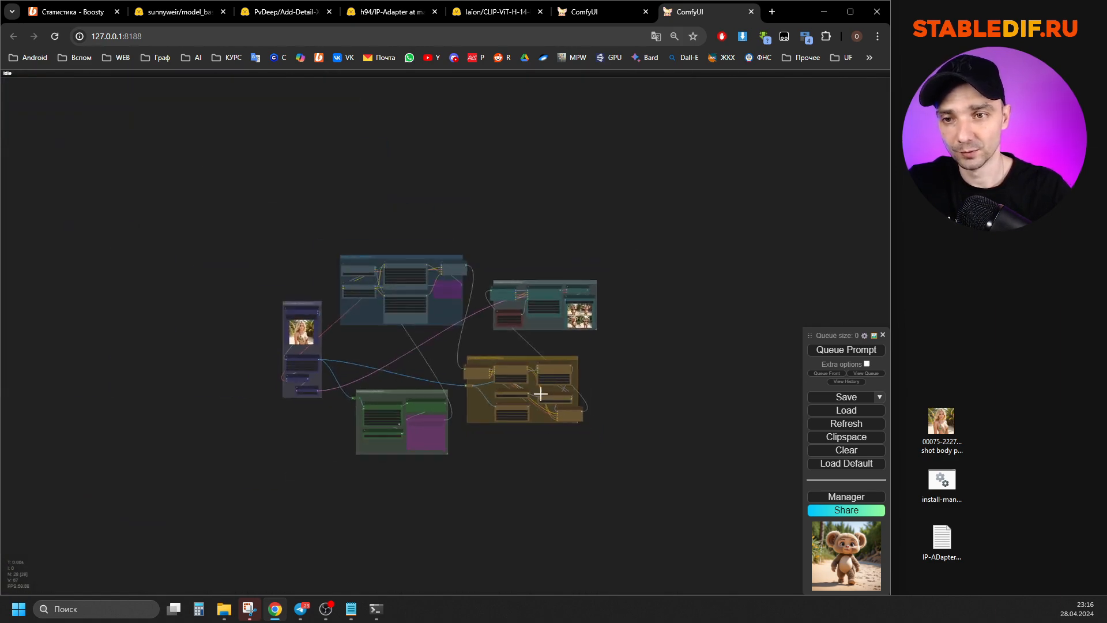
pyautogui.scroll(4, 295, 330)
pyautogui.scroll(-4, 327, 326)
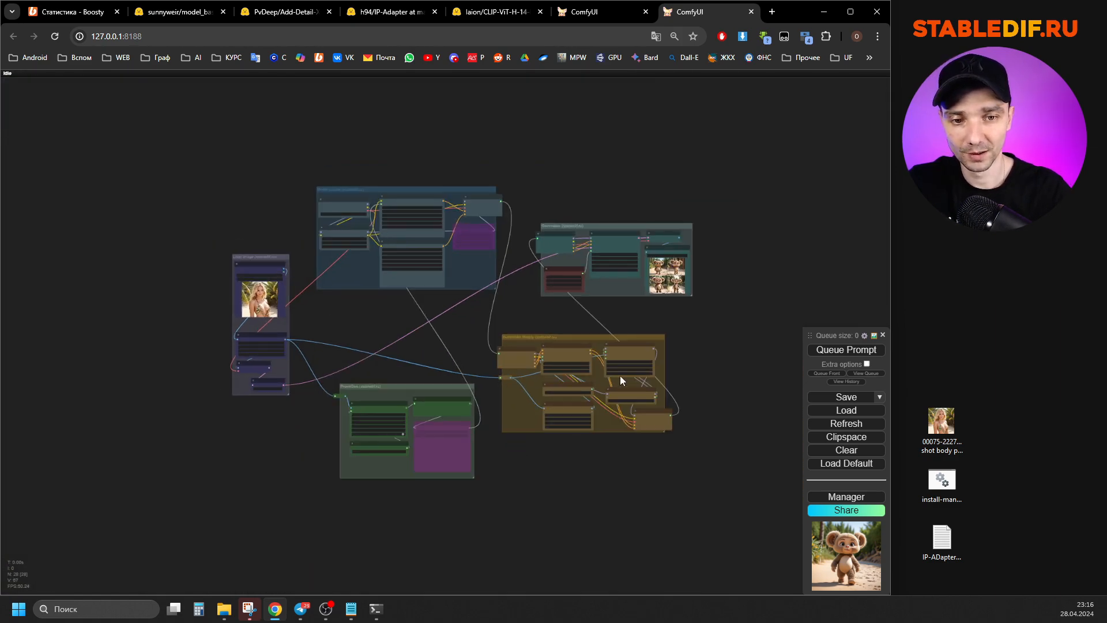
pyautogui.scroll(11, 607, 382)
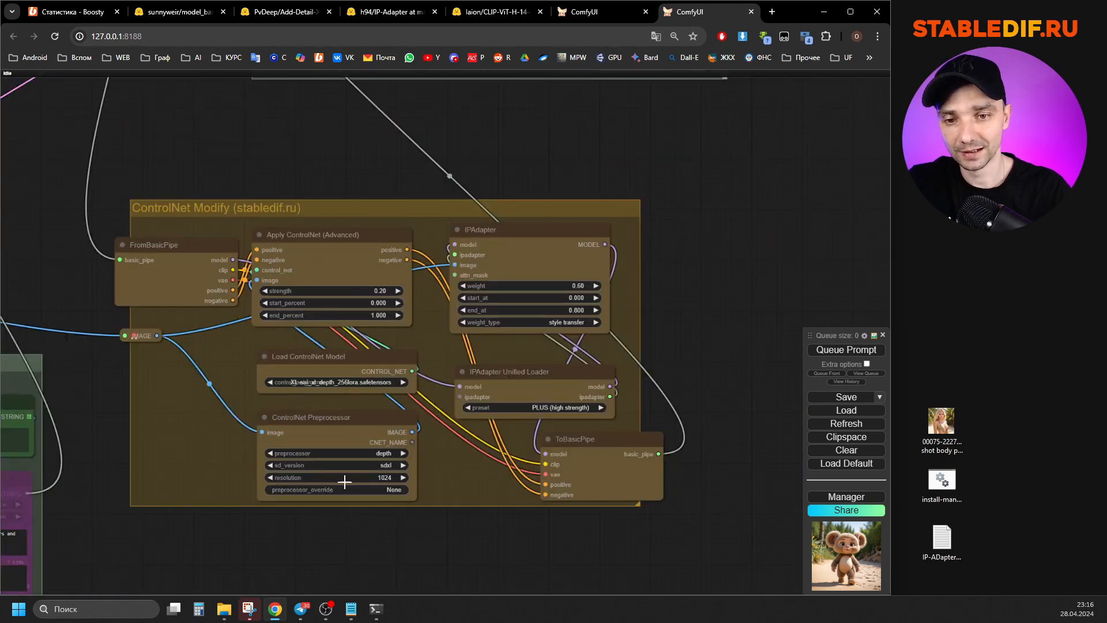
pyautogui.scroll(3, 397, 455)
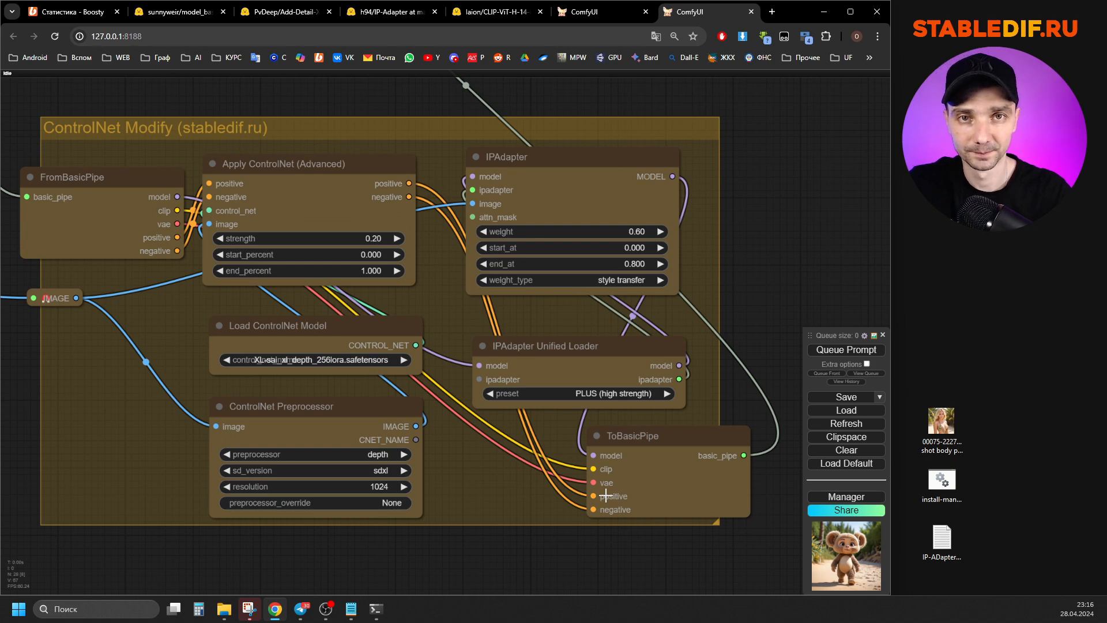
pyautogui.scroll(-4, 611, 461)
pyautogui.scroll(2, 432, 294)
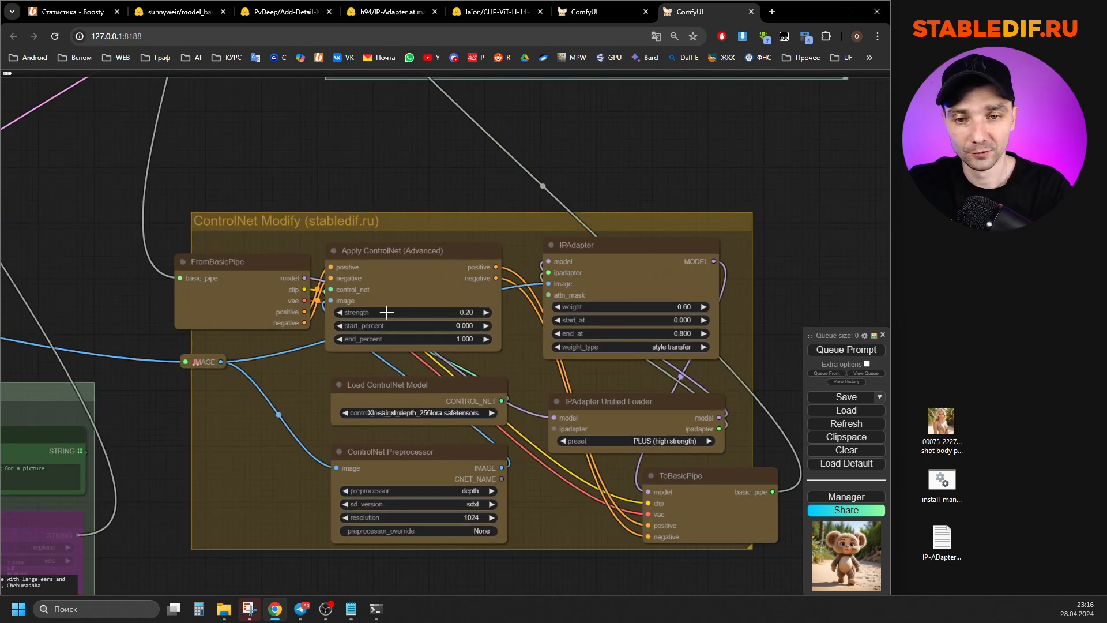
pyautogui.scroll(3, 379, 314)
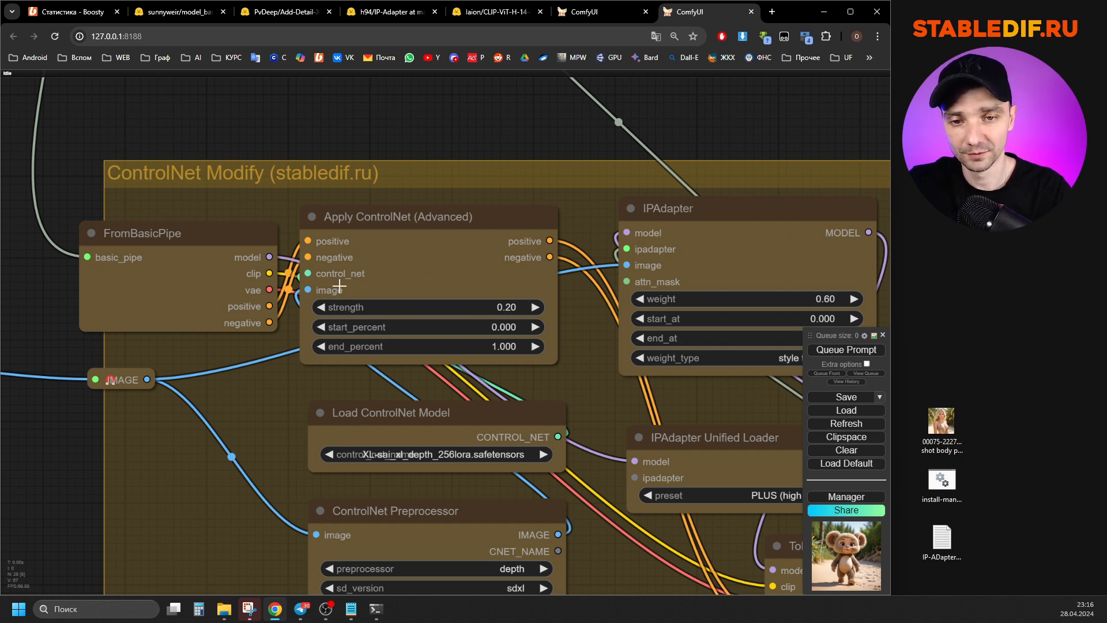
# - Compare the pose and background of the images in the Save Image node with the reference photo in the Load Image node
pyautogui.scroll(-6, 339, 285)
pyautogui.scroll(6, 487, 143)
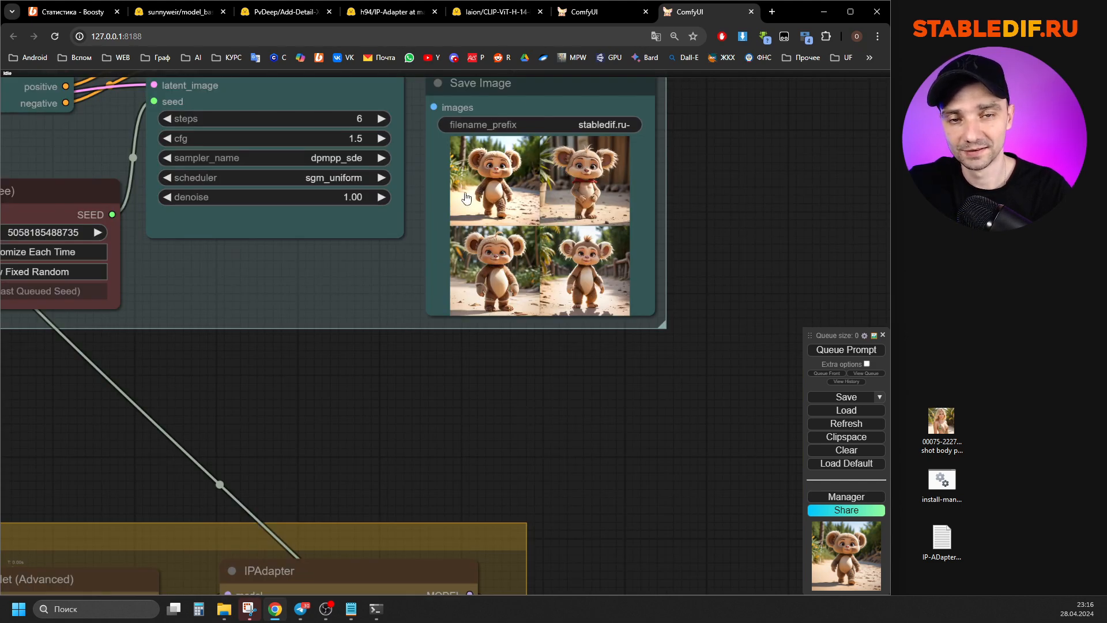
pyautogui.scroll(5, 468, 167)
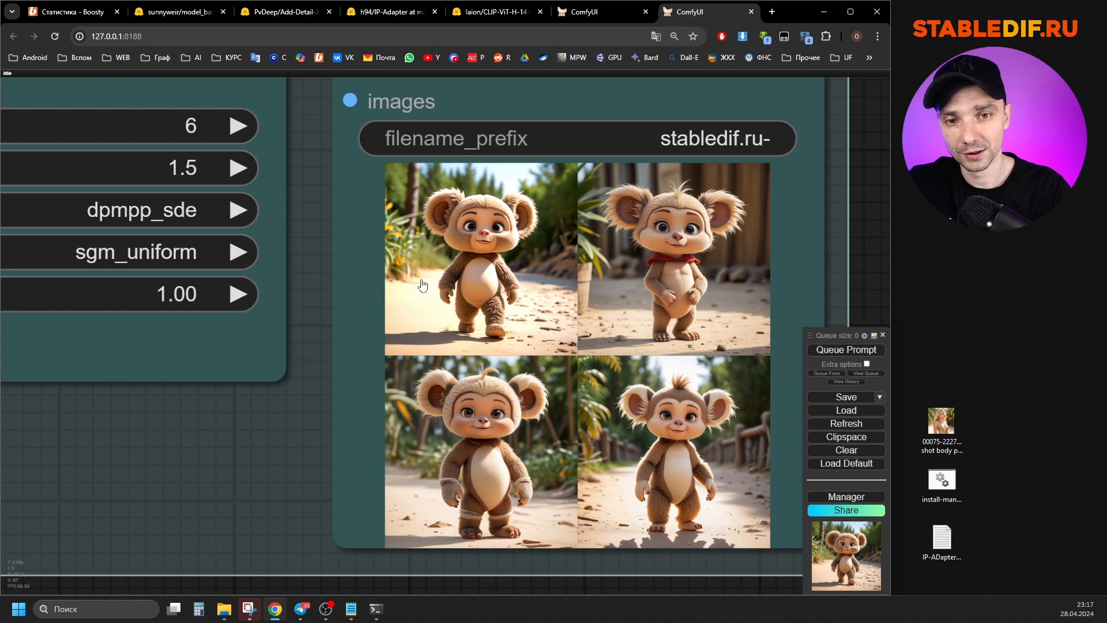
pyautogui.scroll(-10, 668, 271)
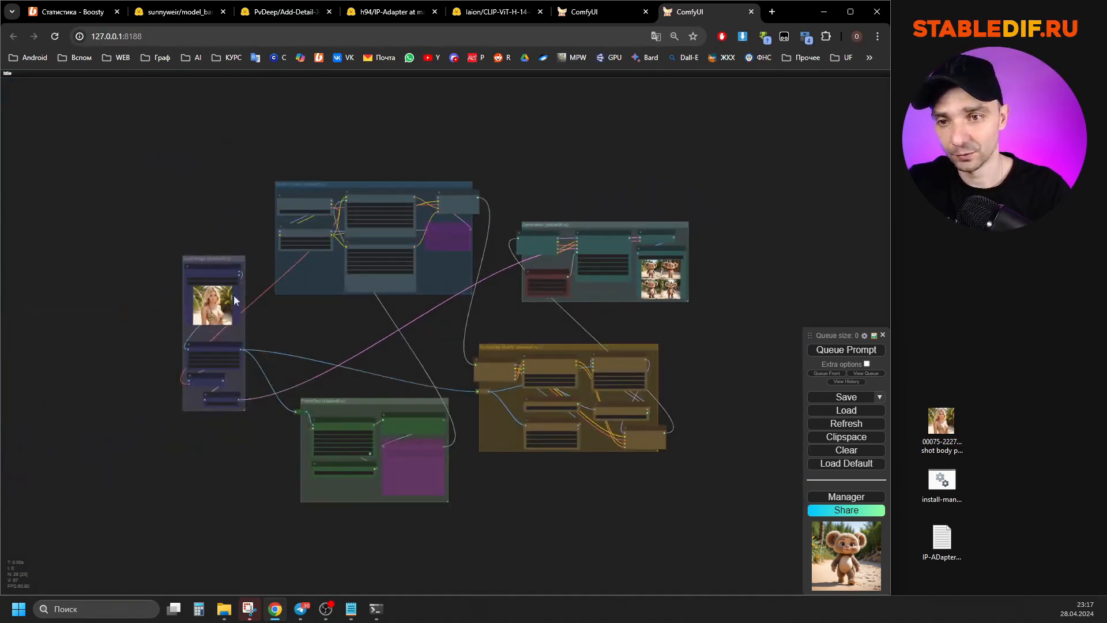
pyautogui.scroll(10, 267, 301)
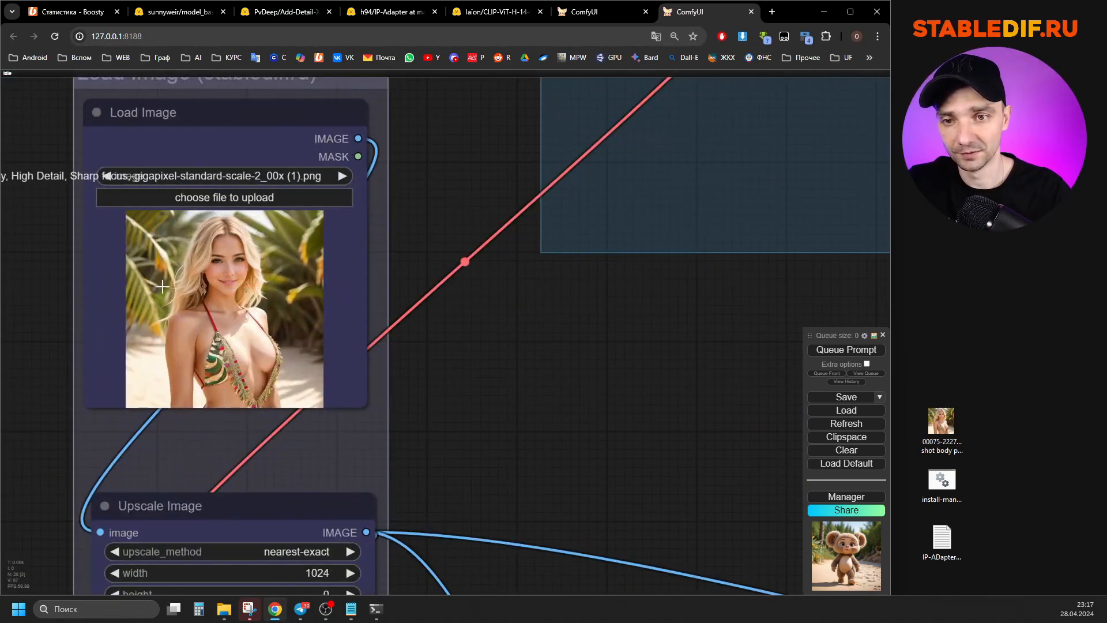
pyautogui.scroll(-5, 170, 264)
# - Examine the IPAdapter node's weight and range settings and the preset of the IPAdapter Unified Loader
pyautogui.scroll(8, 433, 256)
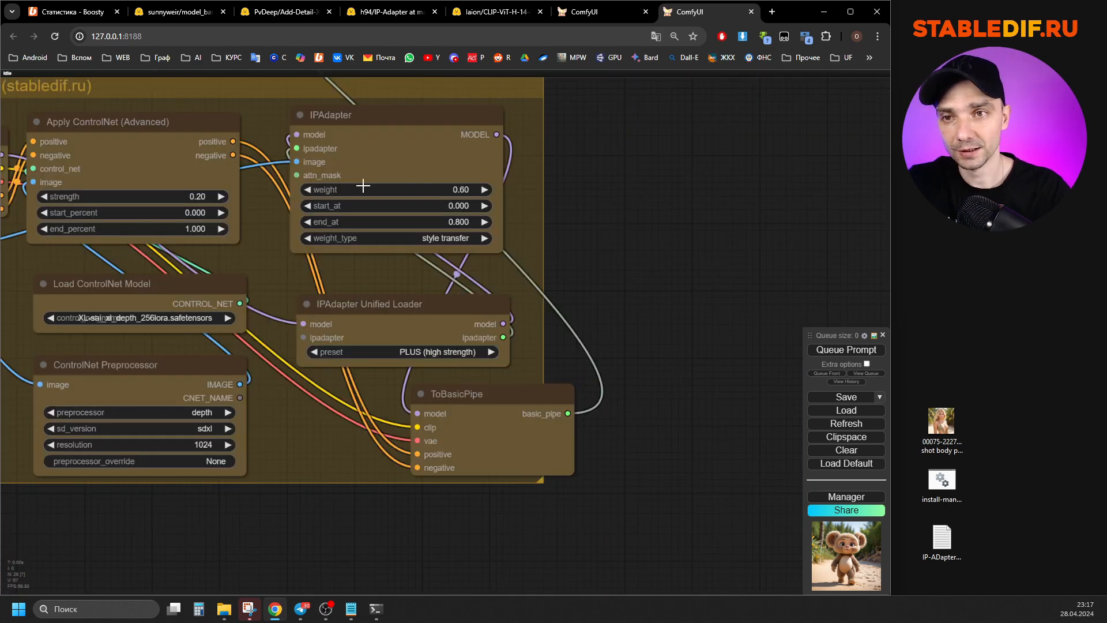
pyautogui.scroll(-1, 327, 156)
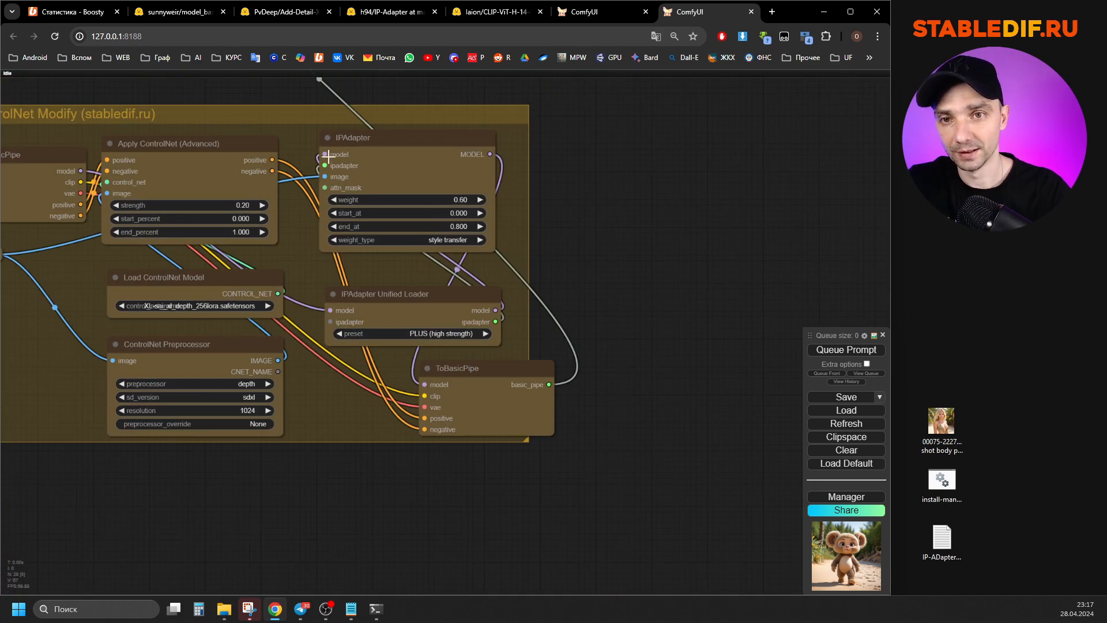
pyautogui.scroll(4, 398, 262)
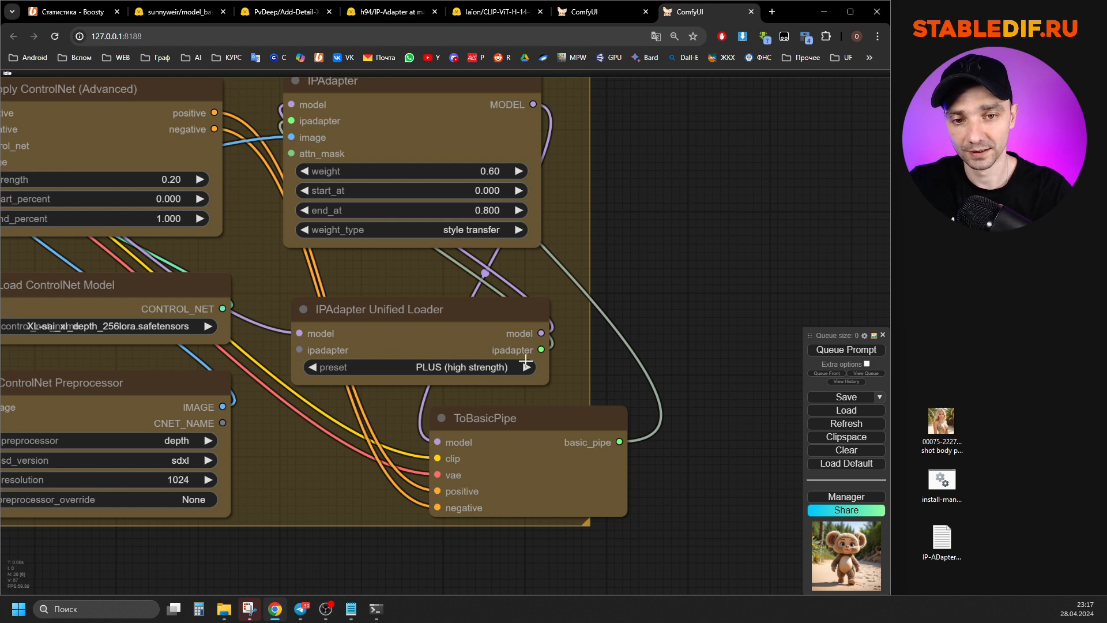
pyautogui.scroll(4, 426, 355)
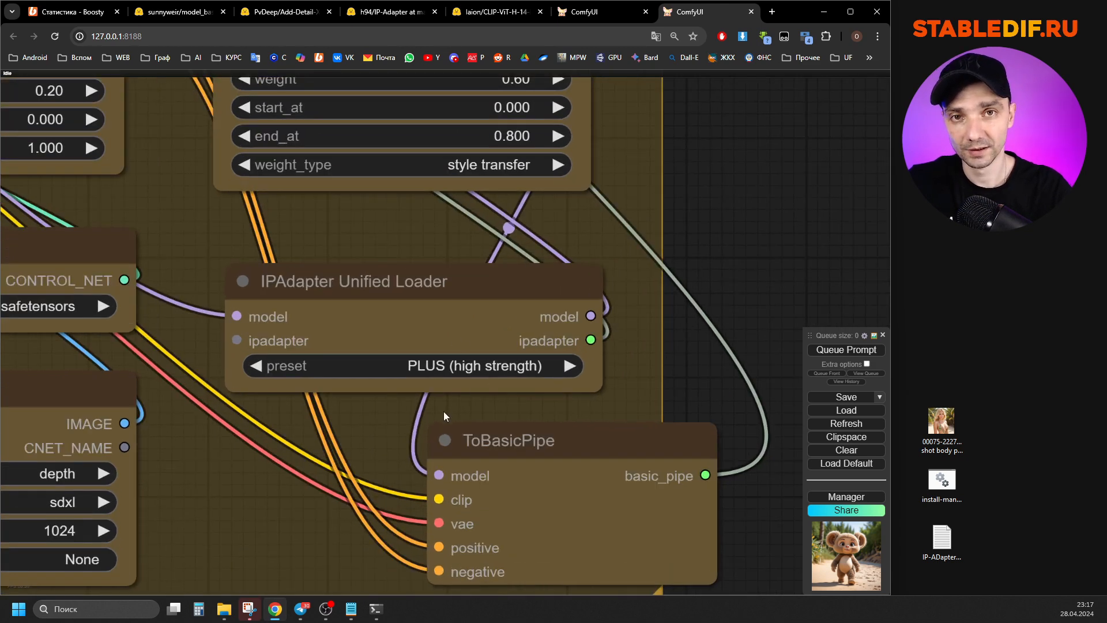
pyautogui.scroll(-2, 502, 398)
# - Review the weight_type choices of the IPAdapter node and keep style transfer selected
pyautogui.moveTo(563, 400); pyautogui.dragTo(574, 487)
pyautogui.click(467, 292)
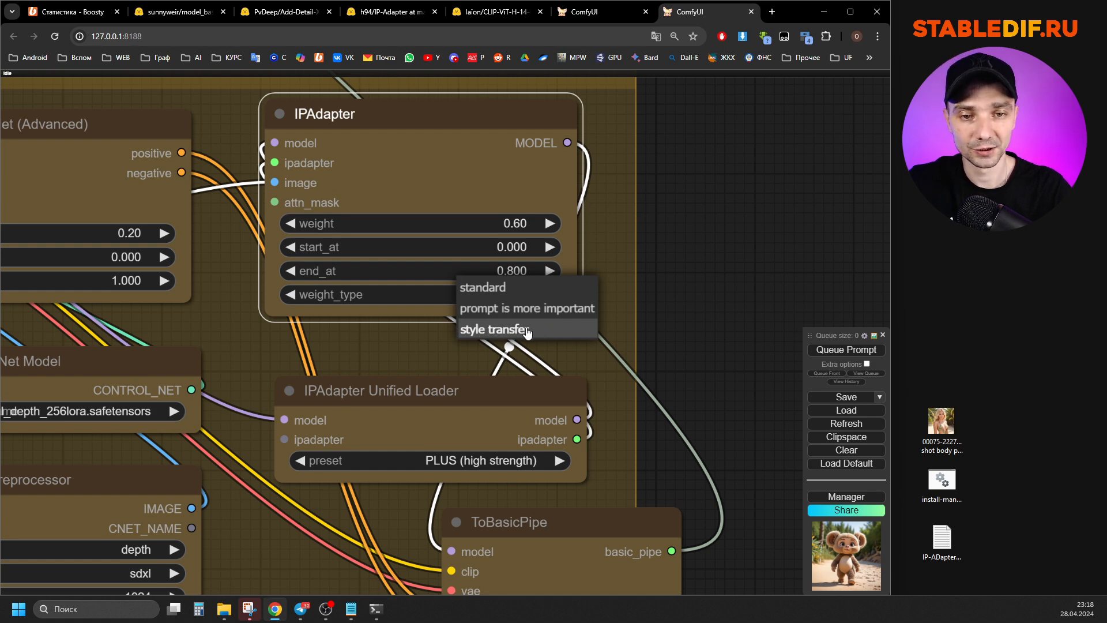
pyautogui.click(689, 282)
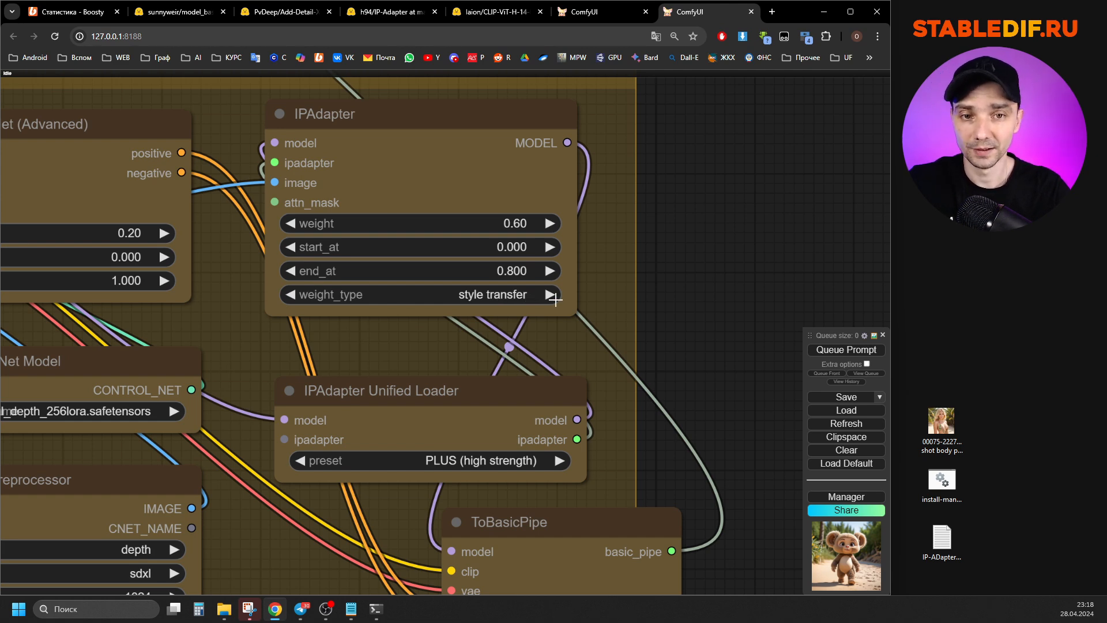
pyautogui.click(491, 295)
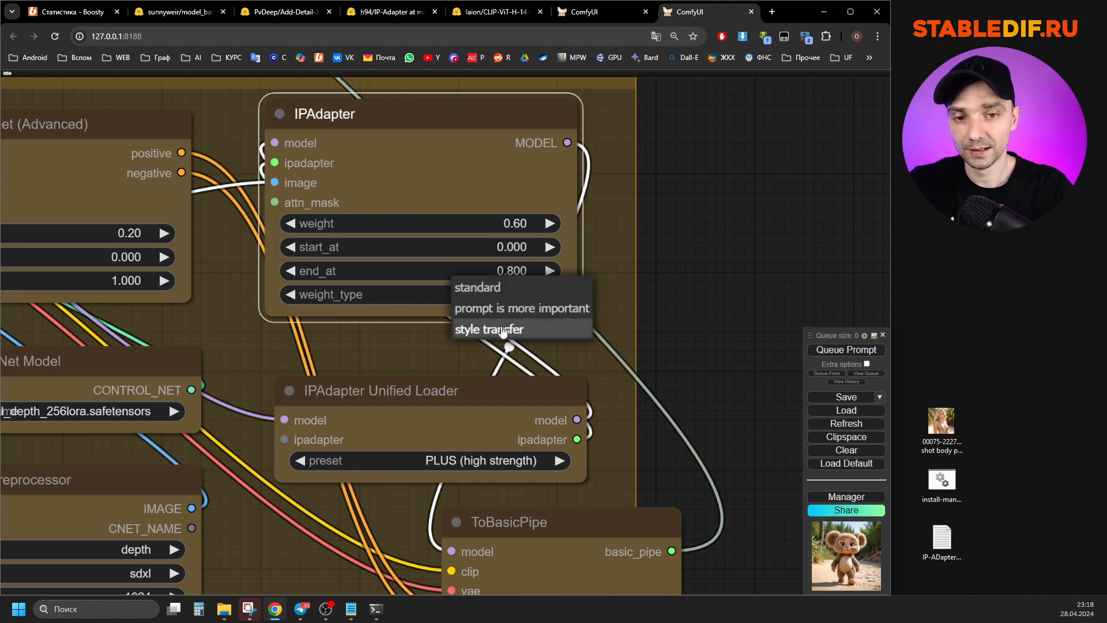
pyautogui.click(537, 333)
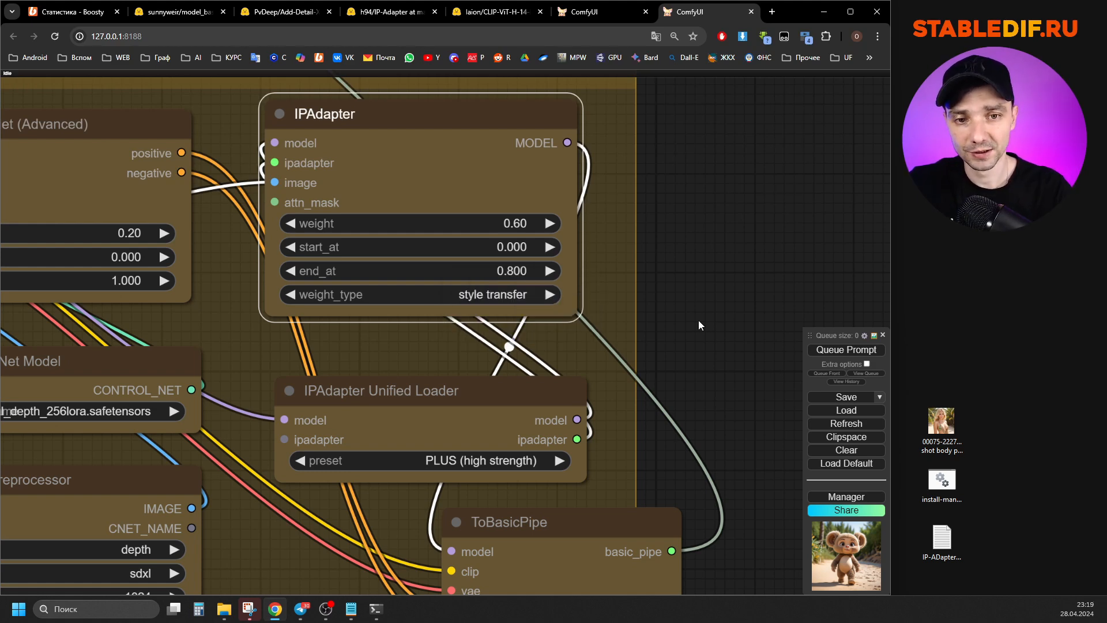
pyautogui.click(697, 320)
# - Inspect the four generated images in the Save Image node for the style carried over by the IPAdapter
pyautogui.scroll(-9, 752, 410)
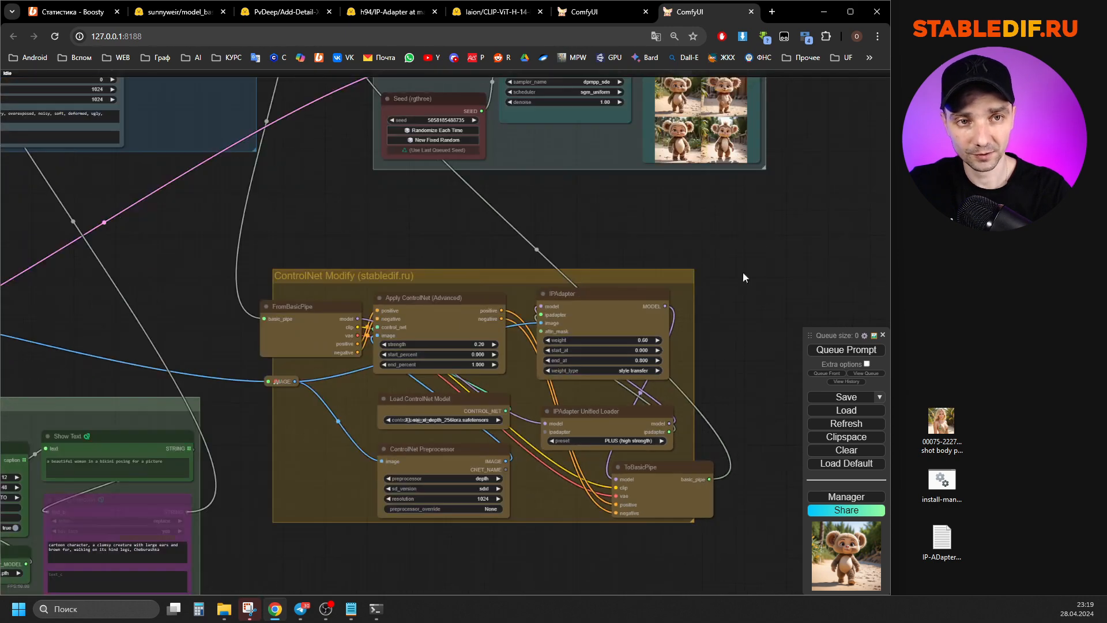
pyautogui.moveTo(743, 273); pyautogui.dragTo(720, 458)
pyautogui.scroll(16, 702, 295)
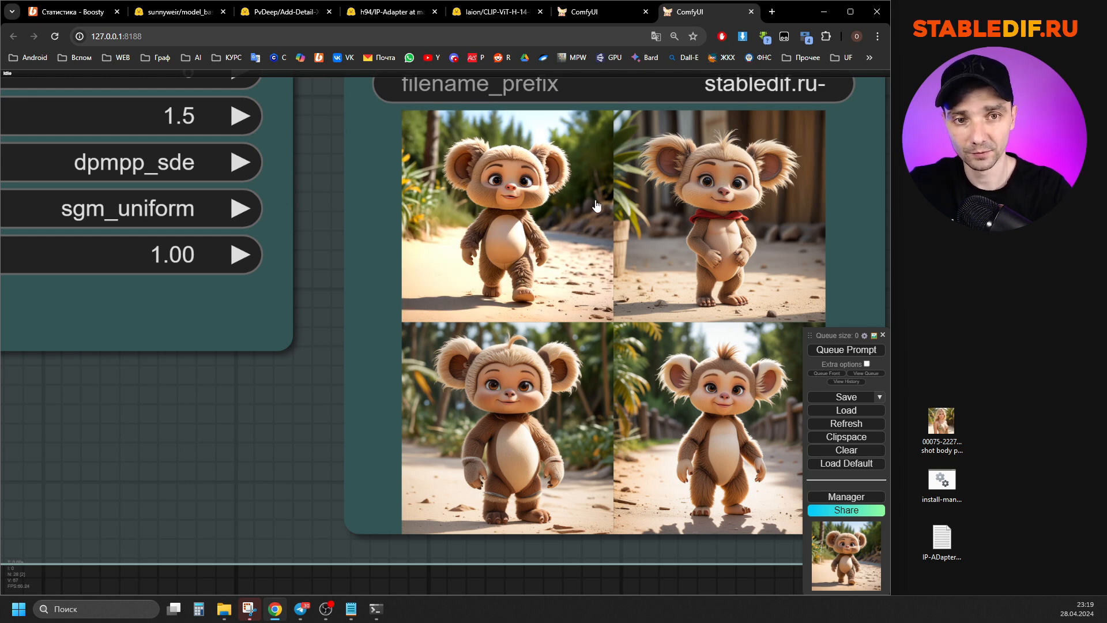
# - Queue the workflow with the current seed and inspect the new batch in the Save Image node
pyautogui.scroll(-2, 571, 223)
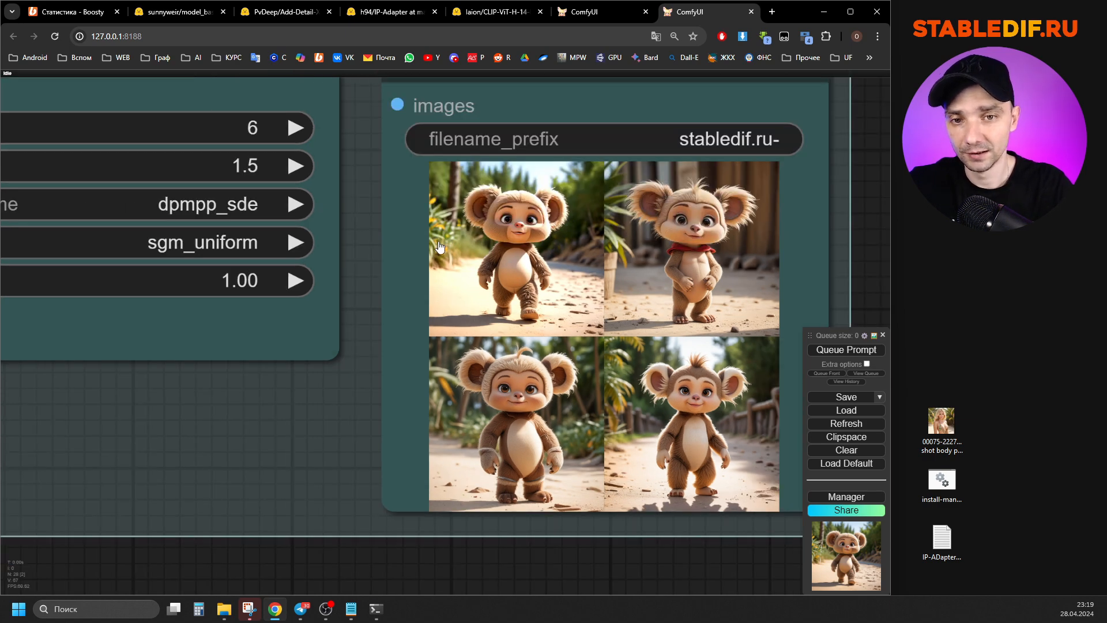
pyautogui.scroll(2, 455, 231)
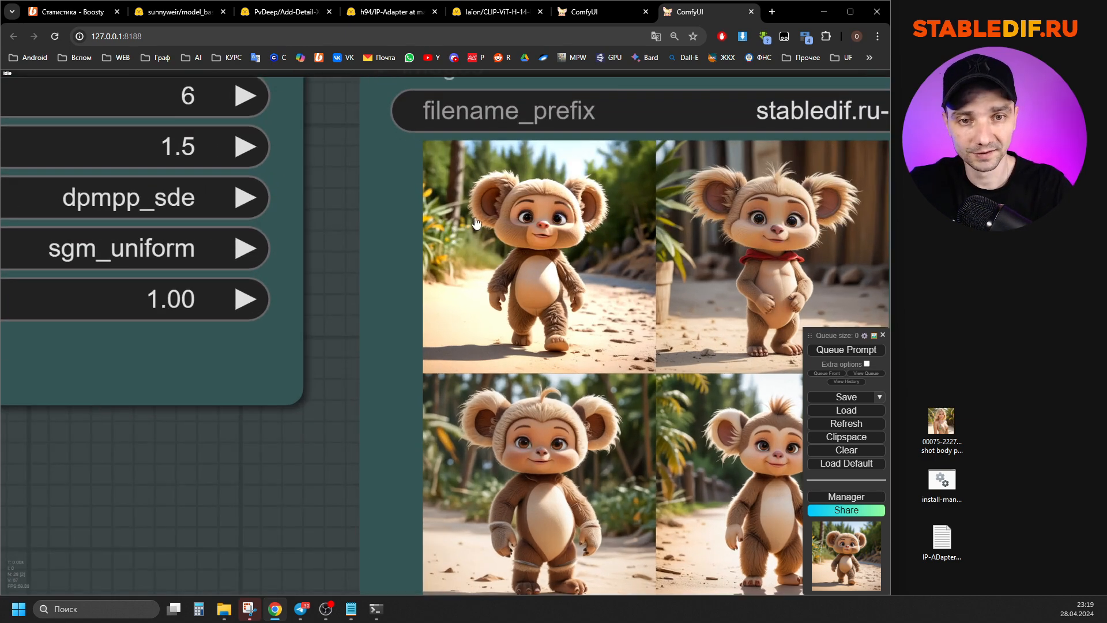
pyautogui.scroll(-8, 750, 291)
pyautogui.scroll(-5, 756, 294)
pyautogui.scroll(10, 276, 346)
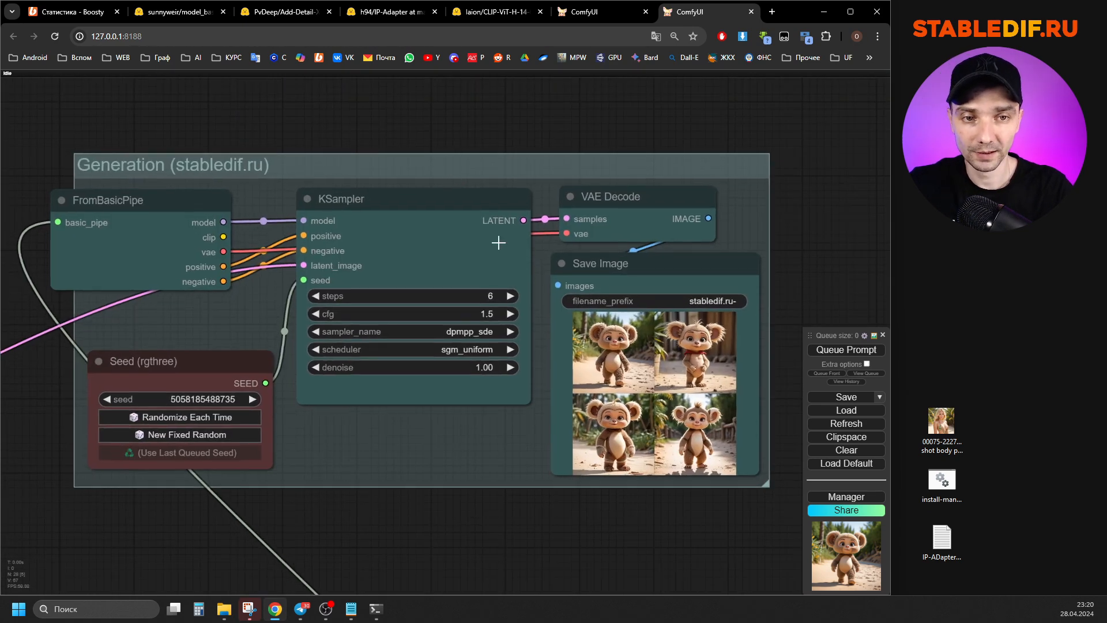
pyautogui.click(853, 352)
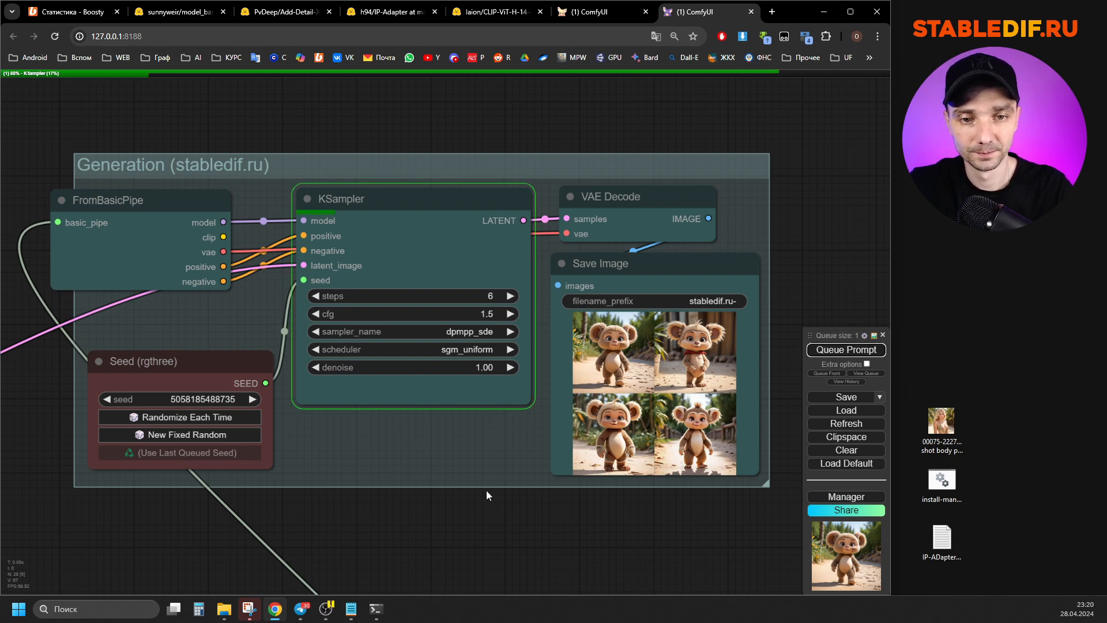
pyautogui.scroll(9, 691, 403)
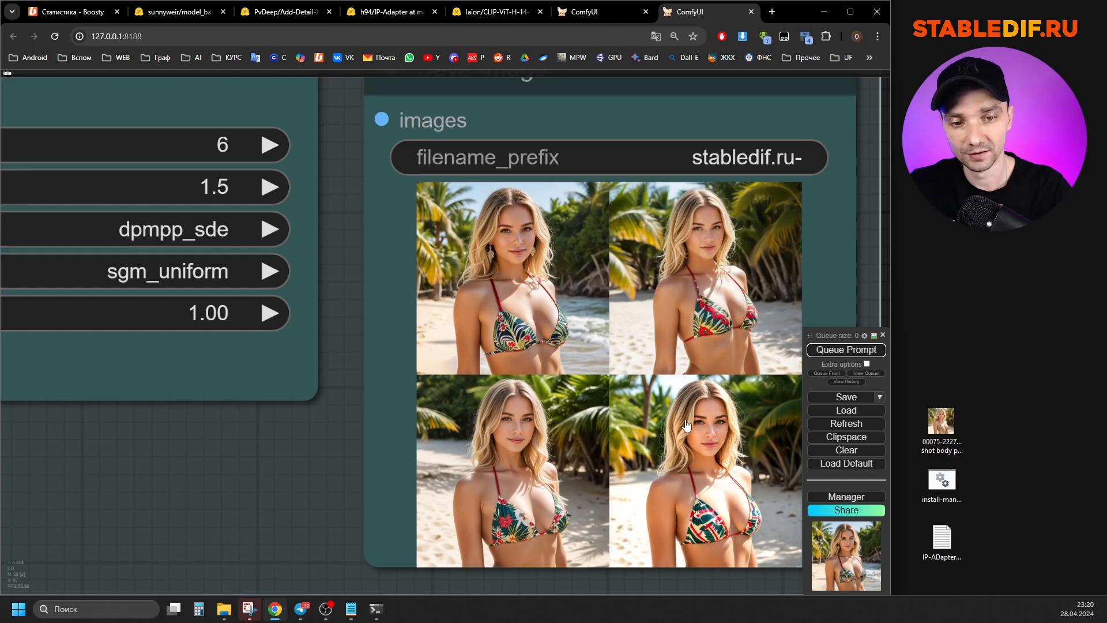
pyautogui.scroll(-4, 706, 370)
pyautogui.scroll(-4, 705, 371)
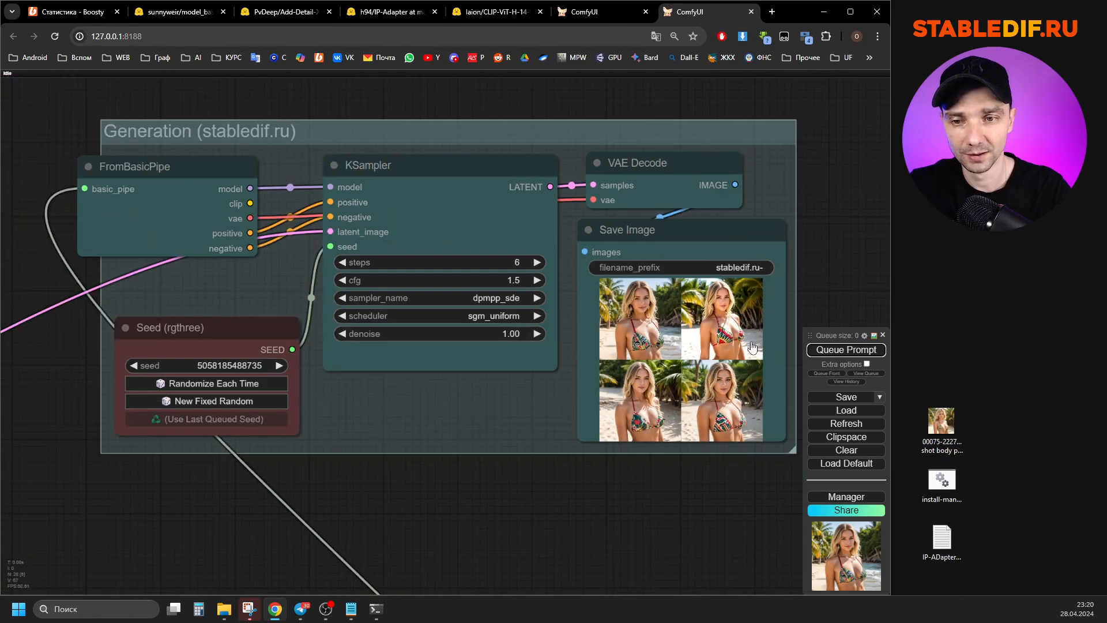
pyautogui.scroll(2, 425, 404)
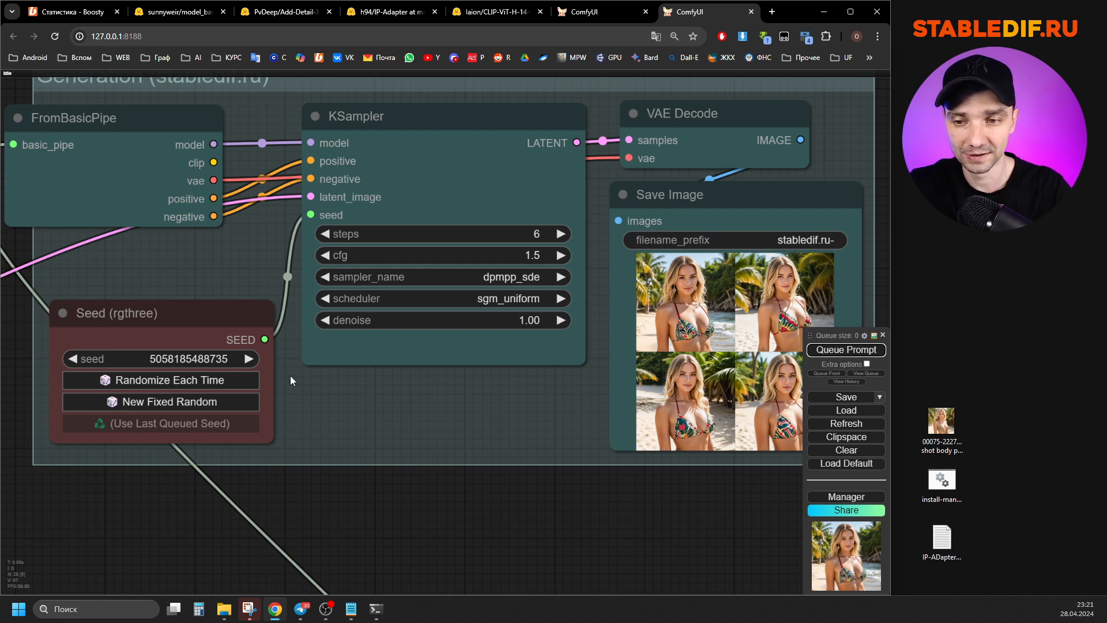
# - Set a new fixed random seed in the Seed node, queue the workflow and inspect the resulting images
pyautogui.click(183, 401)
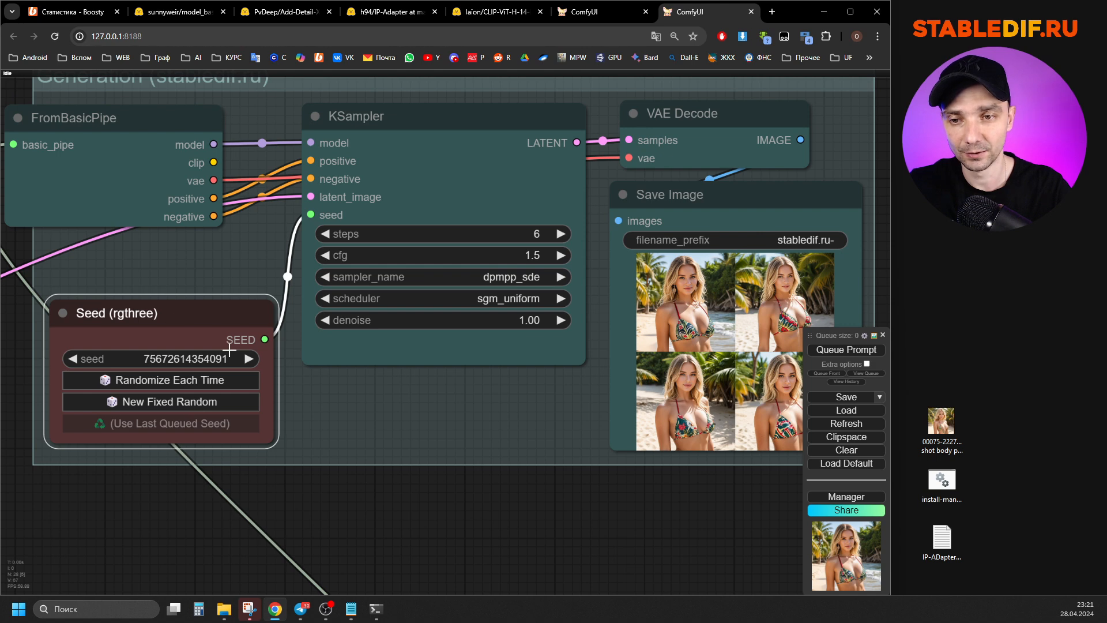
pyautogui.click(846, 350)
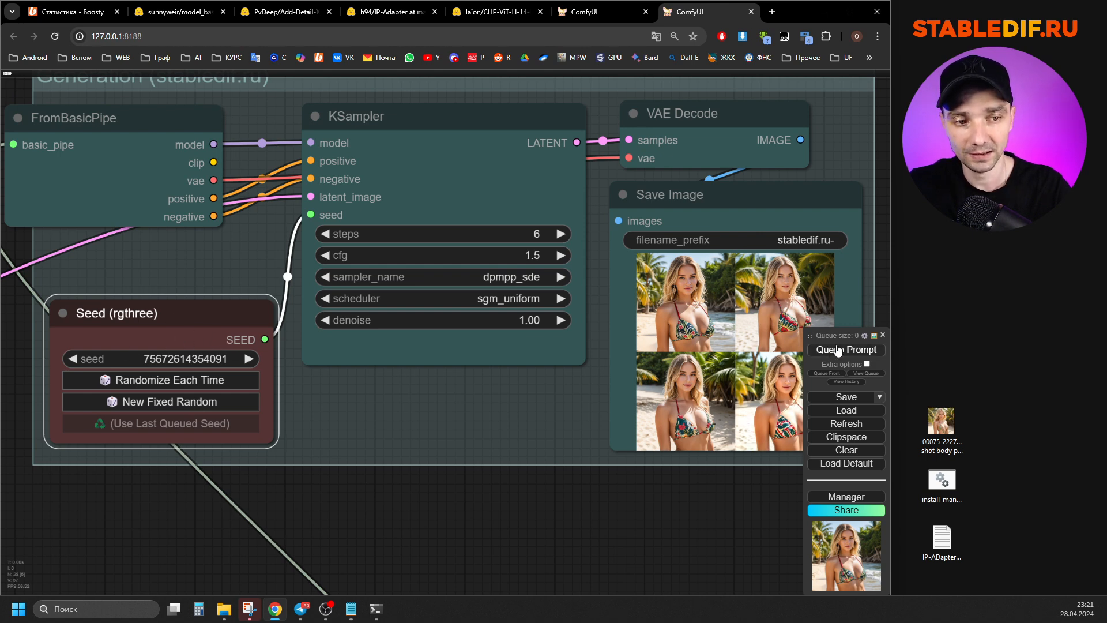
pyautogui.scroll(-1, 308, 346)
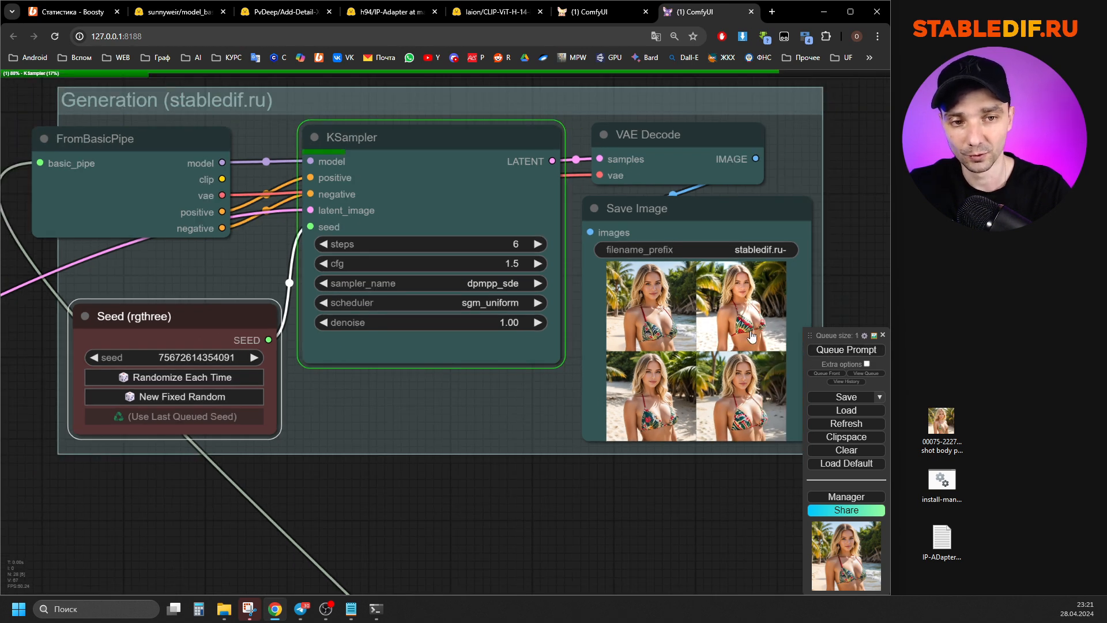
pyautogui.scroll(4, 764, 343)
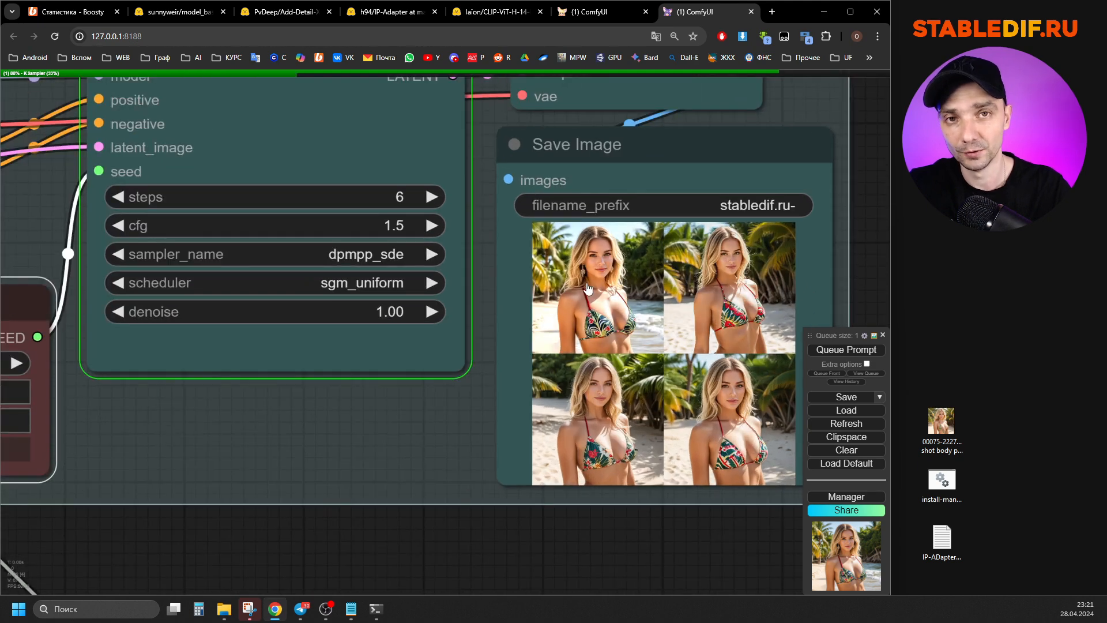
pyautogui.scroll(2, 588, 288)
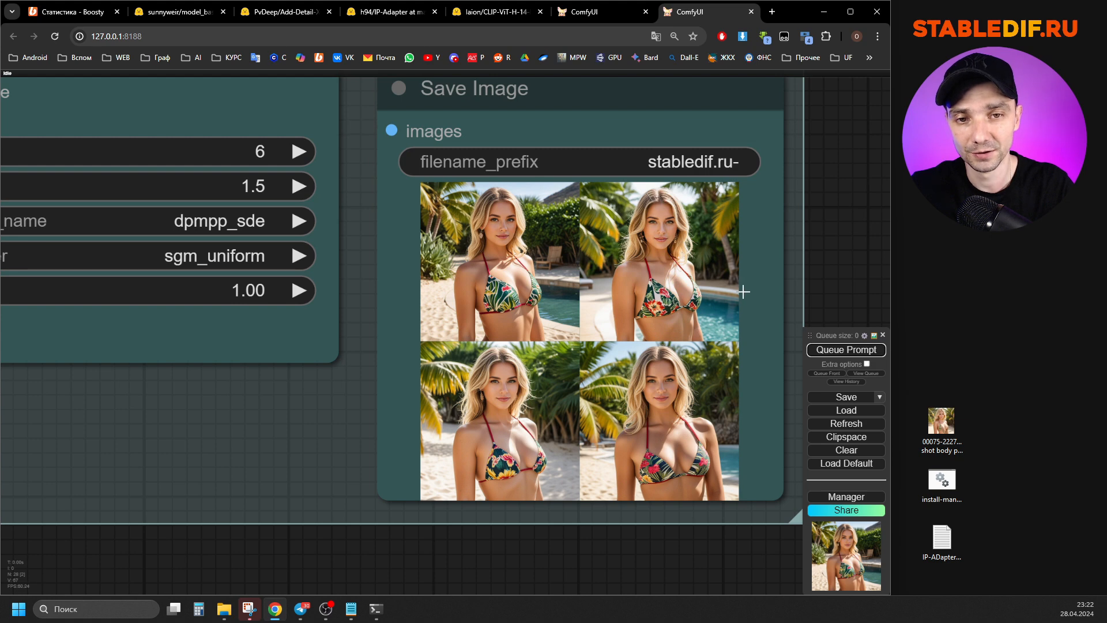
pyautogui.scroll(-1, 740, 266)
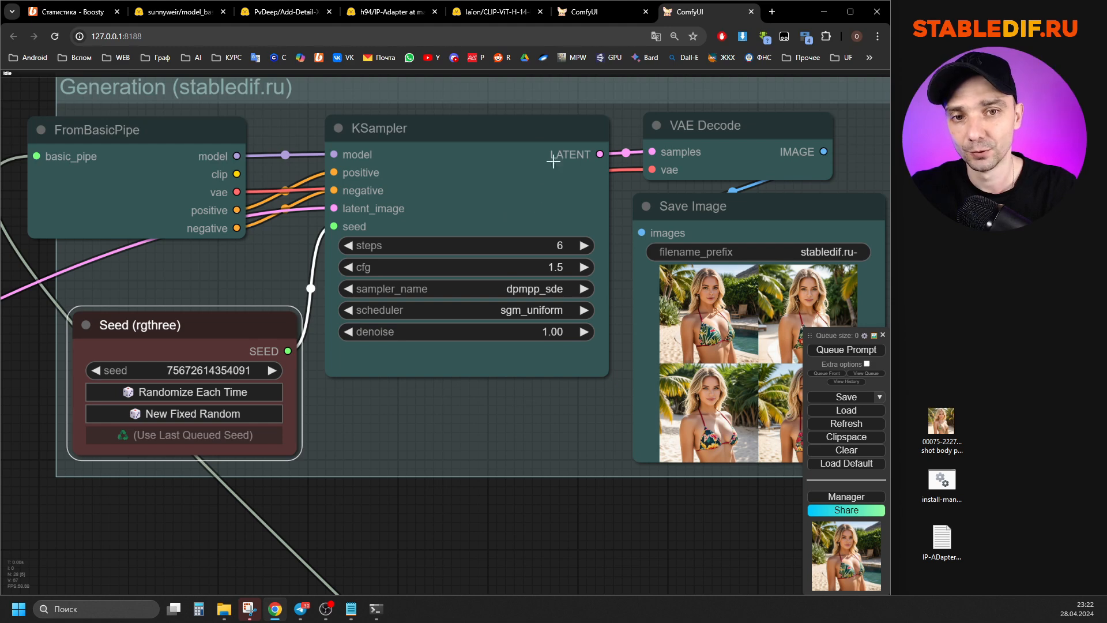
# - Examine the KSampler node's steps, cfg, sampler, scheduler and denoise settings
pyautogui.moveTo(433, 131); pyautogui.dragTo(436, 134)
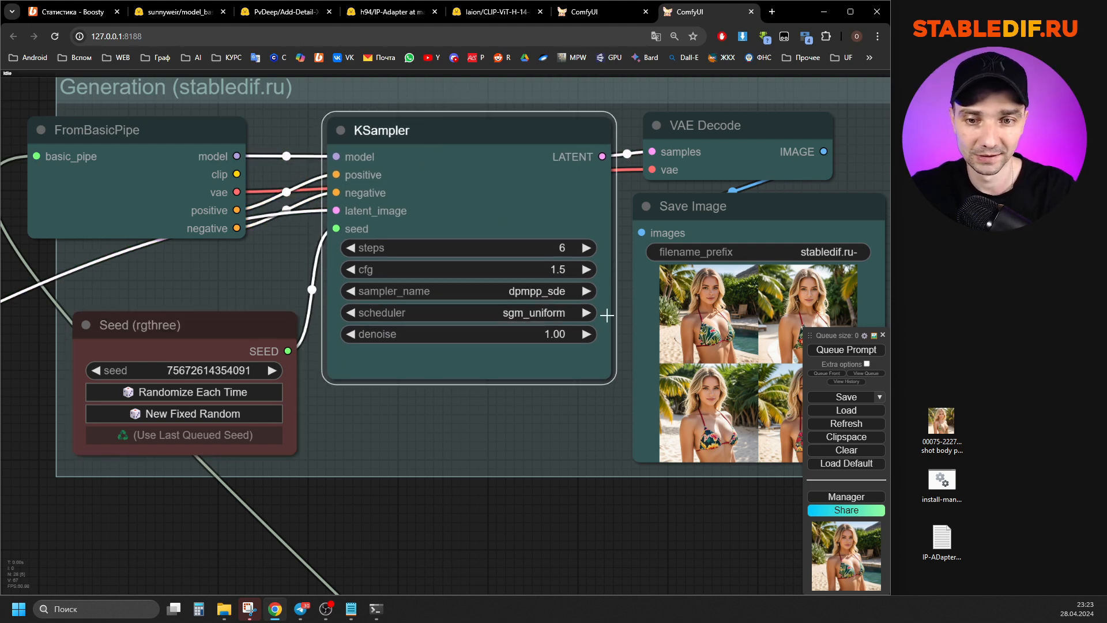
pyautogui.moveTo(469, 128); pyautogui.dragTo(467, 127)
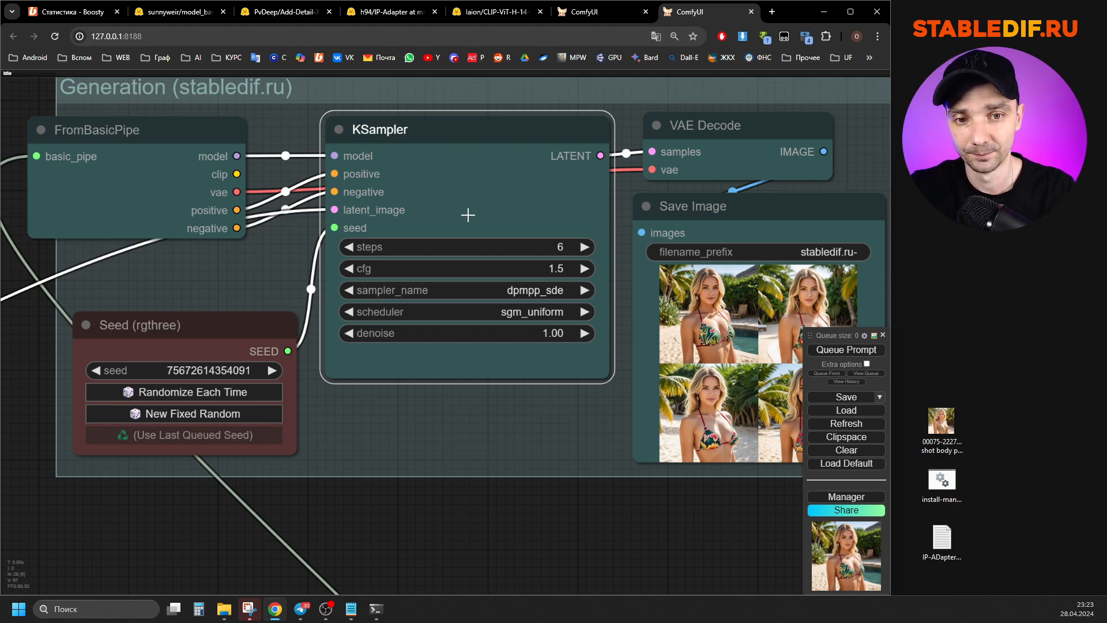
pyautogui.scroll(4, 558, 227)
pyautogui.scroll(-4, 514, 330)
pyautogui.scroll(3, 542, 280)
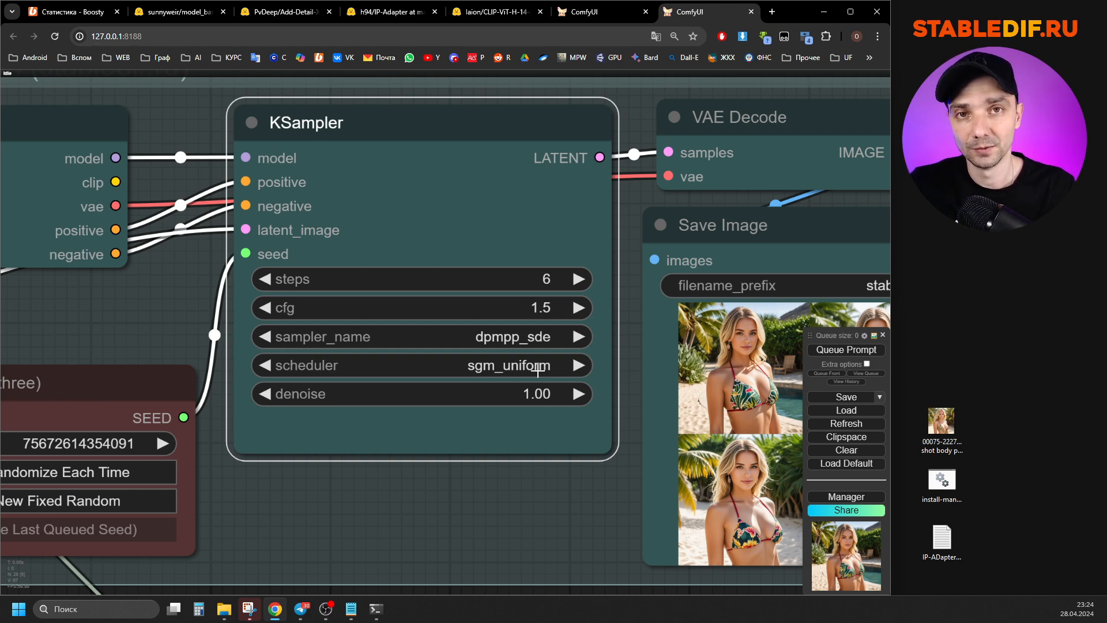
# - Load images.jpg, the yellow-armoured fighter picture, into the Load Image node as the reference and queue the workflow
pyautogui.scroll(-5, 537, 371)
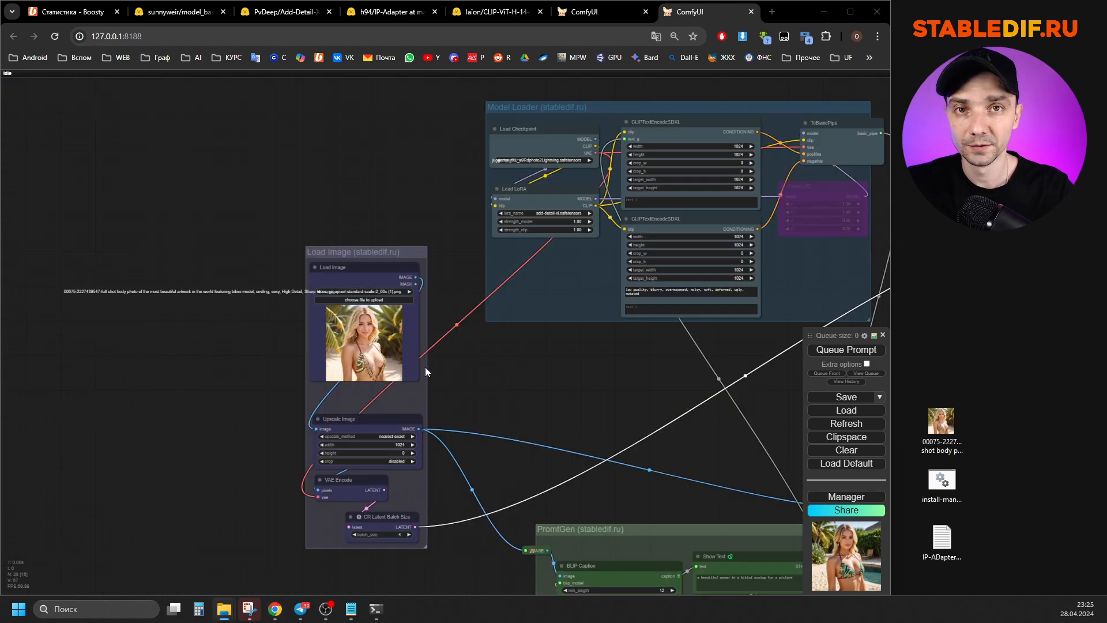
pyautogui.moveTo(500, 352); pyautogui.dragTo(403, 303)
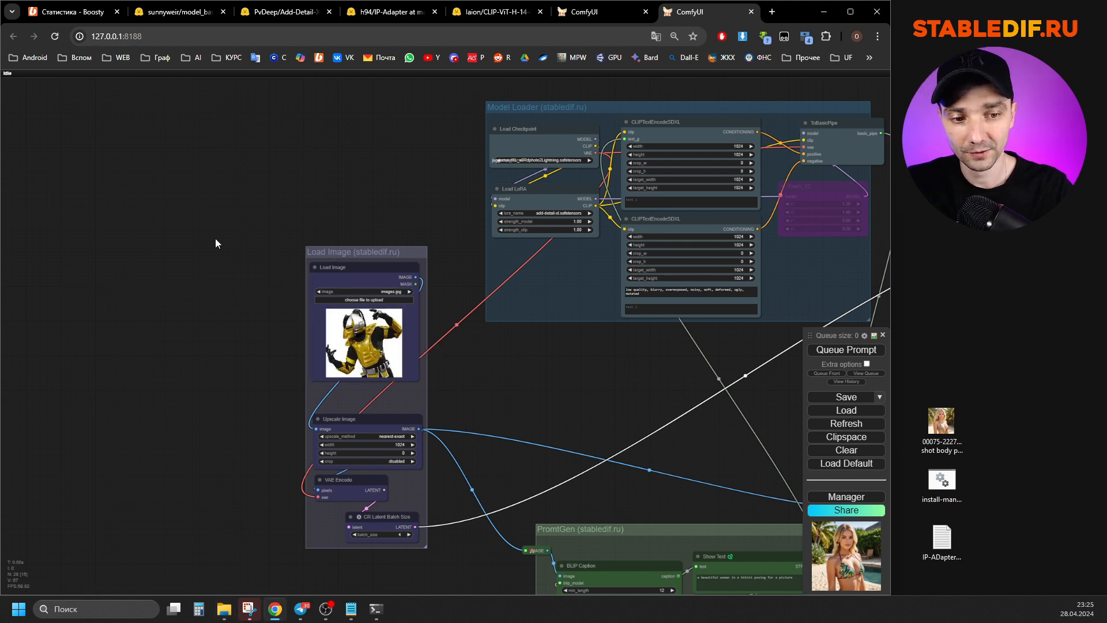
pyautogui.scroll(-5, 221, 248)
pyautogui.click(846, 349)
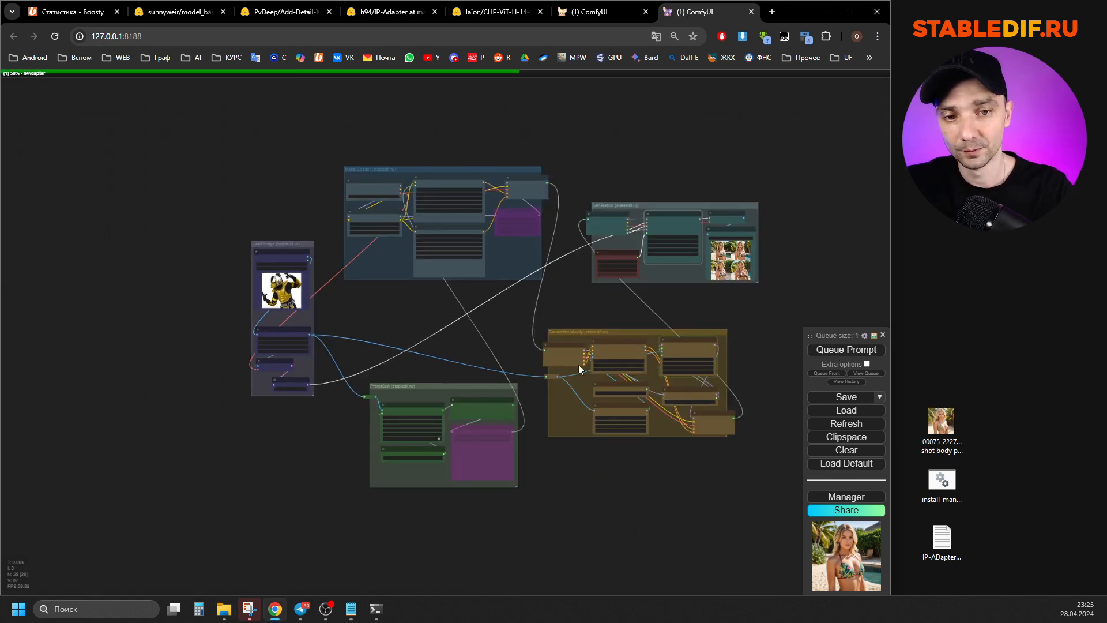
pyautogui.scroll(6, 473, 421)
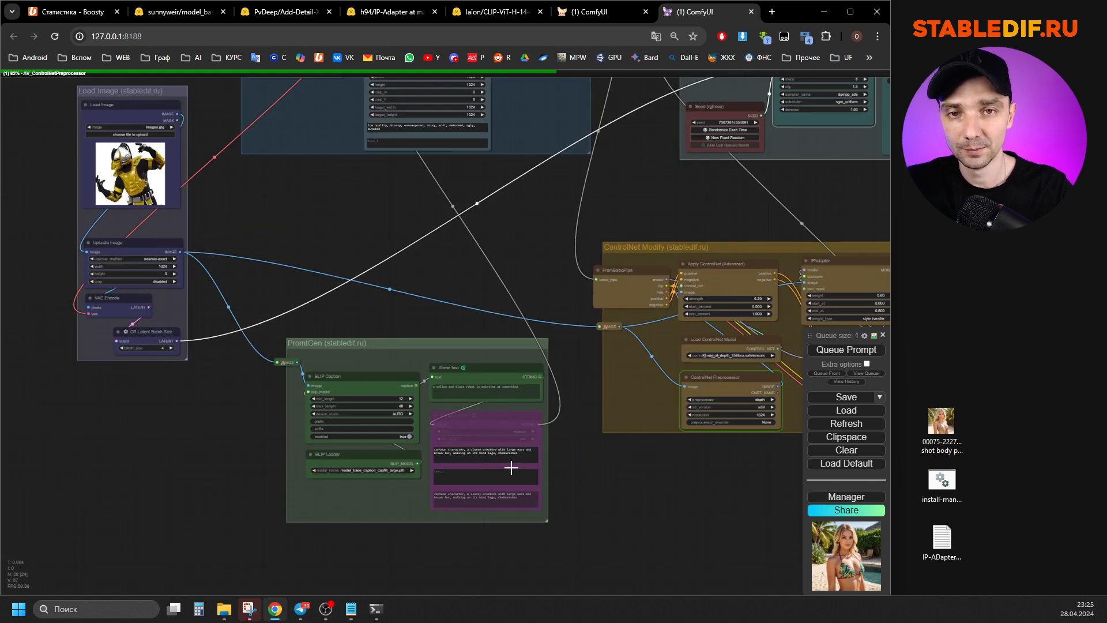
pyautogui.scroll(-2, 441, 440)
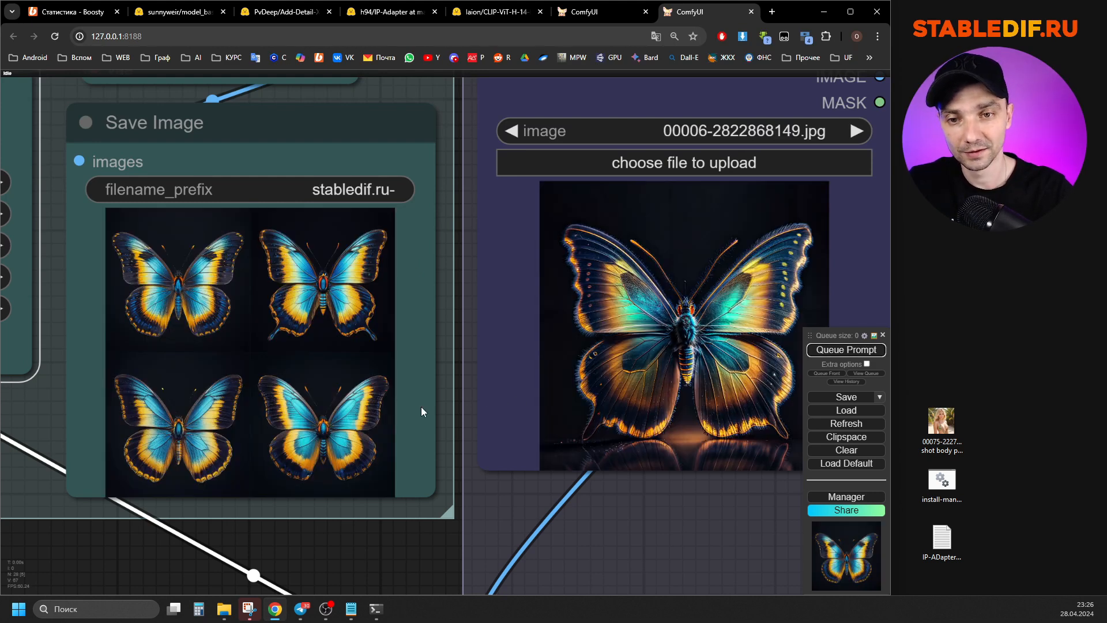
# - Compare the generated images for the butterfly and colourful abstract references with the pictures in the Load Image node
pyautogui.scroll(3, 183, 370)
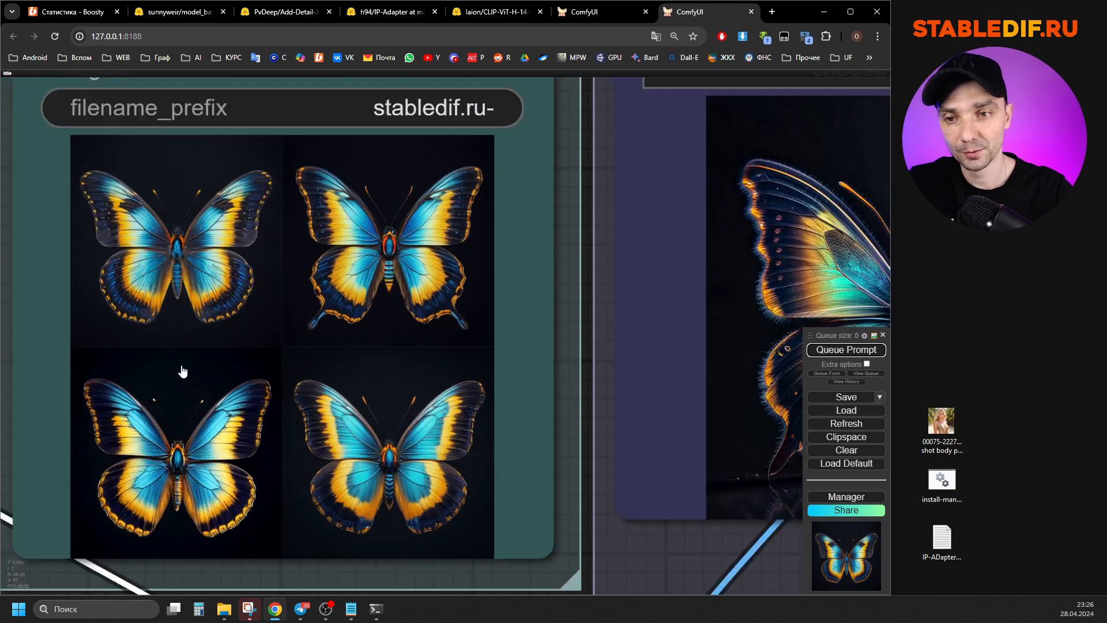
pyautogui.scroll(4, 182, 371)
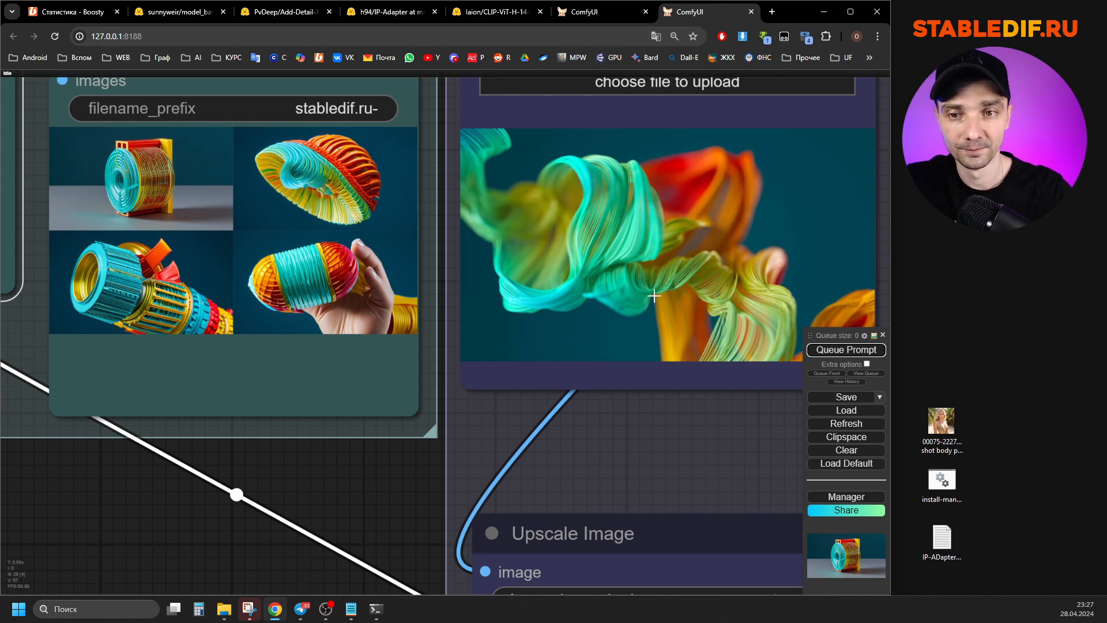
pyautogui.scroll(-2, 652, 294)
pyautogui.scroll(4, 487, 197)
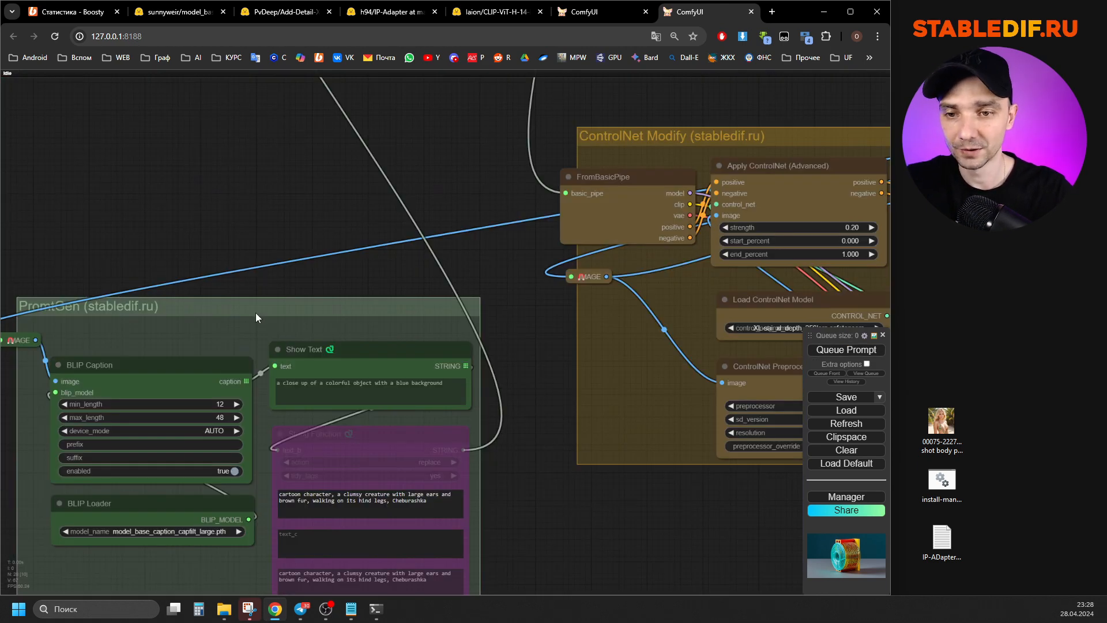
# - Shift the PromtGen group slightly on the canvas and read the BLIP caption in its Show Text node
pyautogui.moveTo(256, 313); pyautogui.dragTo(272, 281)
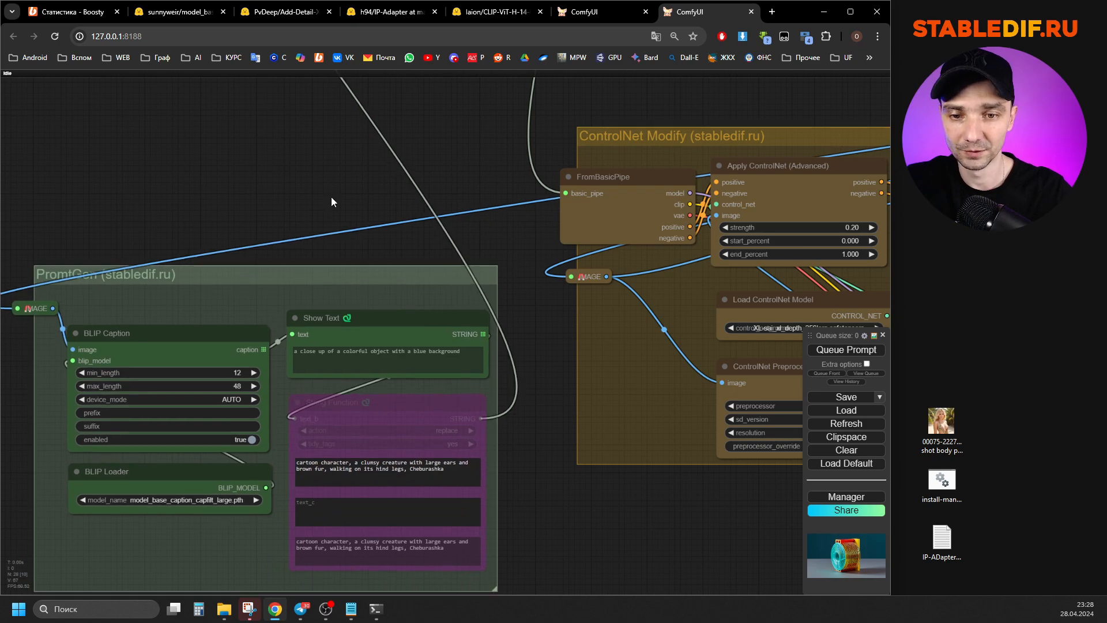
pyautogui.scroll(-3, 341, 216)
pyautogui.scroll(4, 306, 336)
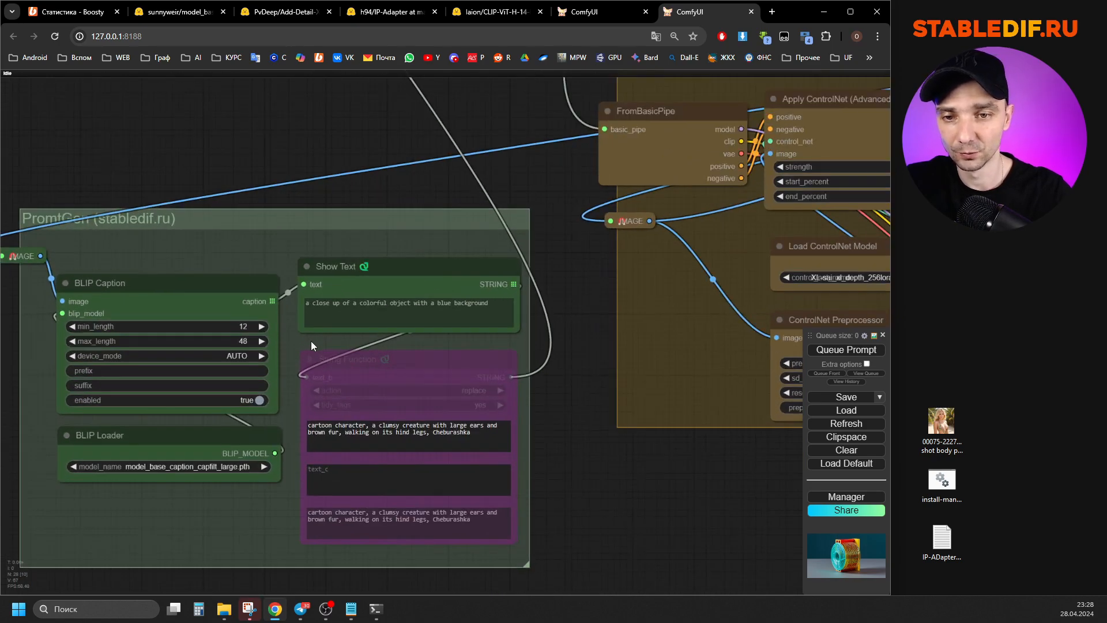
pyautogui.click(492, 305)
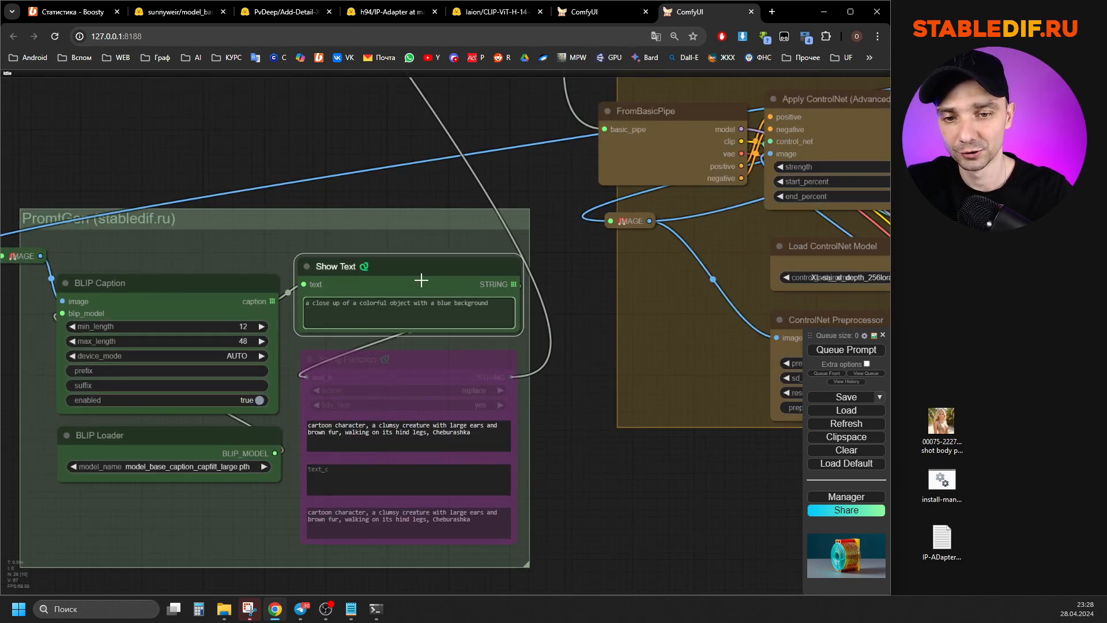
pyautogui.scroll(-2, 431, 295)
pyautogui.scroll(2, 456, 378)
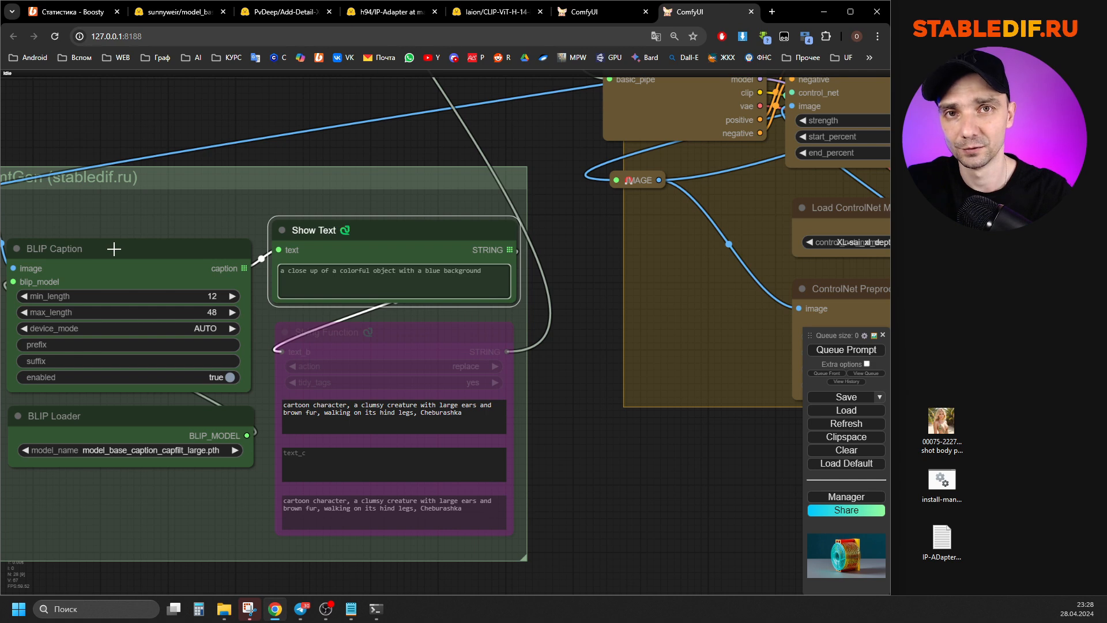
# - Turn off bypass on the String Function node, set its replacement prompt to "waves, threads, wallpaper, abstract" and queue the workflow
pyautogui.rightClick(416, 326)
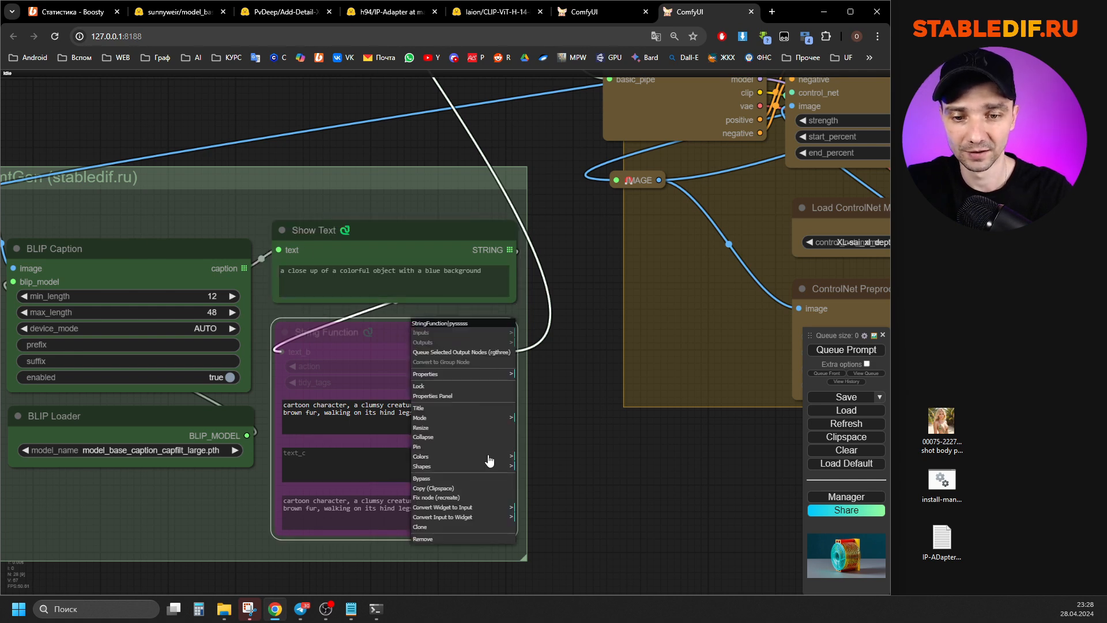
pyautogui.click(443, 481)
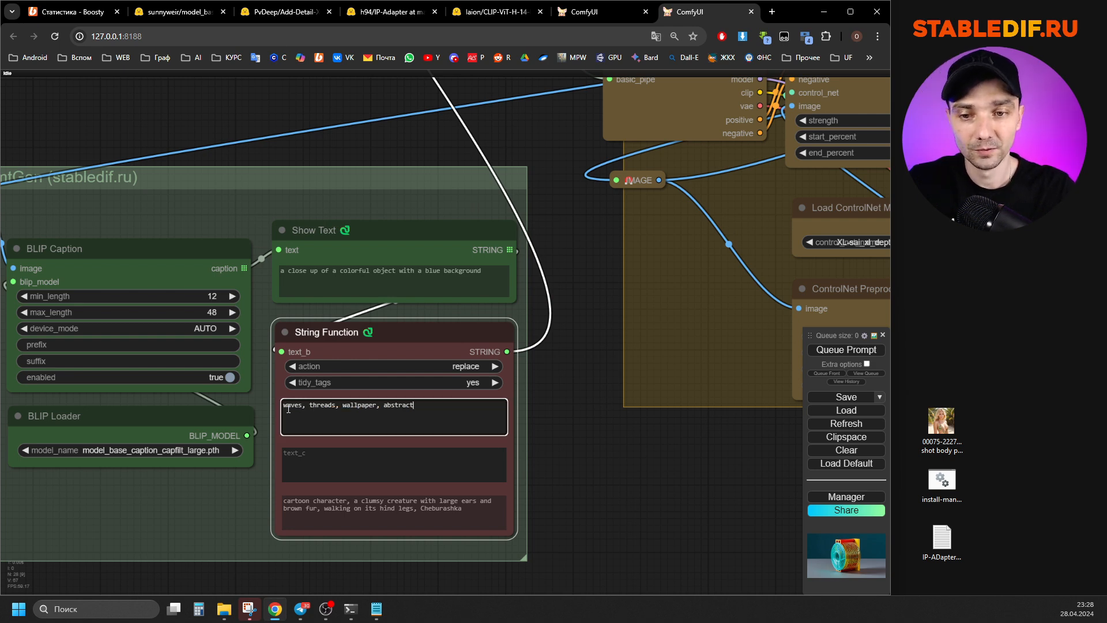
pyautogui.moveTo(289, 409); pyautogui.dragTo(422, 408)
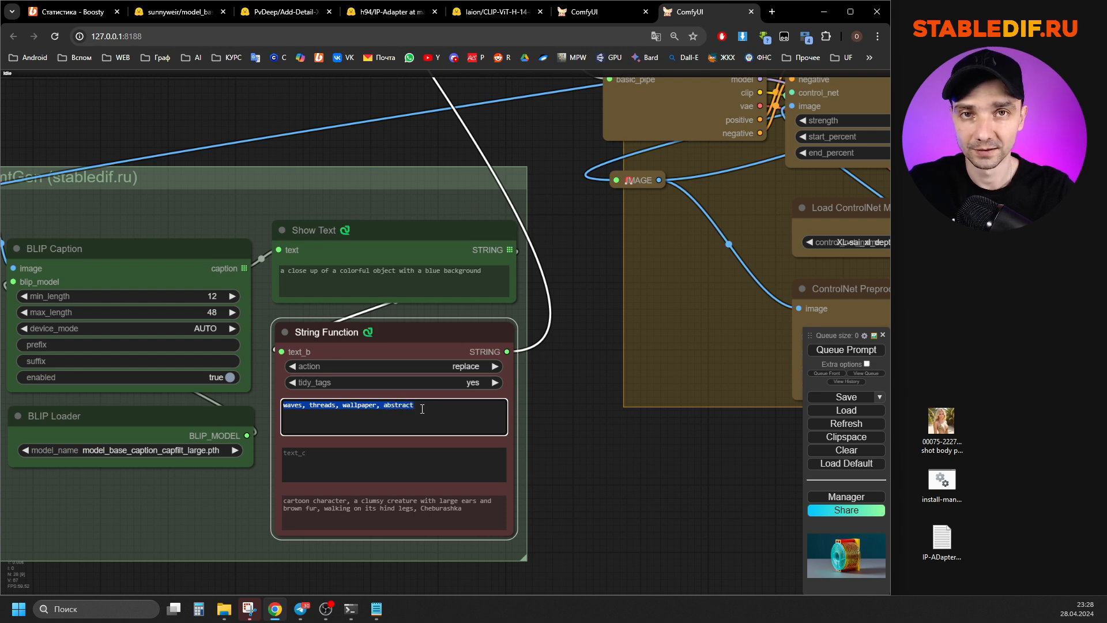
pyautogui.click(846, 349)
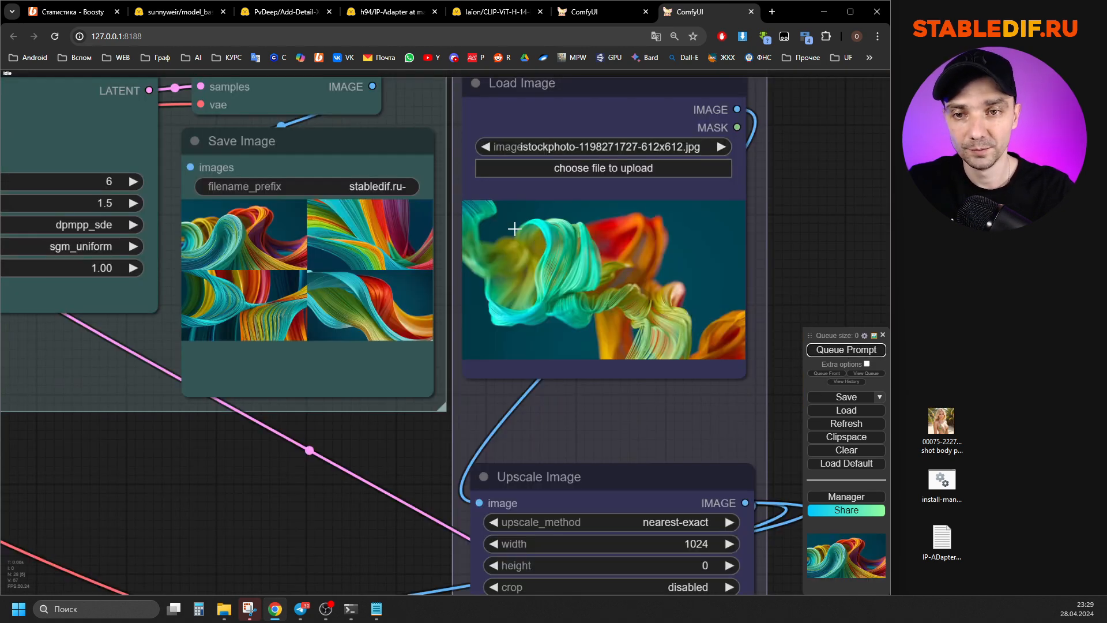
# - Compare the new abstract wave images with the reference picture and review the replacement prompt in the PromtGen group
pyautogui.scroll(5, 507, 228)
pyautogui.scroll(-4, 207, 239)
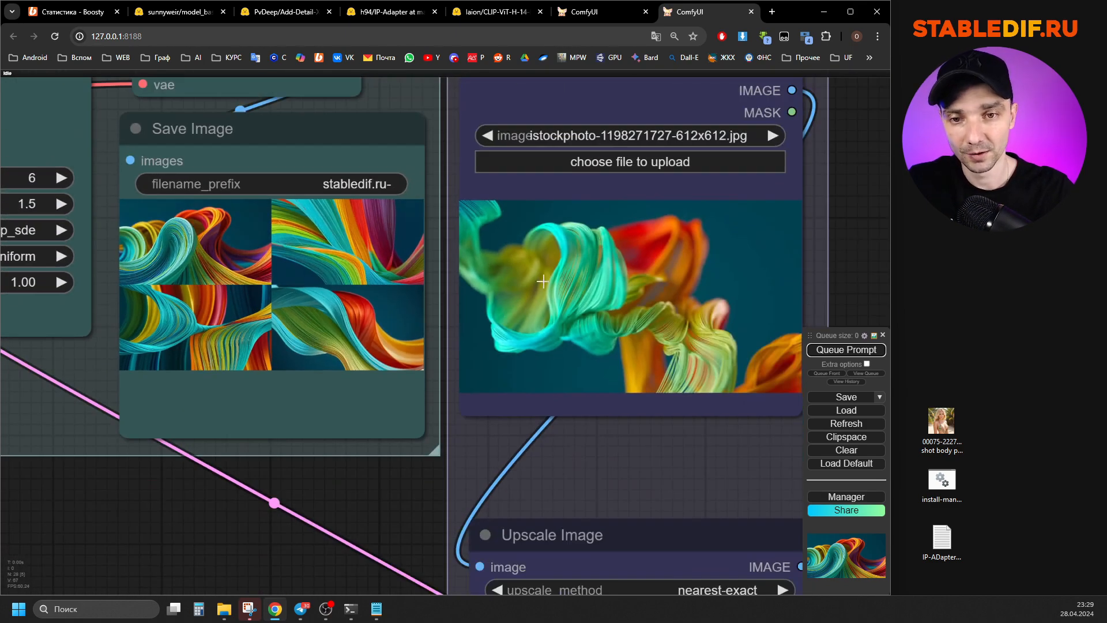
pyautogui.scroll(-8, 553, 282)
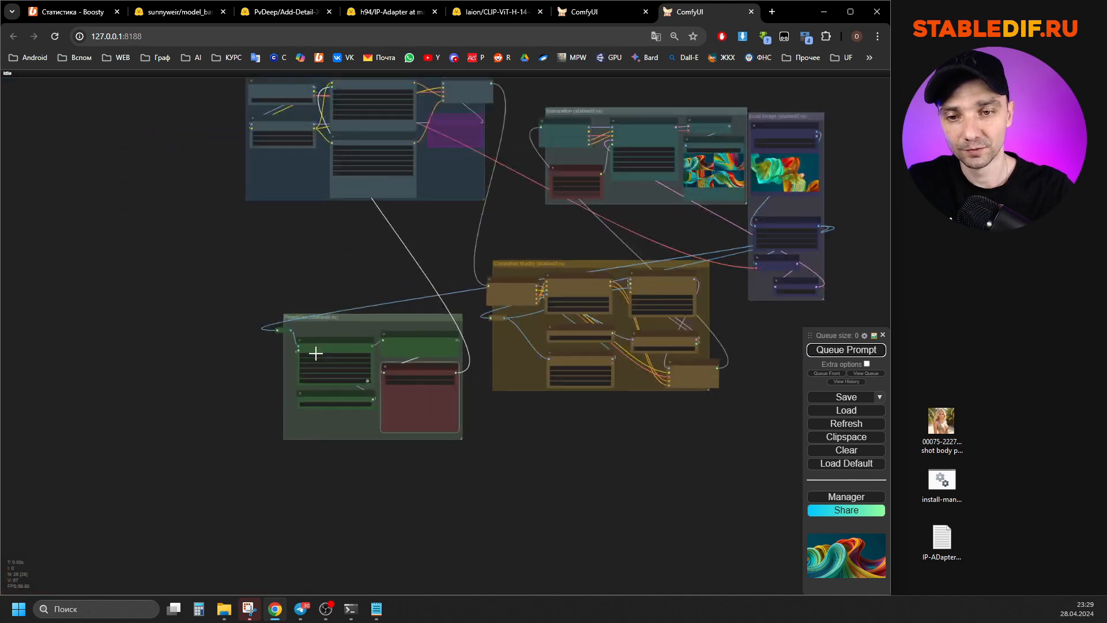
pyautogui.scroll(12, 316, 352)
pyautogui.scroll(-1, 389, 225)
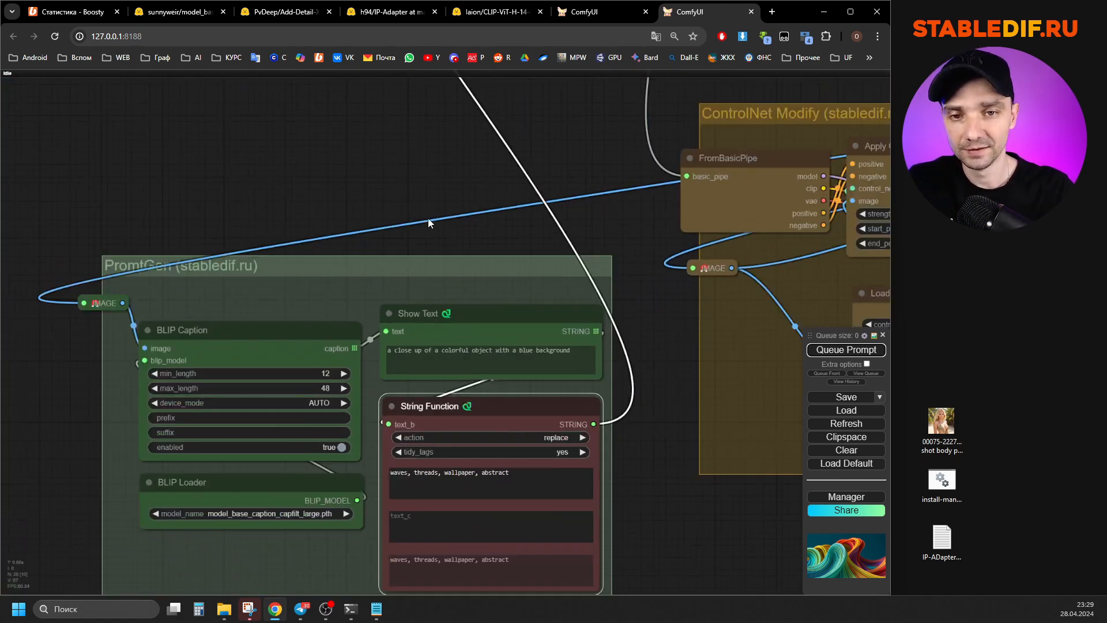
# - Compare the generated images of the girl holding an orange with the Cheburashka reference picture in the Load Image node
pyautogui.scroll(-3, 428, 223)
pyautogui.scroll(4, 399, 230)
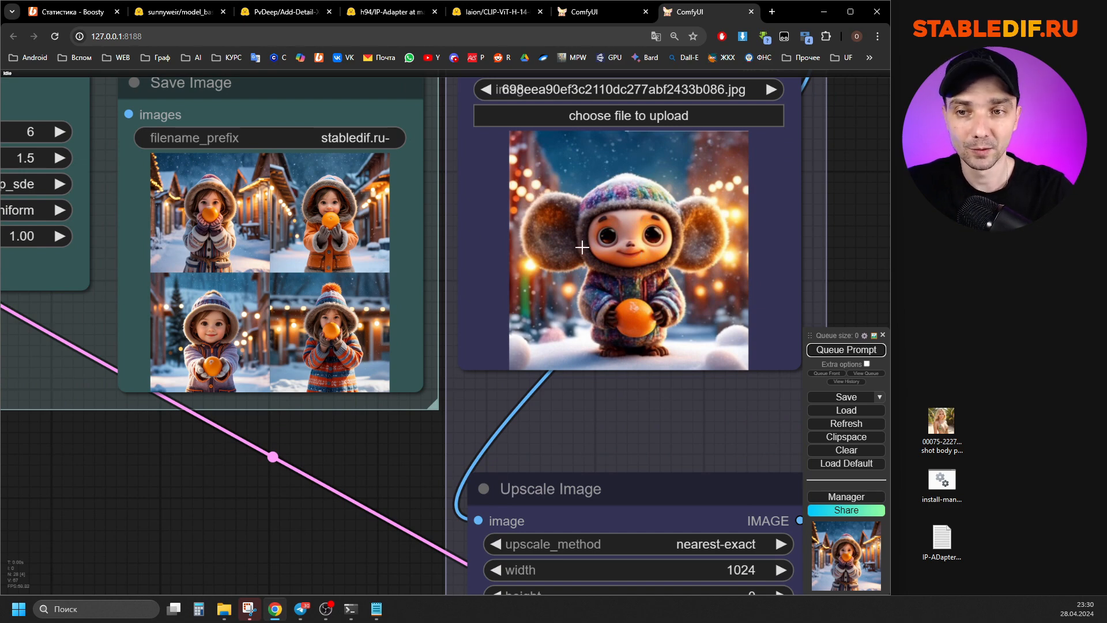
pyautogui.scroll(6, 436, 237)
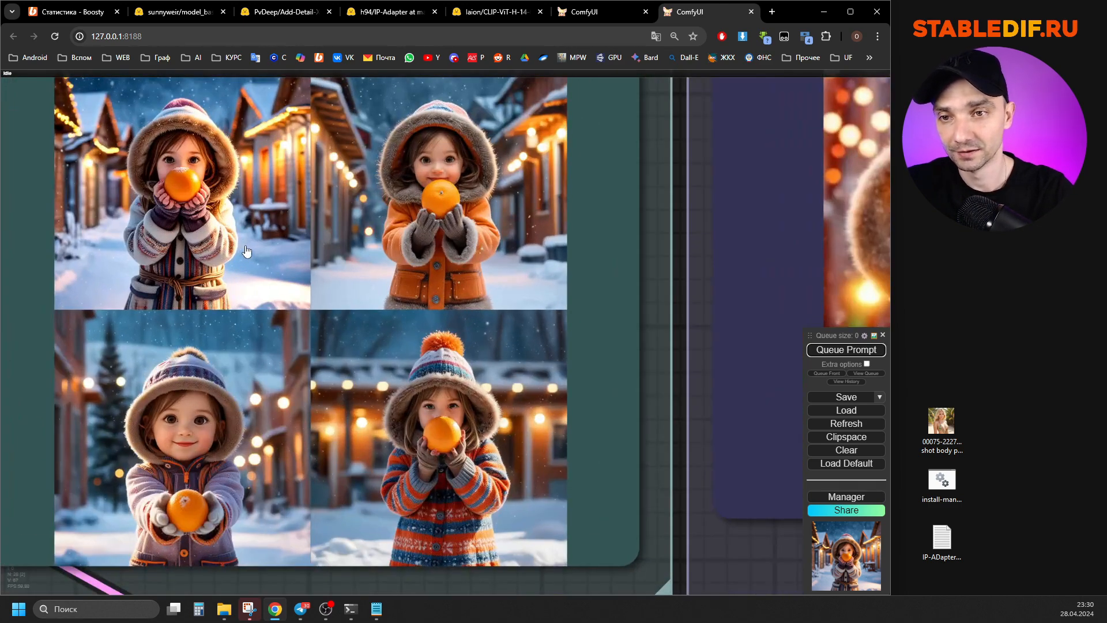
pyautogui.scroll(-6, 260, 231)
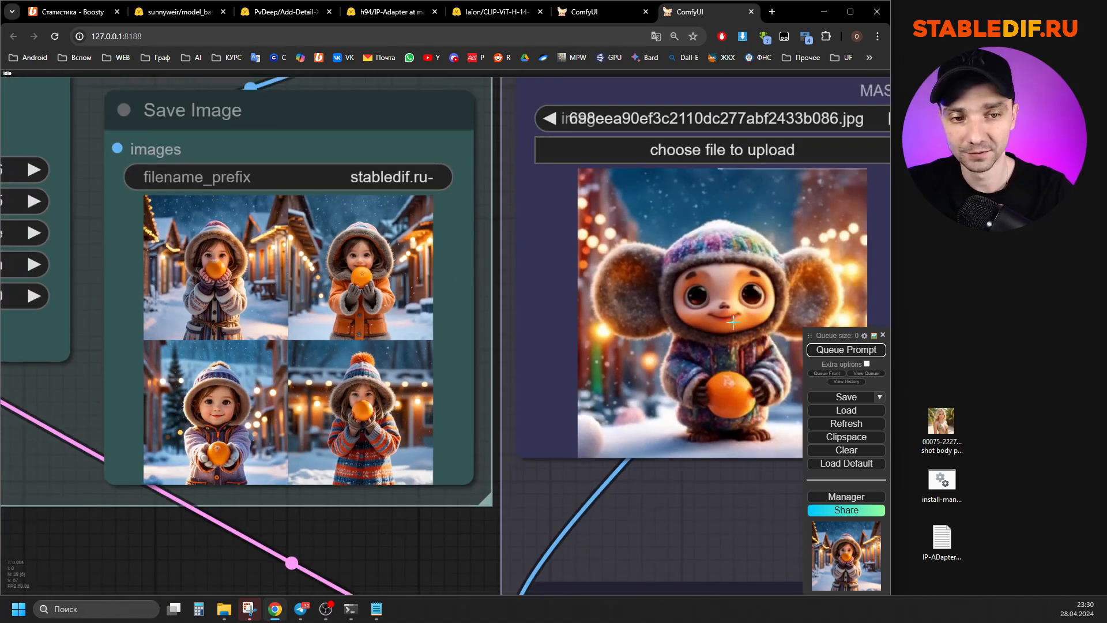
pyautogui.scroll(2, 234, 274)
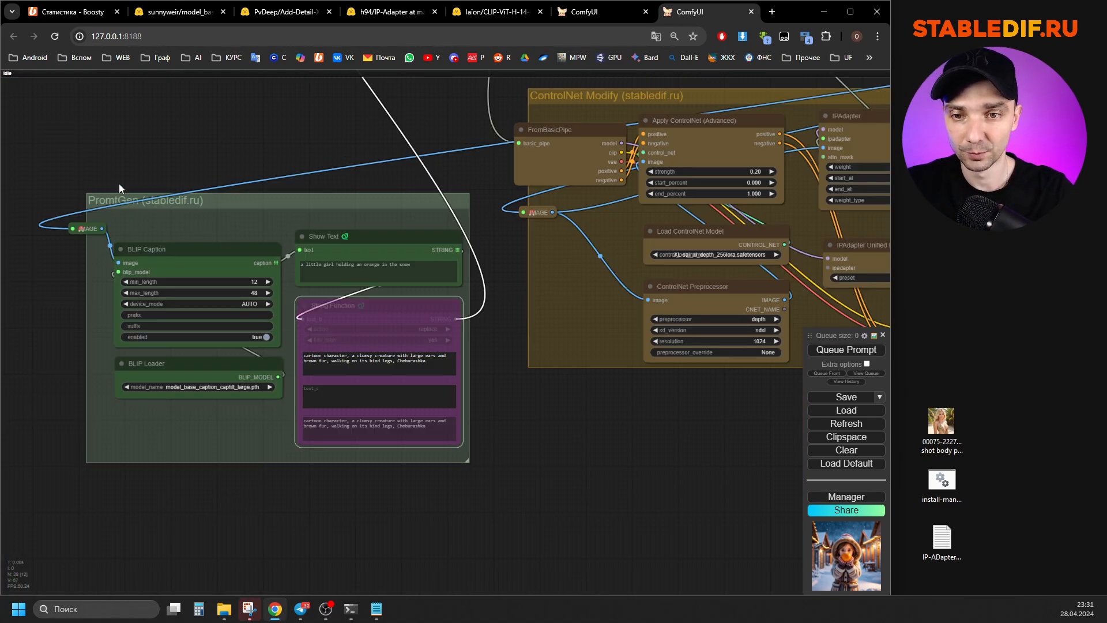
# - Turn off bypass on the String Function node and highlight its replacement prompt describing the cartoon character Cheburashka
pyautogui.scroll(5, 377, 331)
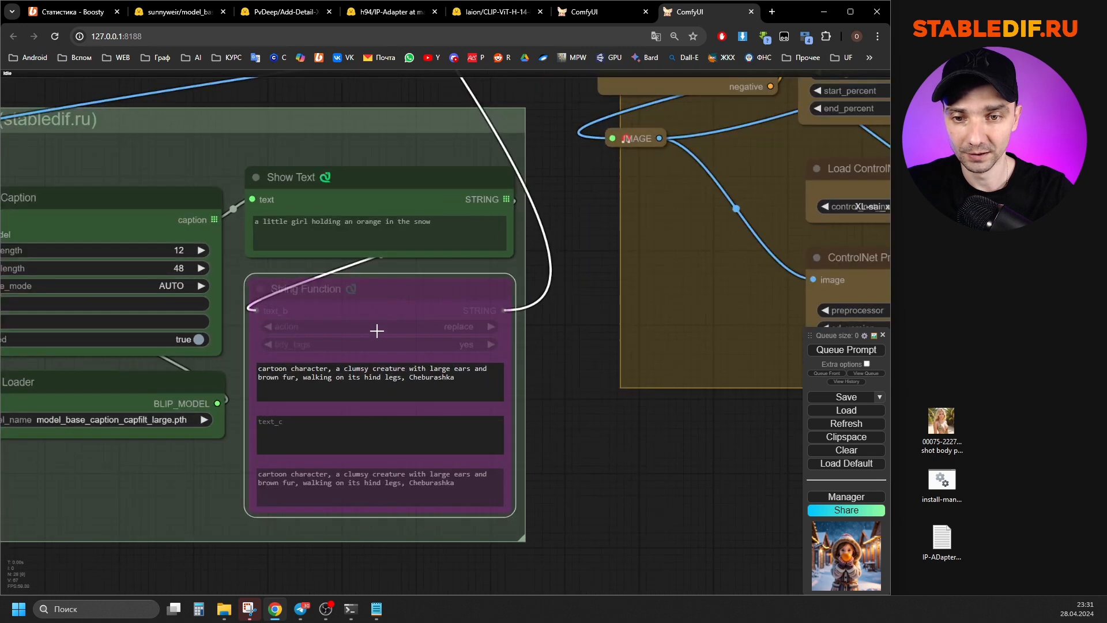
pyautogui.rightClick(380, 282)
pyautogui.click(408, 442)
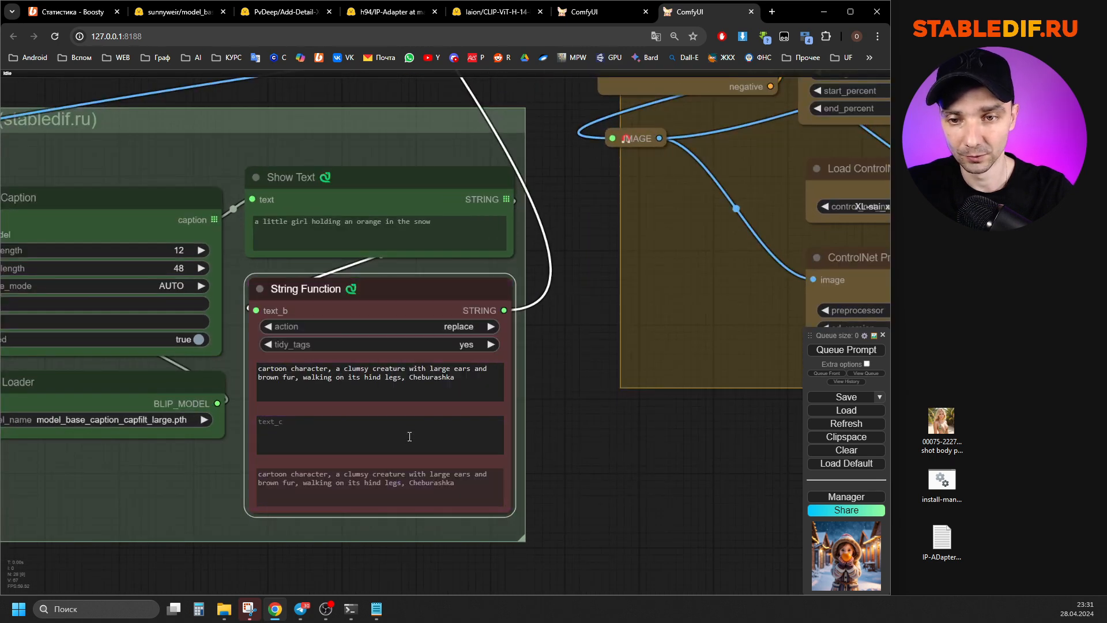
pyautogui.click(463, 378)
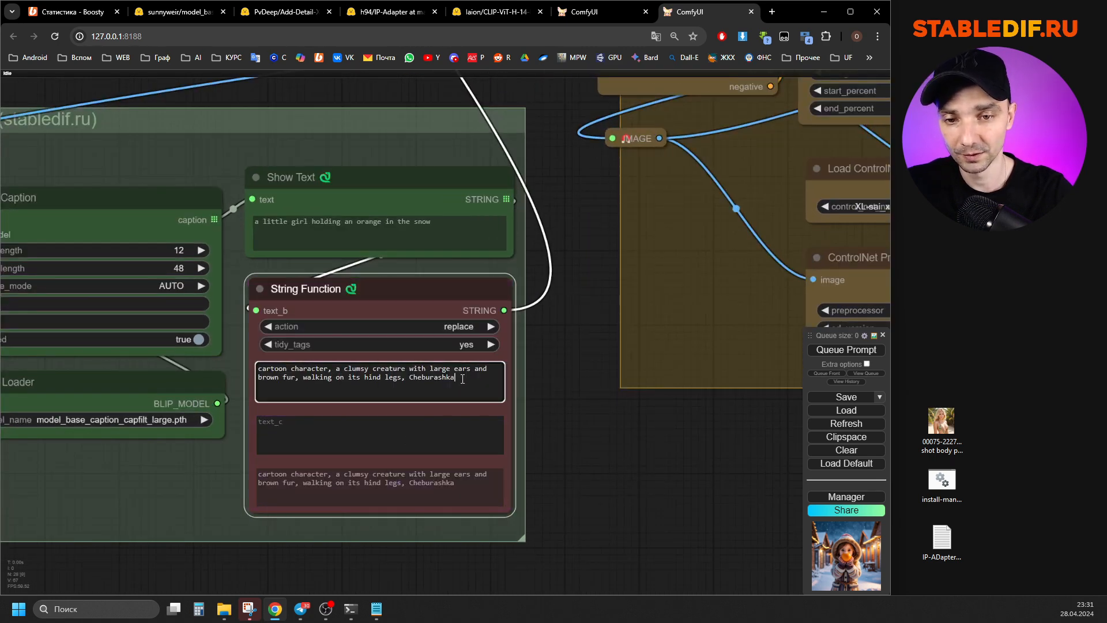
pyautogui.moveTo(462, 379); pyautogui.dragTo(260, 368)
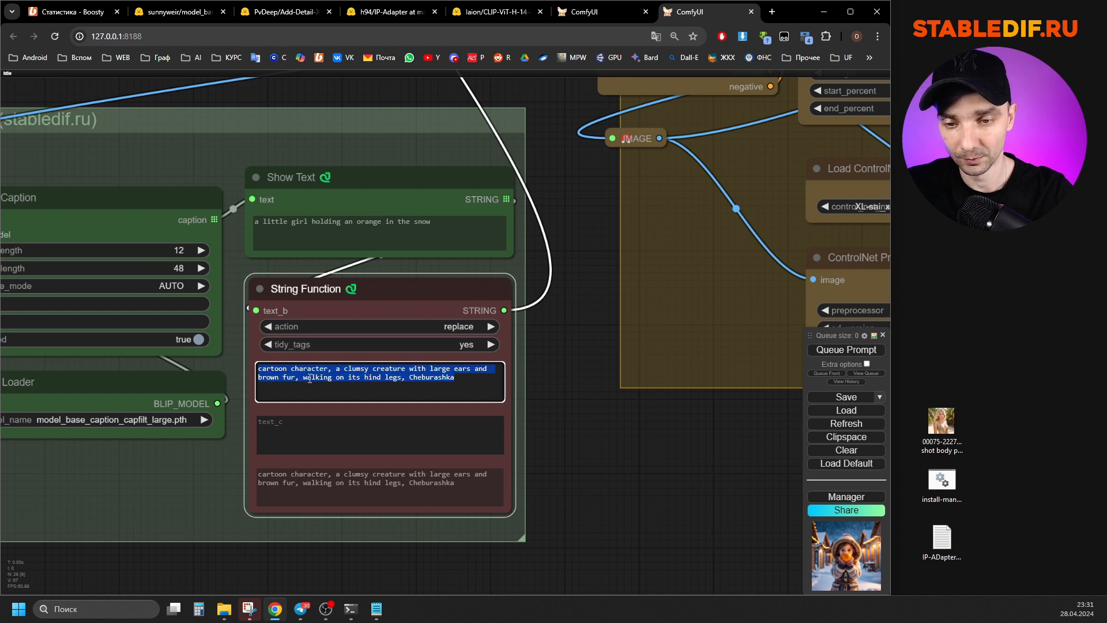
# - Compare the new Cheburashka images in the Save Image node with the reference picture
pyautogui.scroll(5, 310, 379)
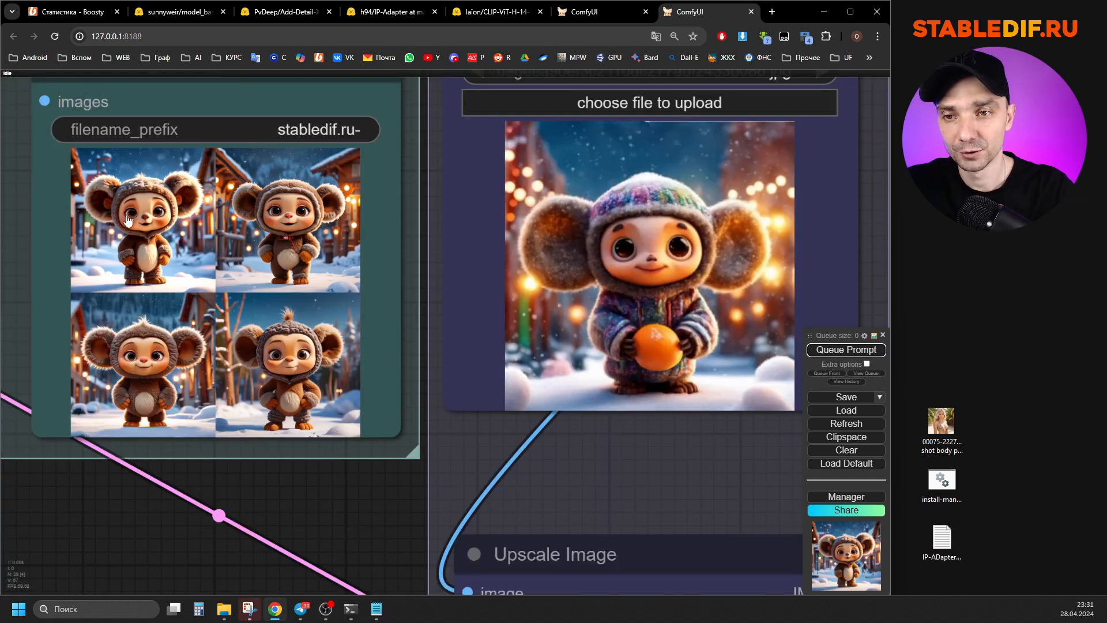
pyautogui.scroll(3, 440, 222)
pyautogui.scroll(-6, 440, 222)
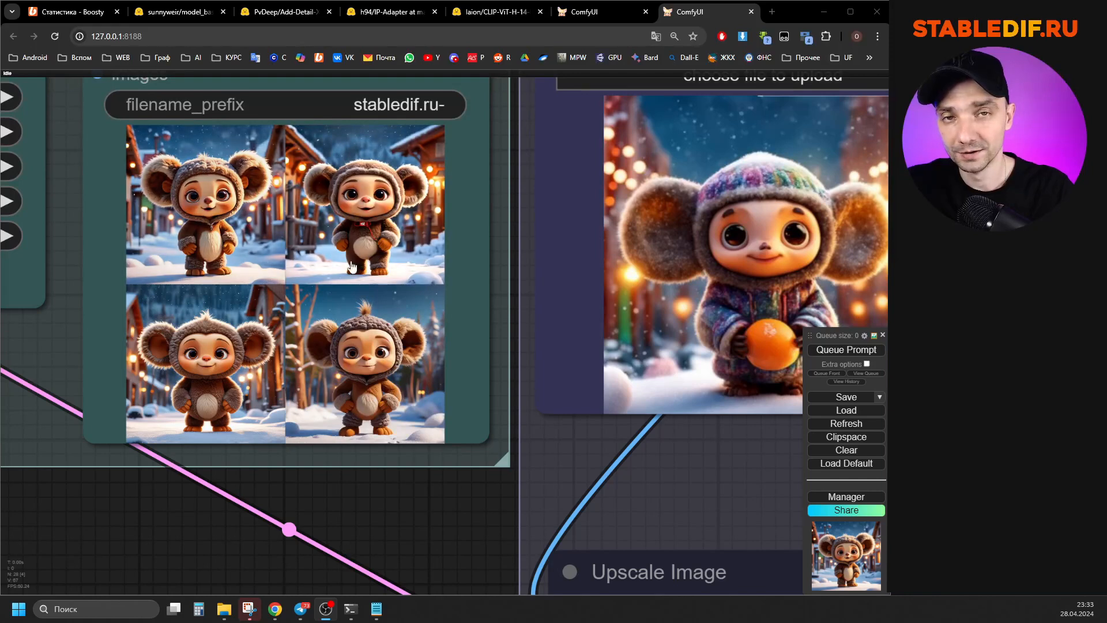
pyautogui.scroll(-2, 465, 517)
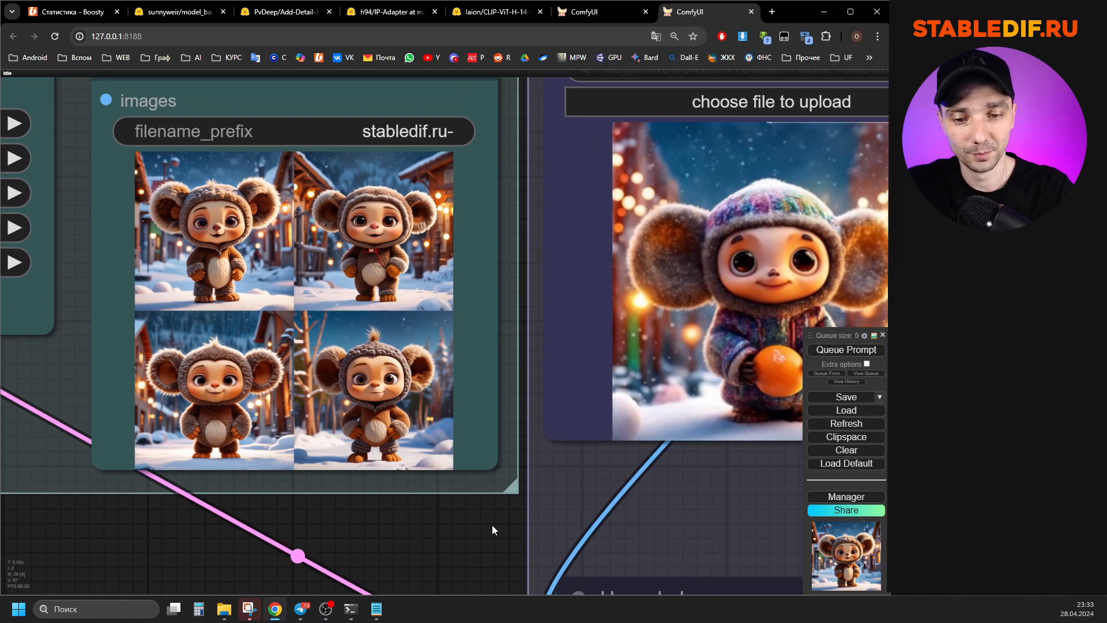